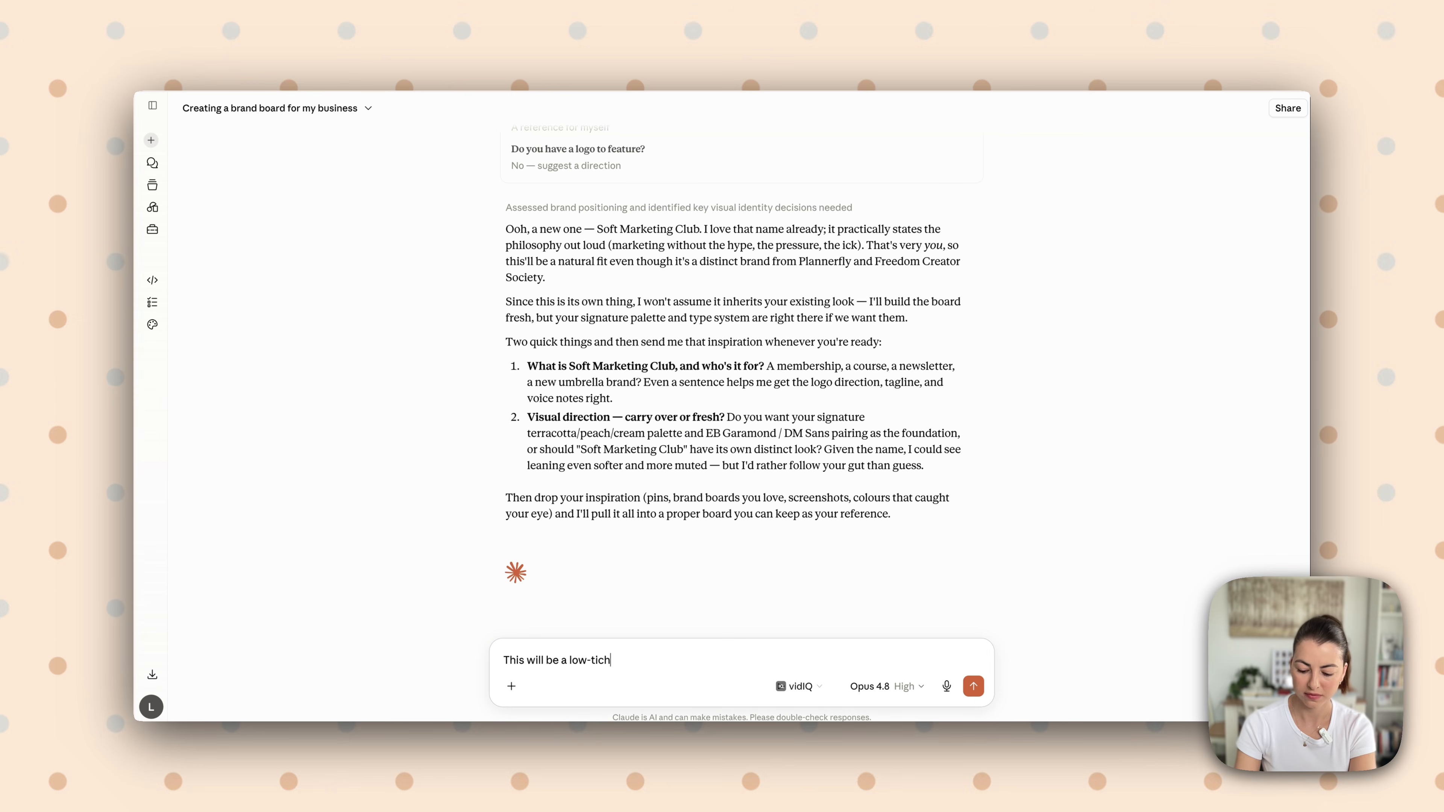
Write in the reply that this will be a low ticket membership and to start fresh as a new business idea
key("BackSpace")
key("BackSpace")
key("BackSpace")
key("BackSpace")
key("BackSpace")
key("BackSpace")
key("BackSpace")
key("BackSpace")
key("BackSpace")
key("BackSpace")
key("BackSpace")
key("BackSpace")
key("BackSpace")
key("BackSpace")
key("BackSpace")
type("low ticket membership.")
key("shift+Return")
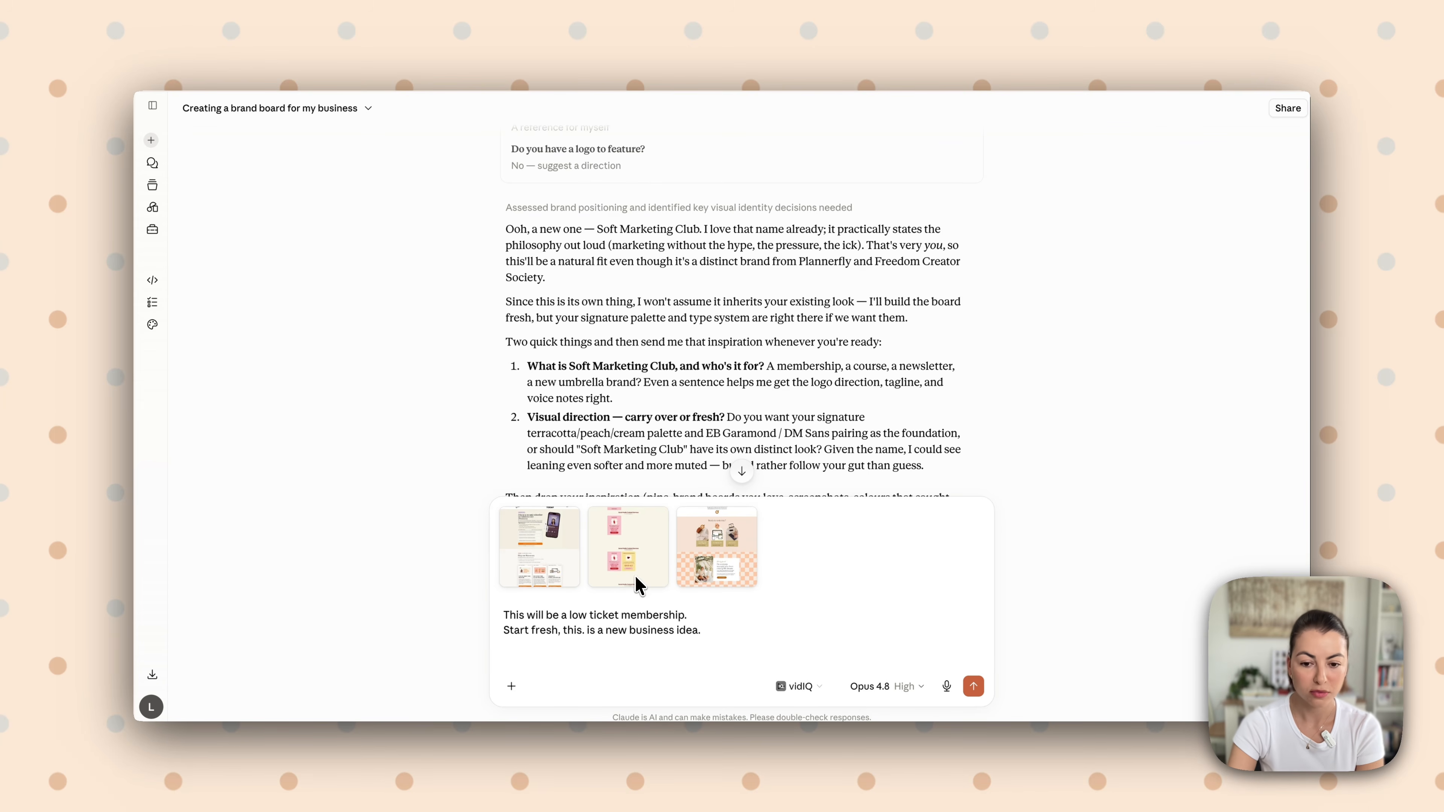
Add the prepared design brief (feminine, creative, bold orange accent C47239, not luxury, playful pink and pastel colors) in paragraphs separated by blank lines
left_click(703, 629)
key("shift+Return")
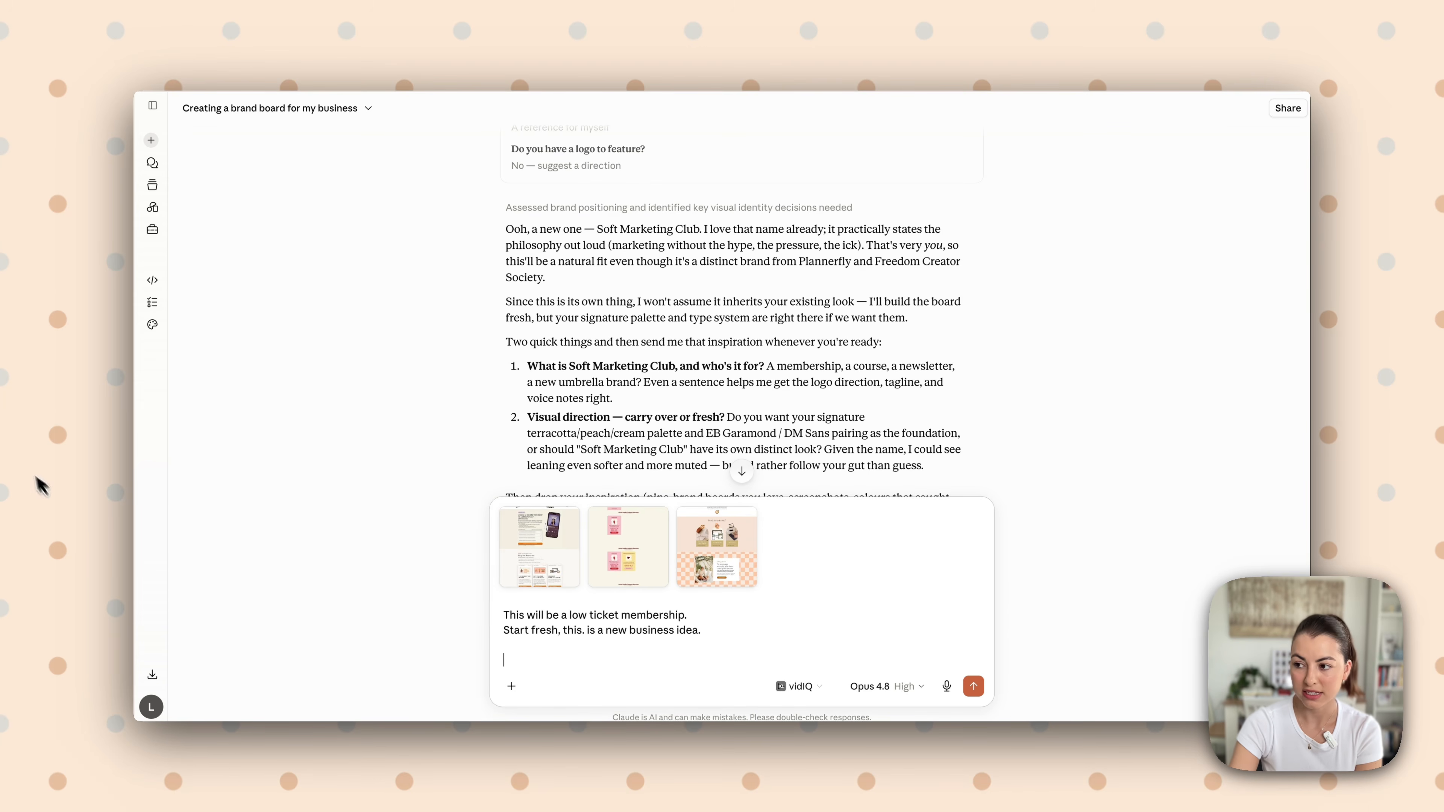
left_click(720, 633)
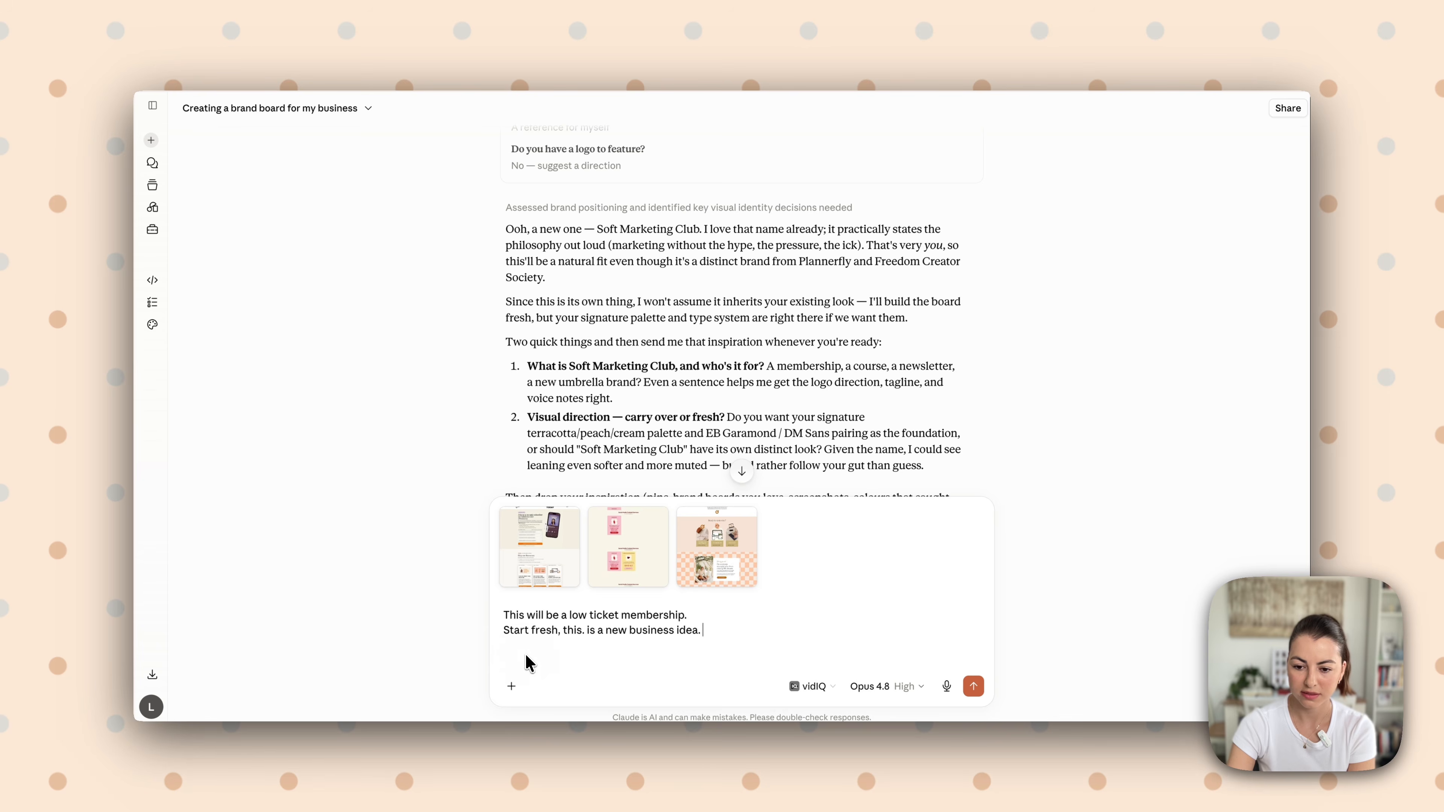
key("shift+Return")
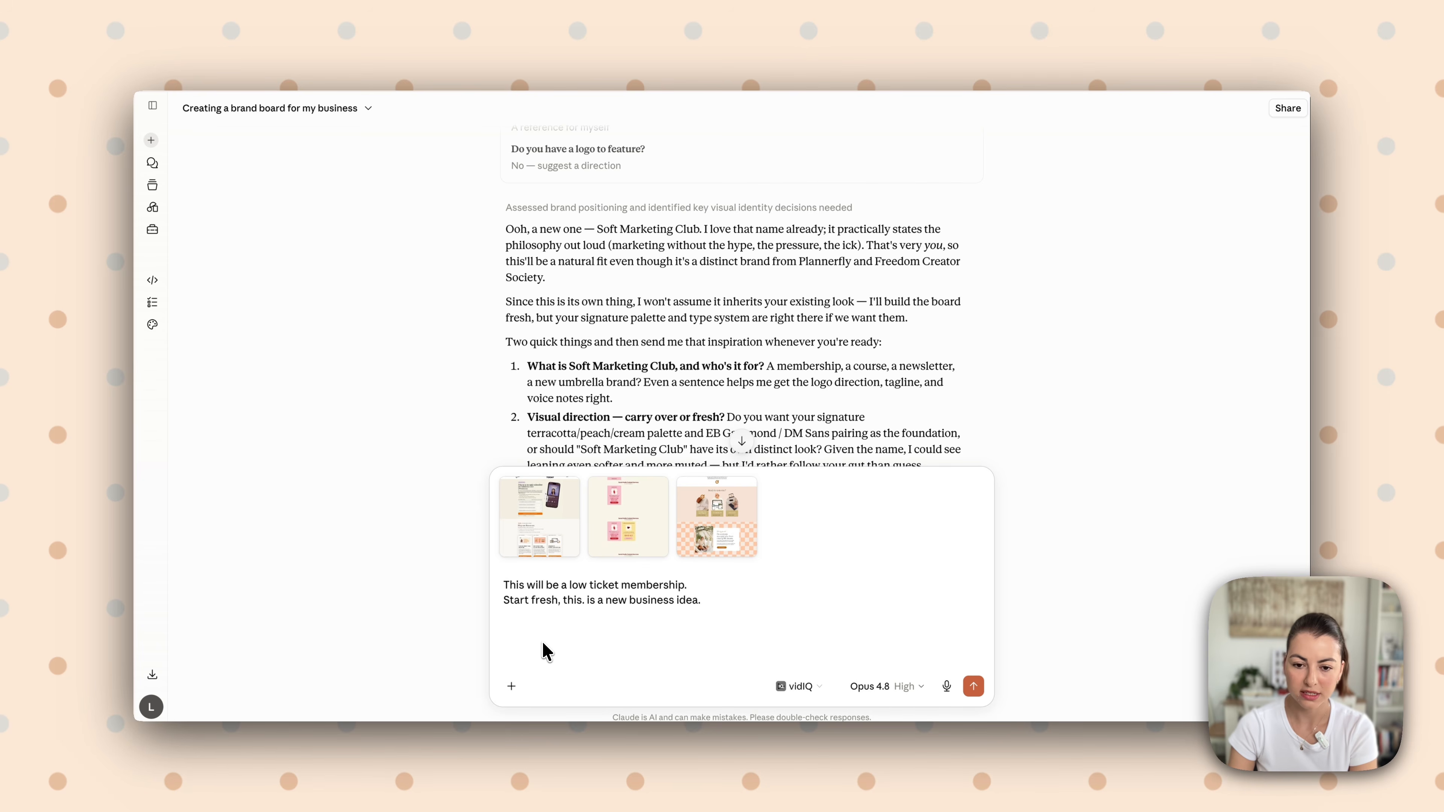
key("shift+Return")
type("Here are some inspiration, I don't want it to be boring and meh, I want it to be feminine, creative, and orange as the bold accent color. C47239. Please don't make it look like a luxe luxury or too elevated brand because I will sell low ticket products. Feel free to add some pink, pastel colors to it to add more fun and contrast and make it playful. I want them to feel inspired and feel the freedom that they can create it.")
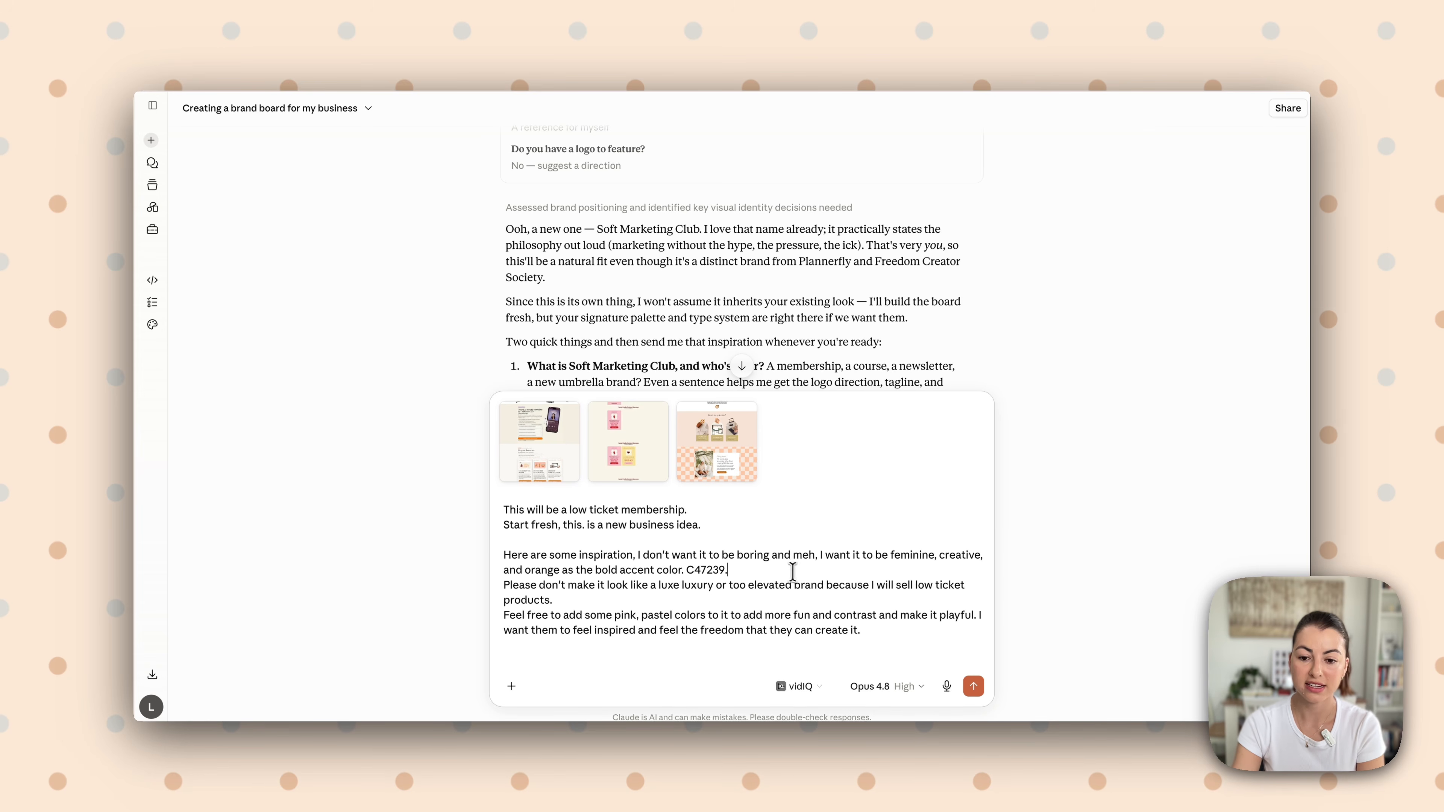
key("shift+Return")
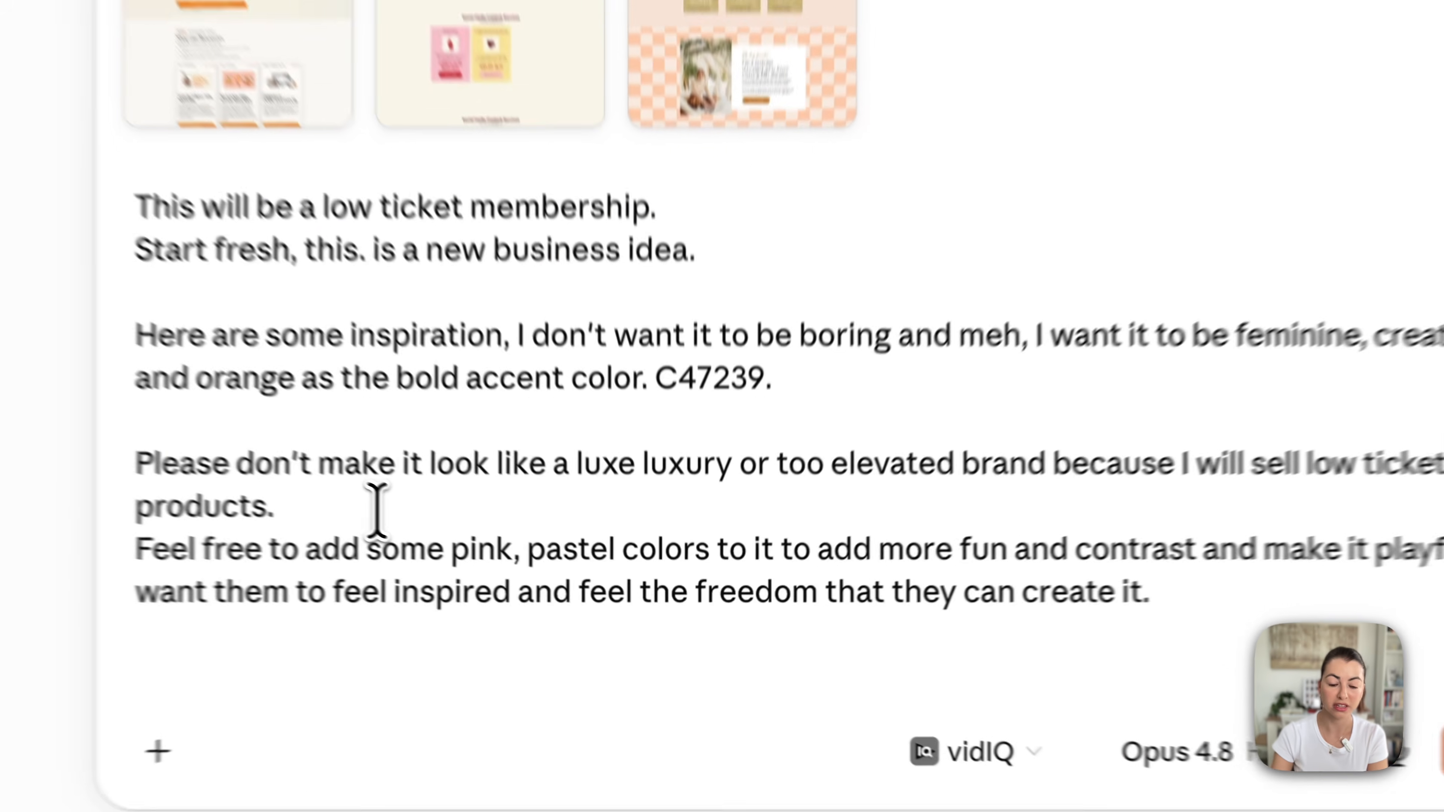
key("Return")
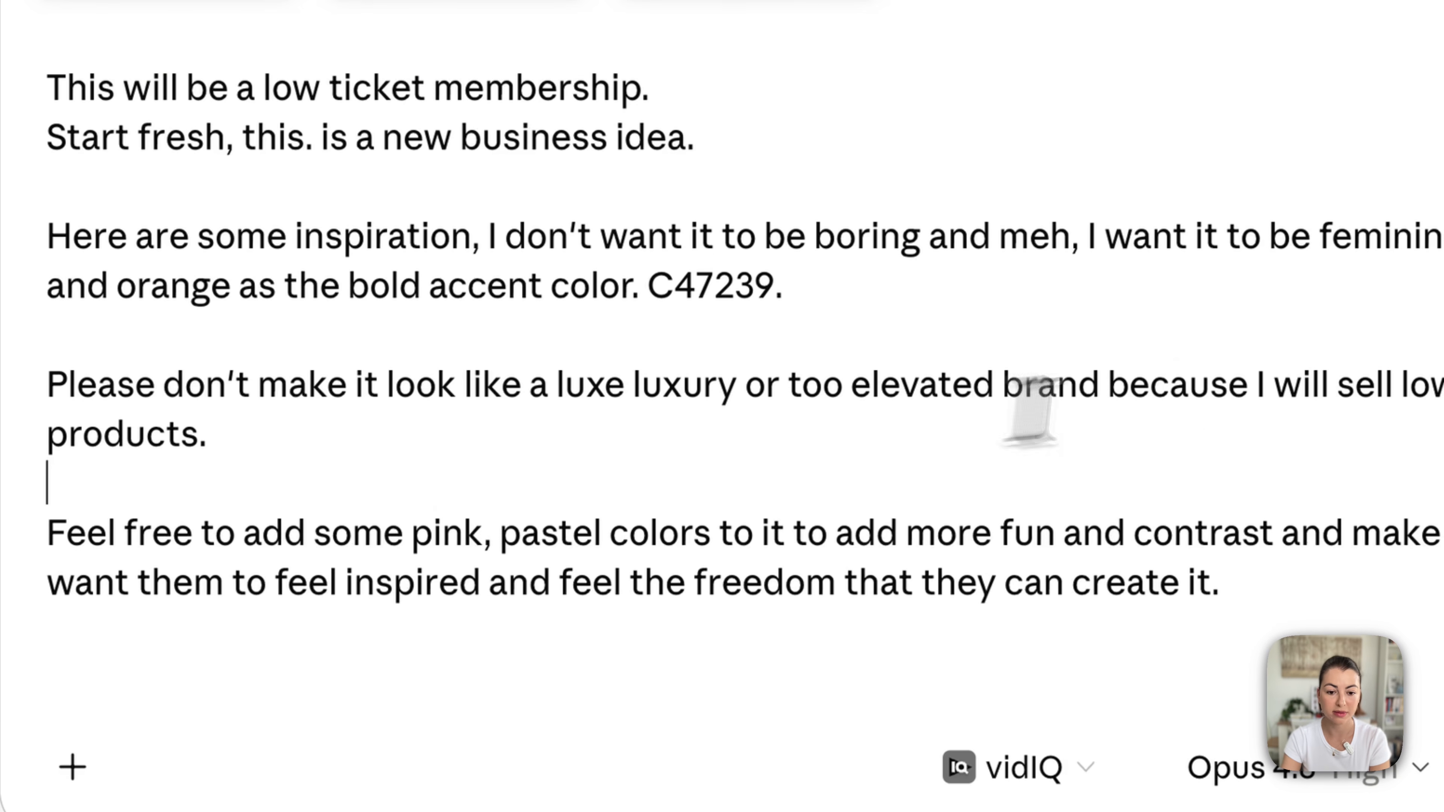
Reread the brief's paragraphs and send the message with the three inspiration images
left_click_drag(1227, 394, 1118, 436)
left_click(1120, 435)
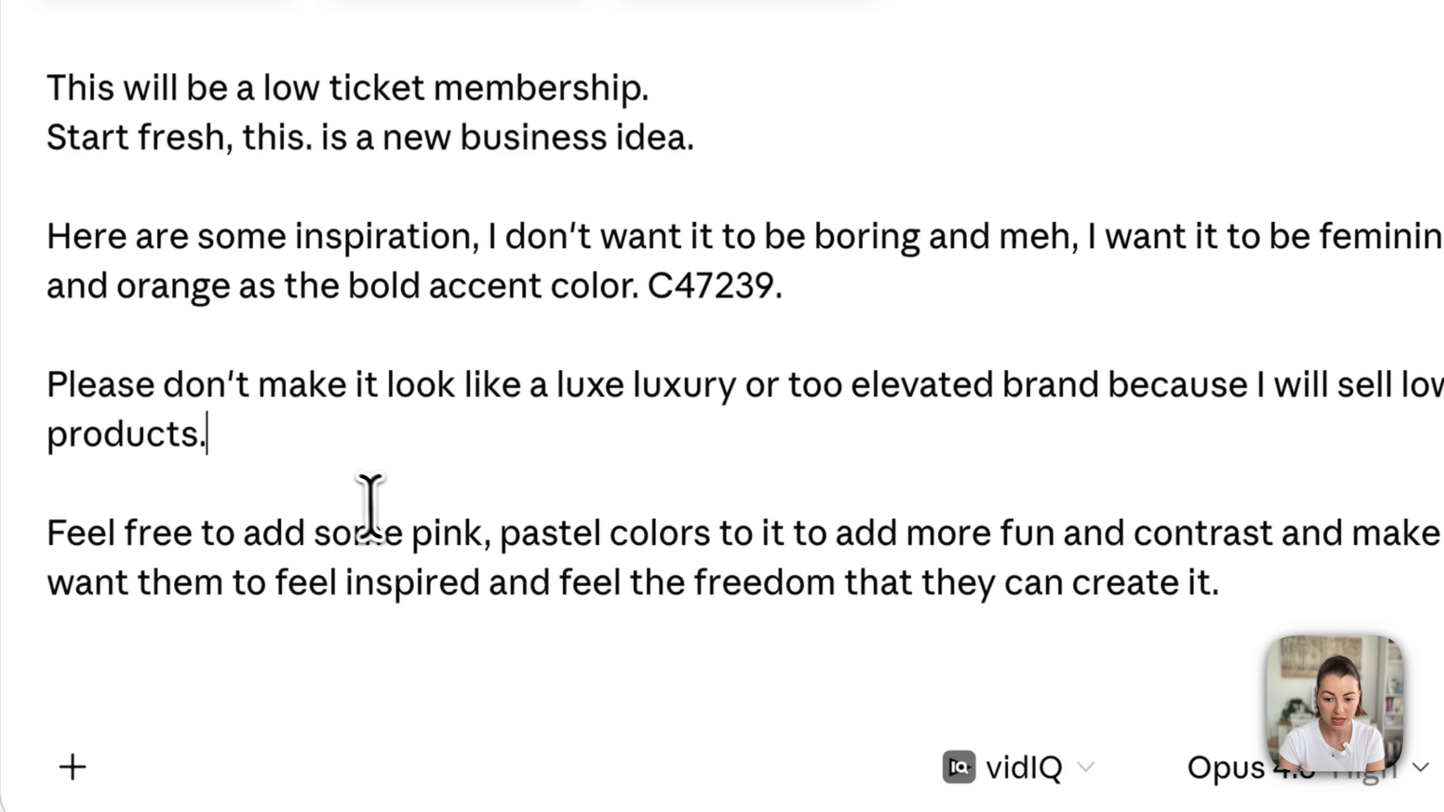
left_click_drag(387, 509, 1419, 549)
left_click(1419, 548)
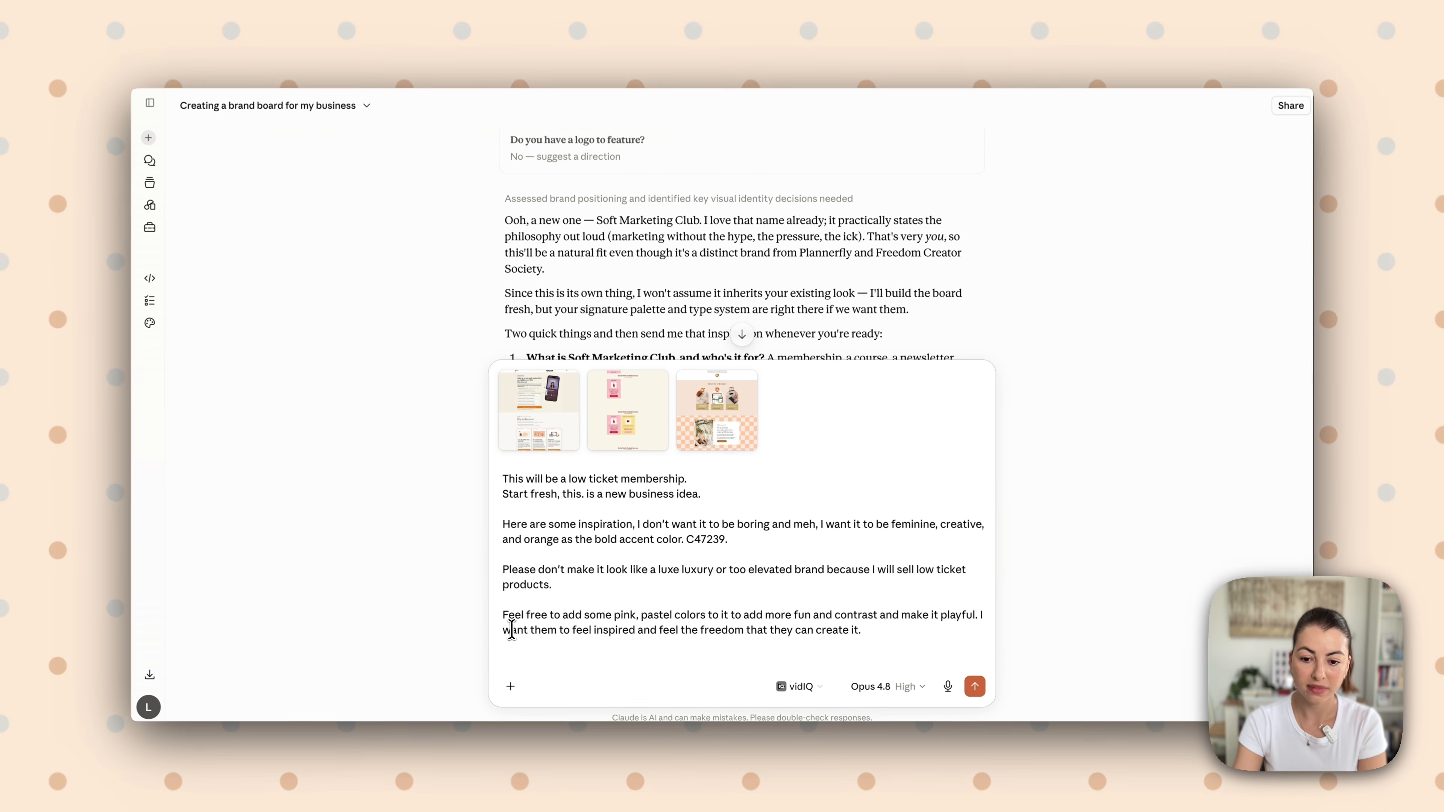
left_click_drag(512, 629, 854, 632)
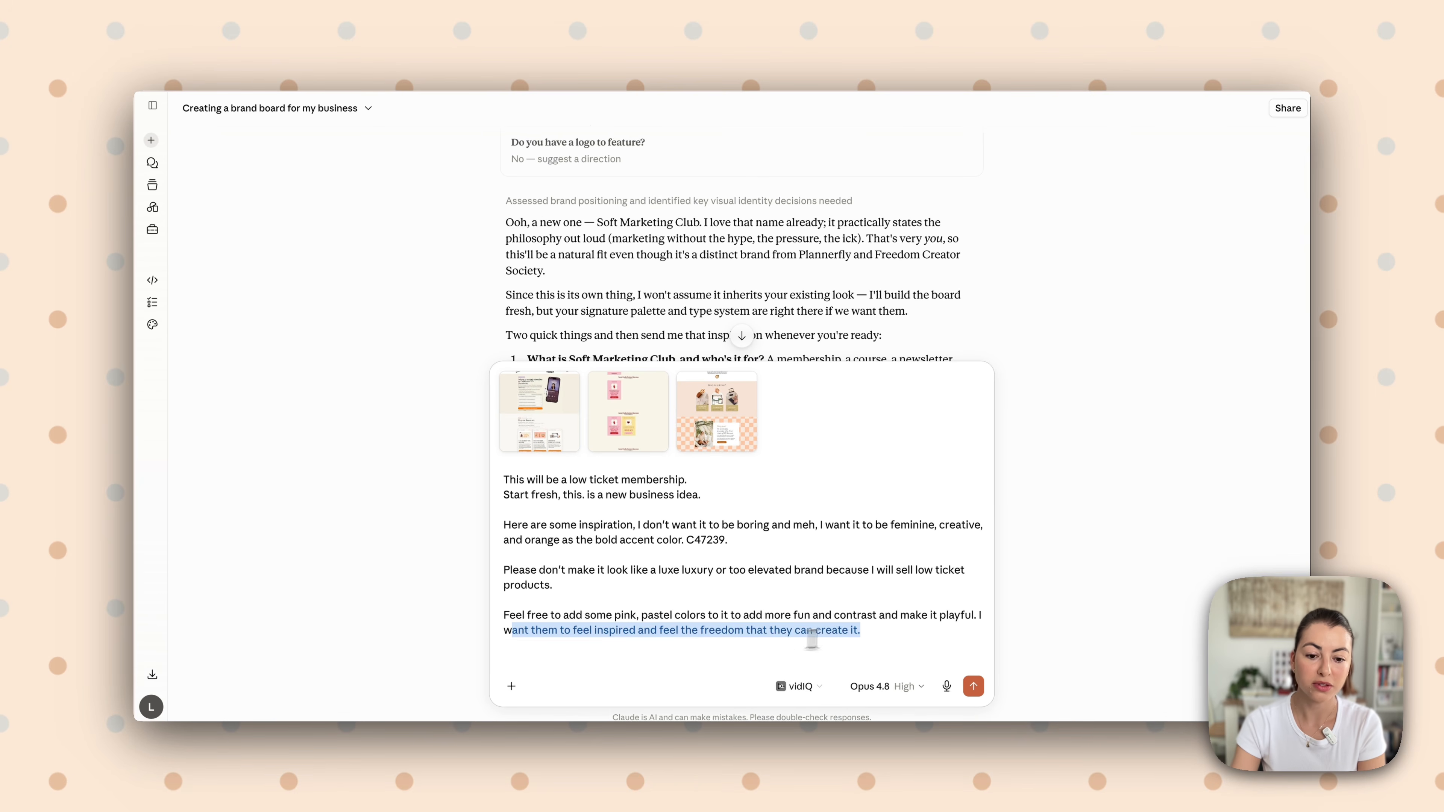
left_click(871, 636)
triple_click(890, 637)
left_click_drag(597, 593, 898, 606)
left_click(971, 684)
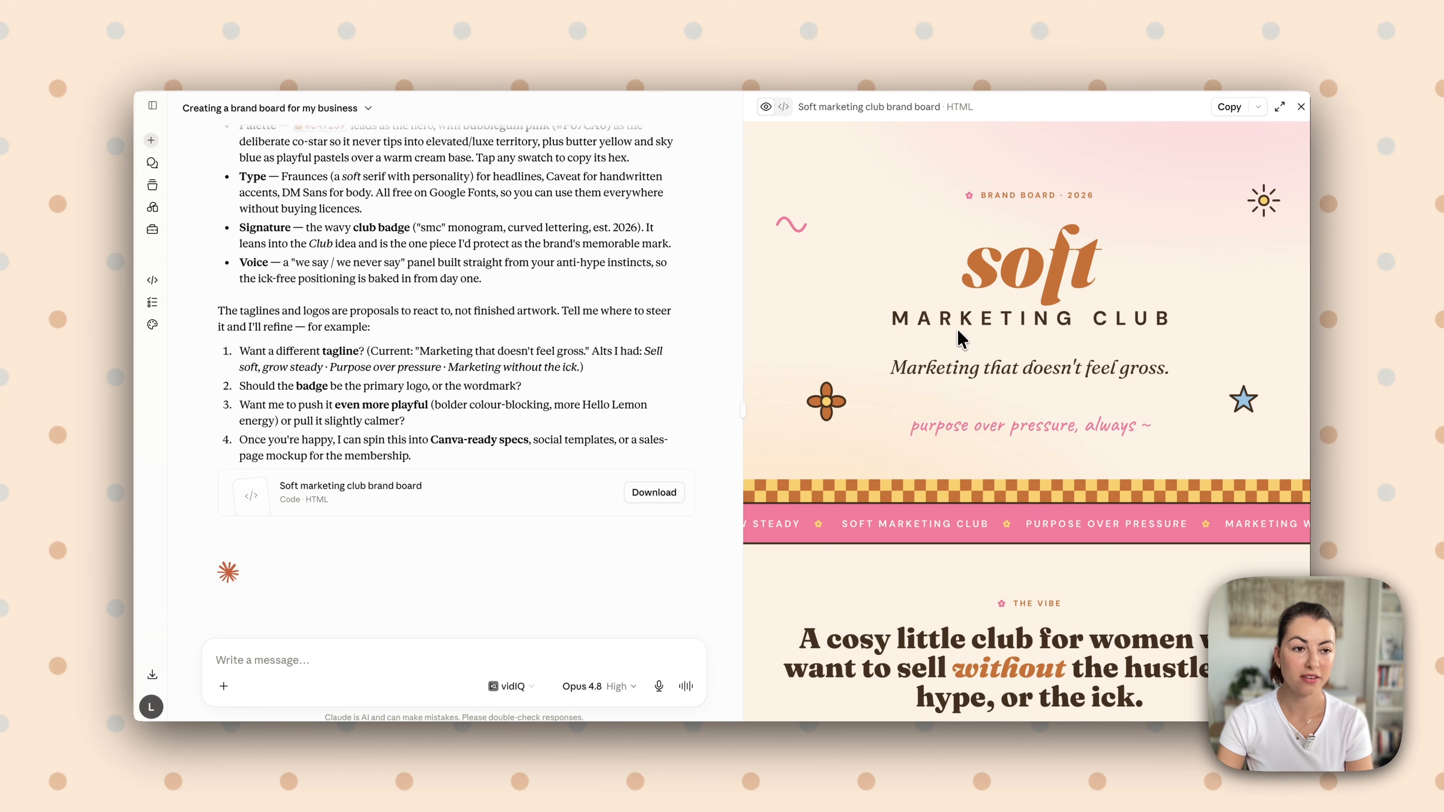
Examine the generated brand board's hero, logo direction, colour palette, typography, patterns and remaining sections
scroll(937, 376, "down", 5)
scroll(966, 411, "down", 15)
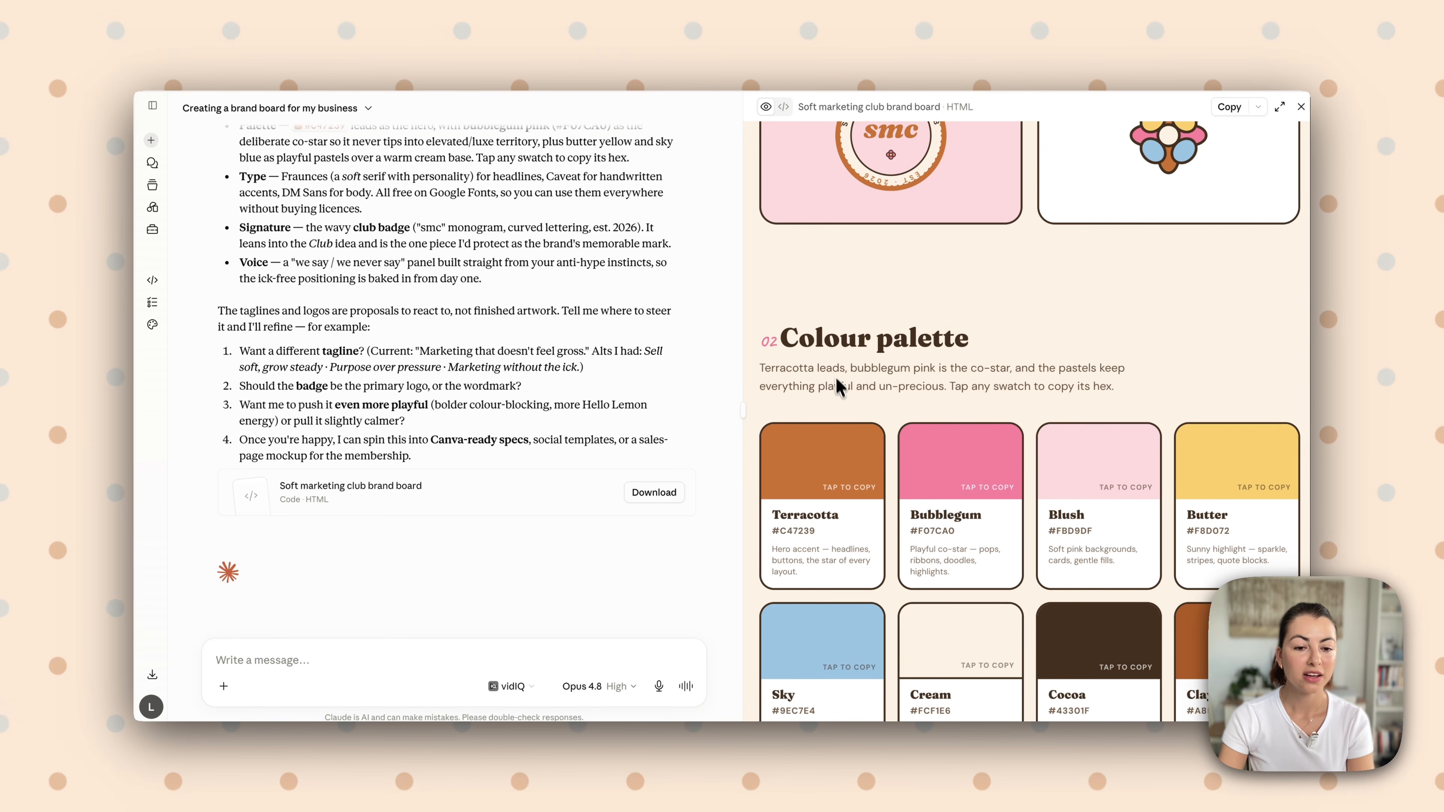
scroll(839, 381, "down", 4)
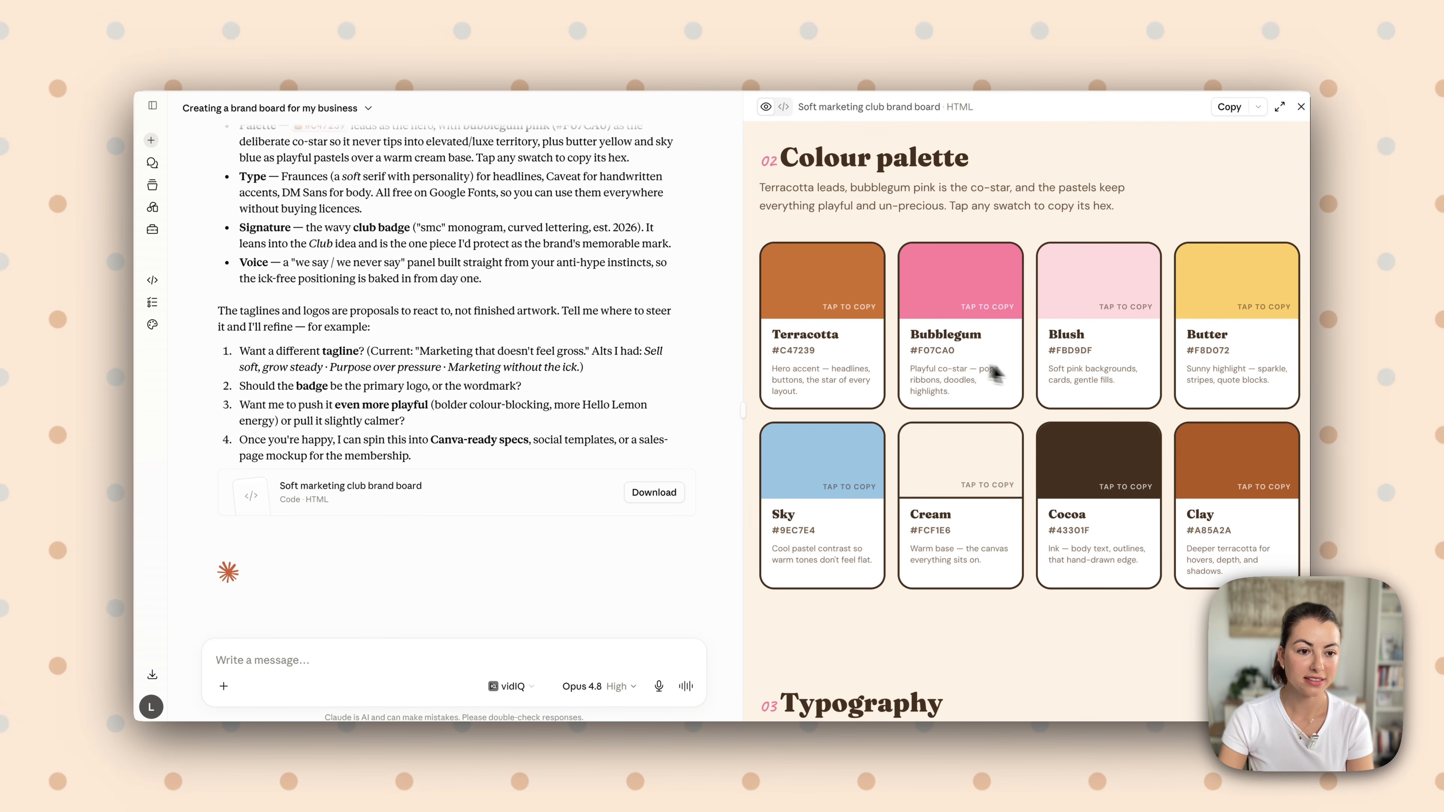
scroll(912, 285, "down", 12)
scroll(1071, 384, "down", 15)
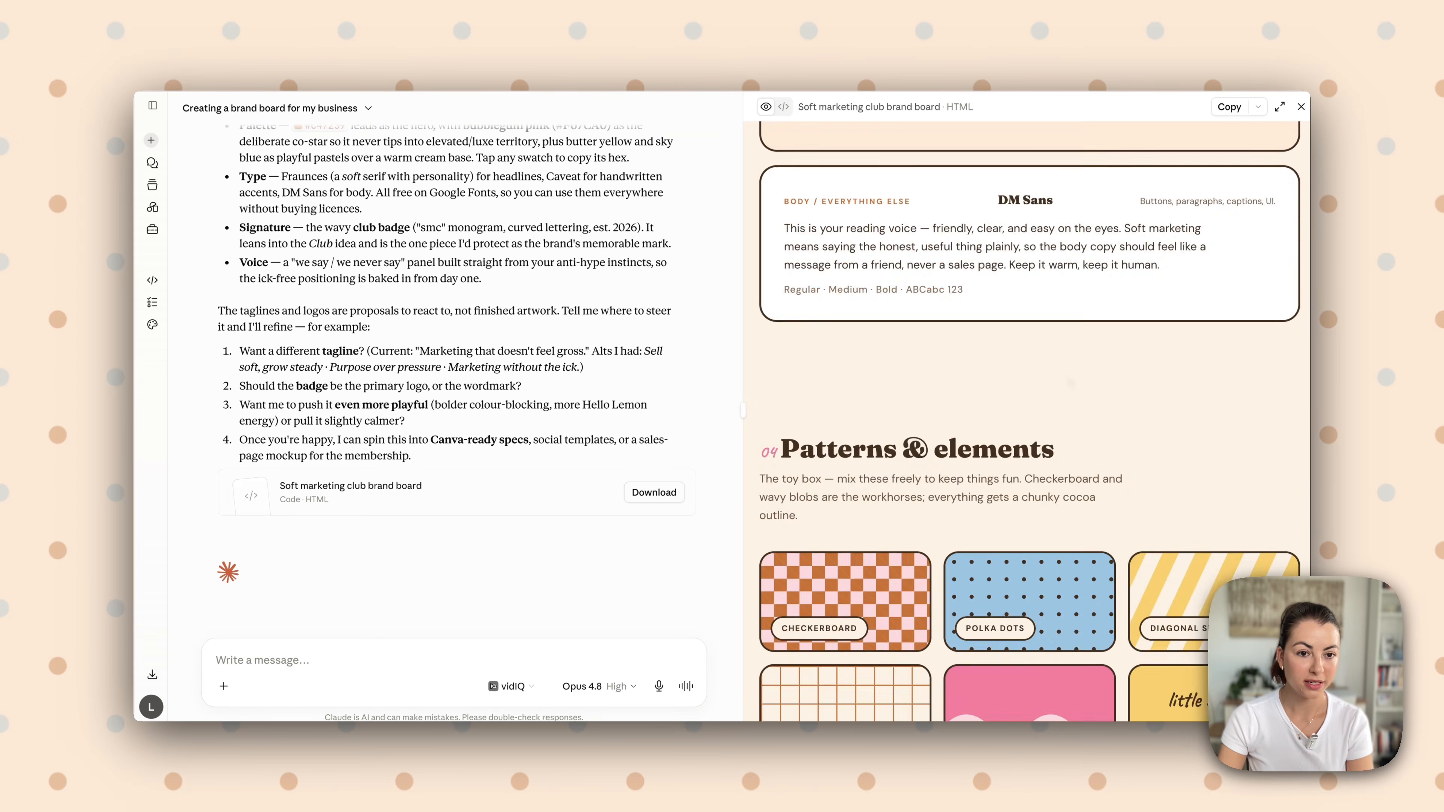
scroll(1071, 384, "up", 6)
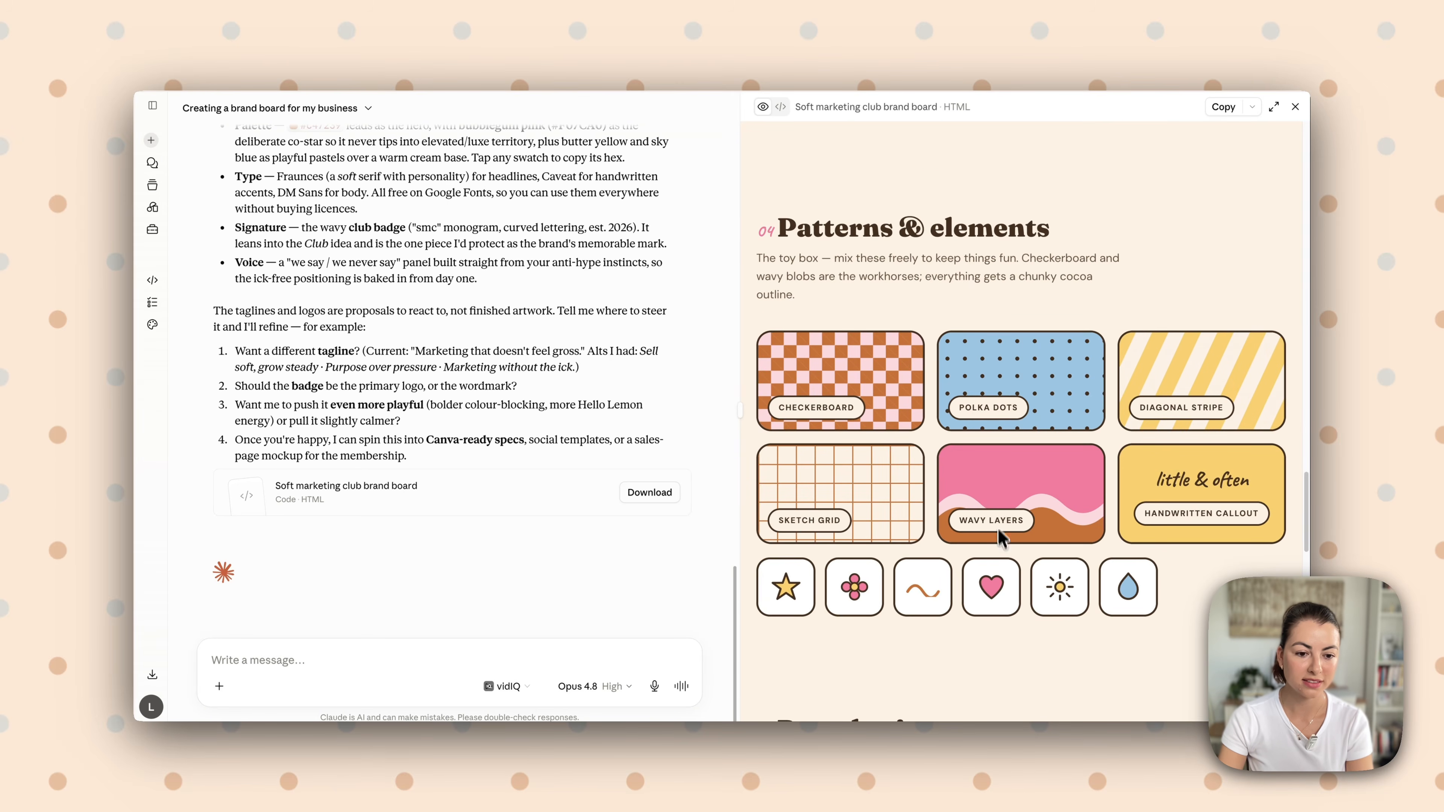
scroll(990, 561, "down", 10)
scroll(982, 560, "down", 12)
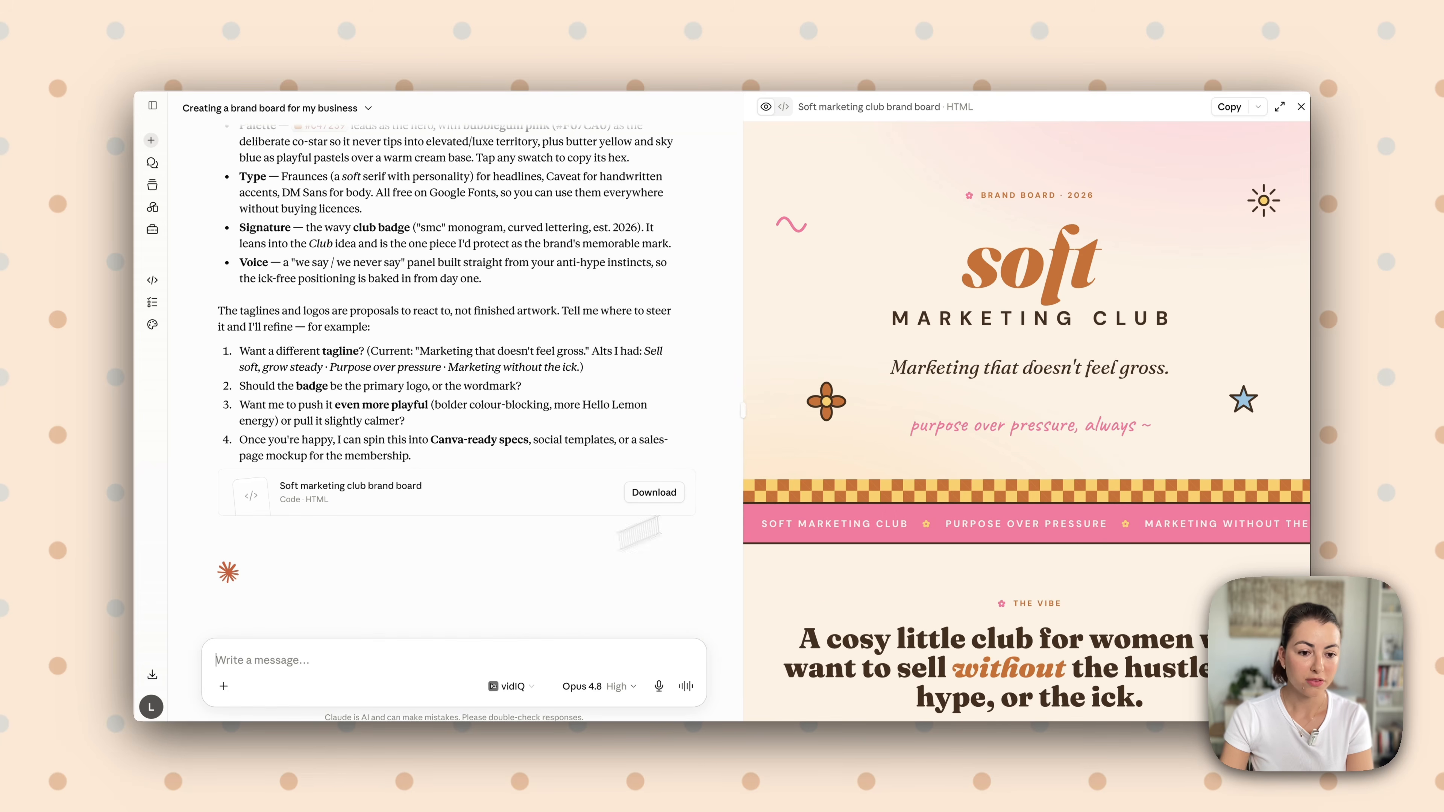
scroll(967, 472, "down", 1)
scroll(971, 475, "down", 1)
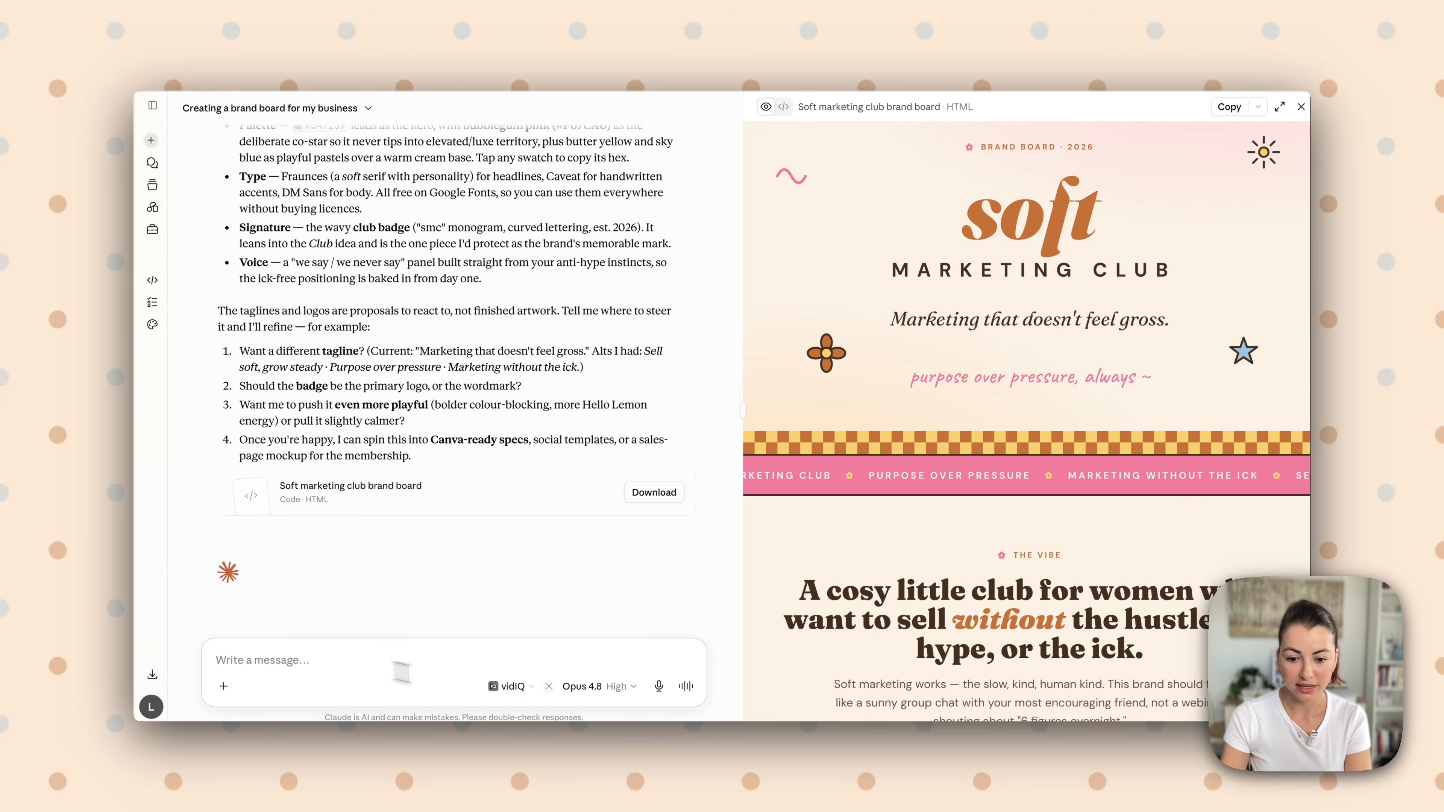
scroll(905, 561, "down", 10)
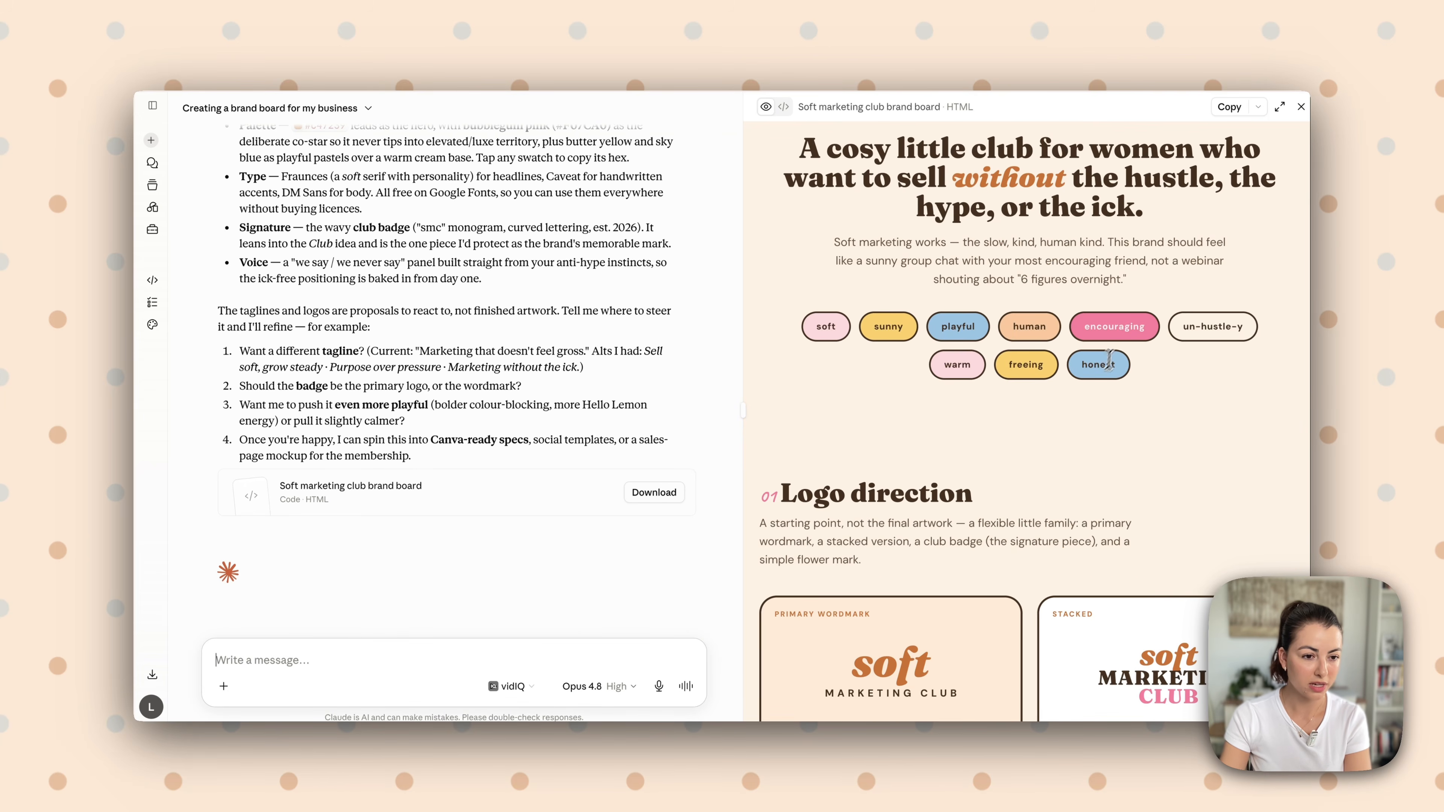
scroll(1071, 405, "down", 10)
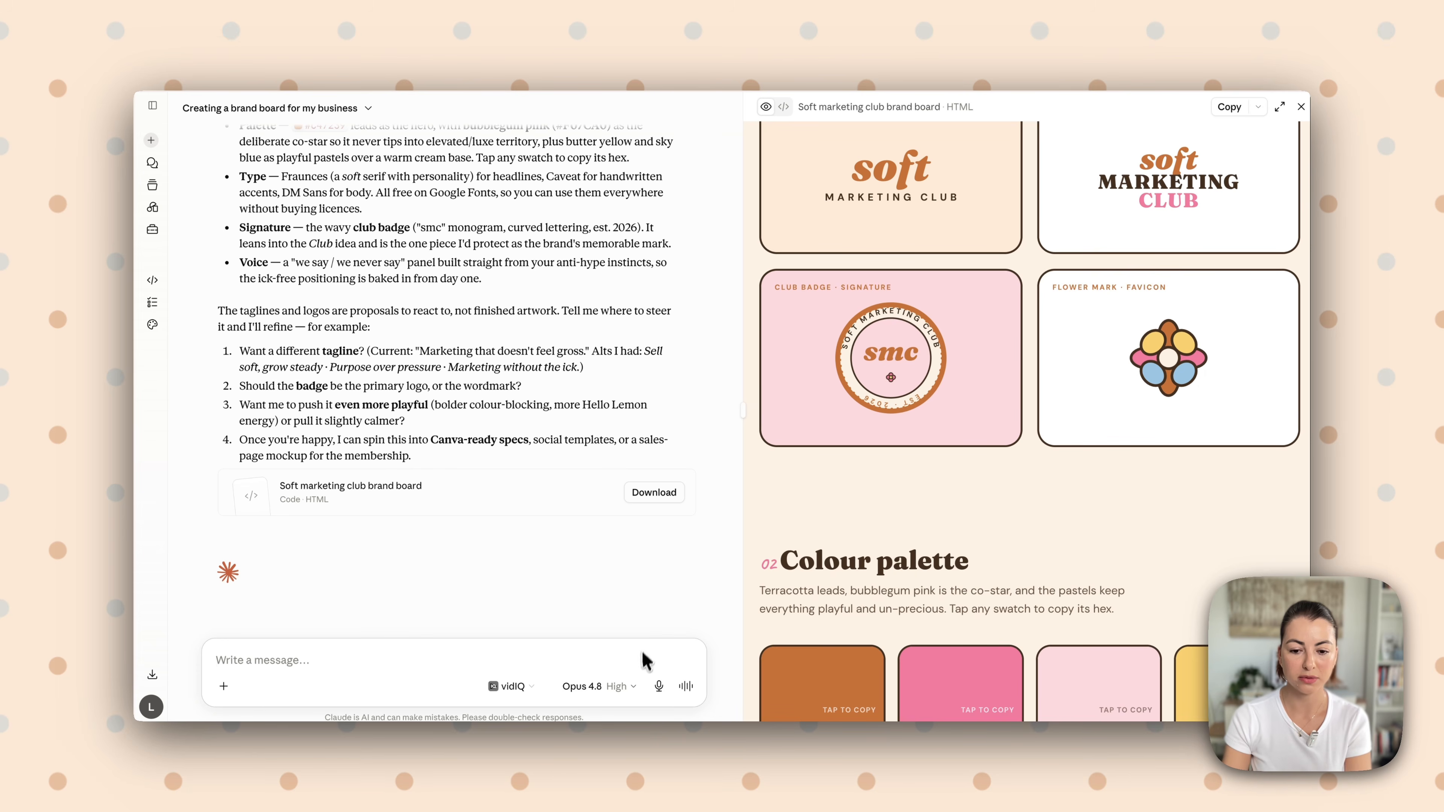
Send the prepared feedback: values Freedom, Courage and Creativity, no thick lines, childish feel or club badge, other accent fonts, and Pinterest and SEO icons
type("This is great, but here are a few things to consider.  This business is about helping female business owners who sell digital products and services online and want to use Pinterest to grow their traffic and sales on their websites.  My values are: Freedom, Courage and Creativity.  Here's what I don't like in the brand hub: Thick lines (I want it to feel soft and cosy) I don't want it to feel childish, I am targeting women between 25-35 I didn't like the club bagde I didn't like the accent font - give me other options This business is all about marketing using pinterest and SEO so give me some icons related")
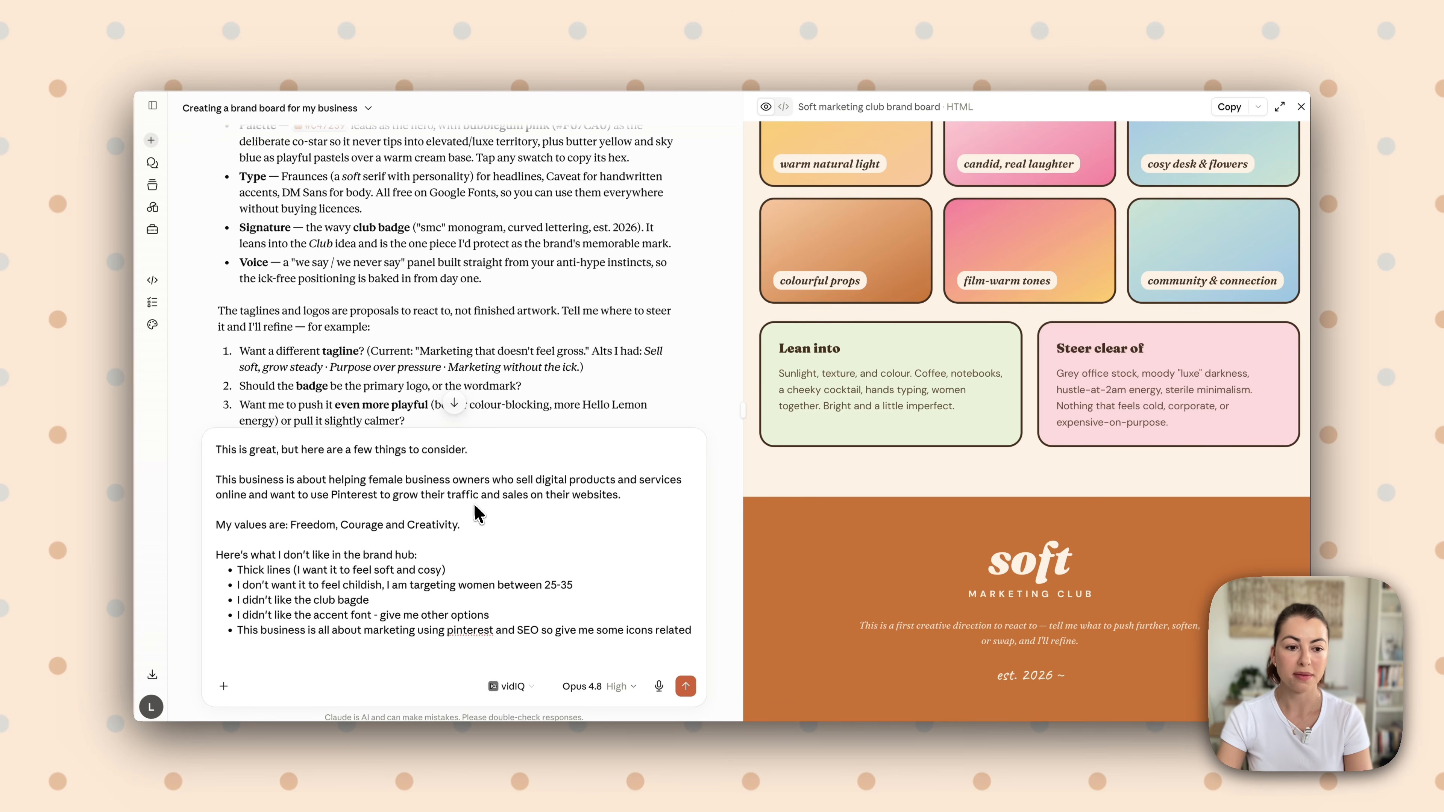
scroll(908, 402, "up", 10)
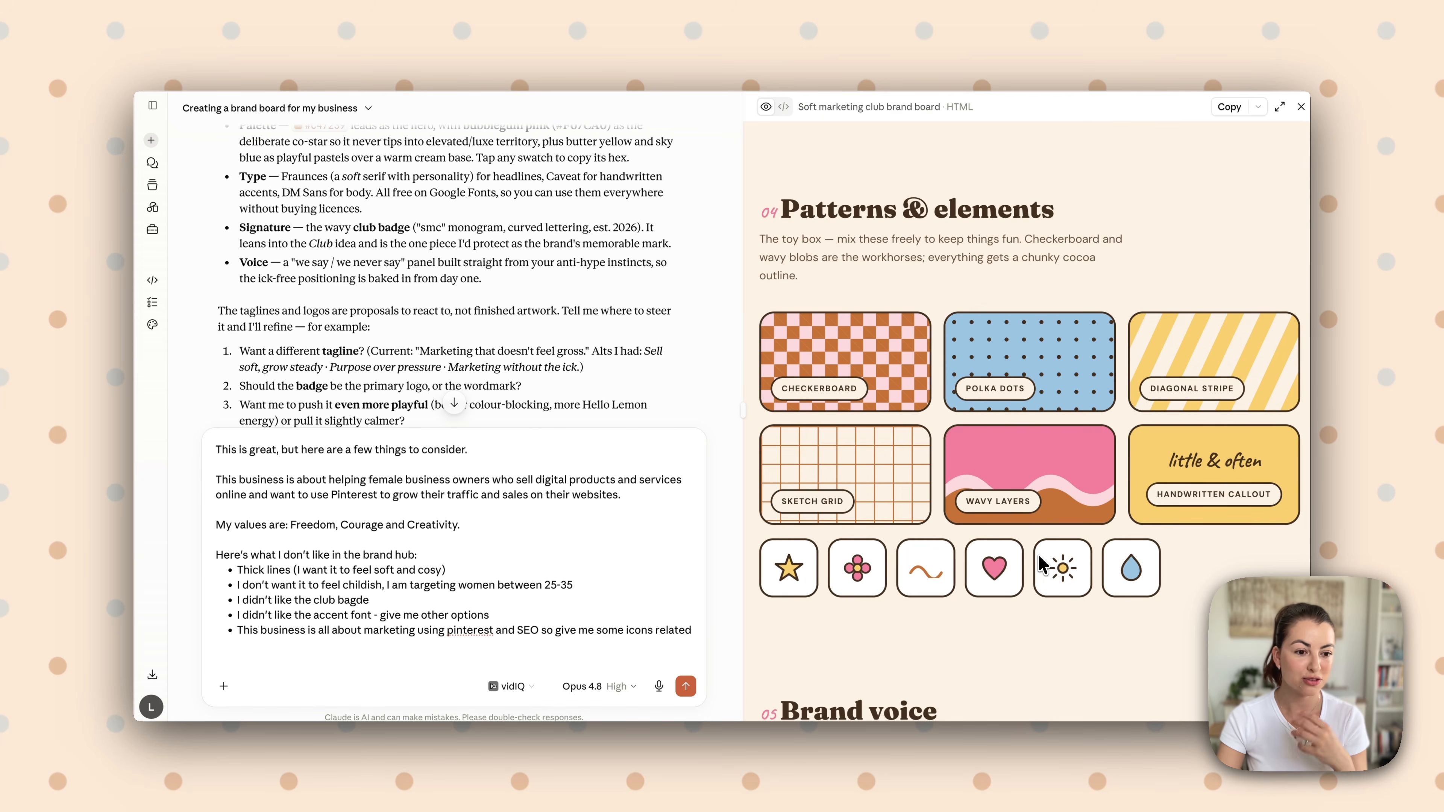
scroll(1041, 565, "up", 5)
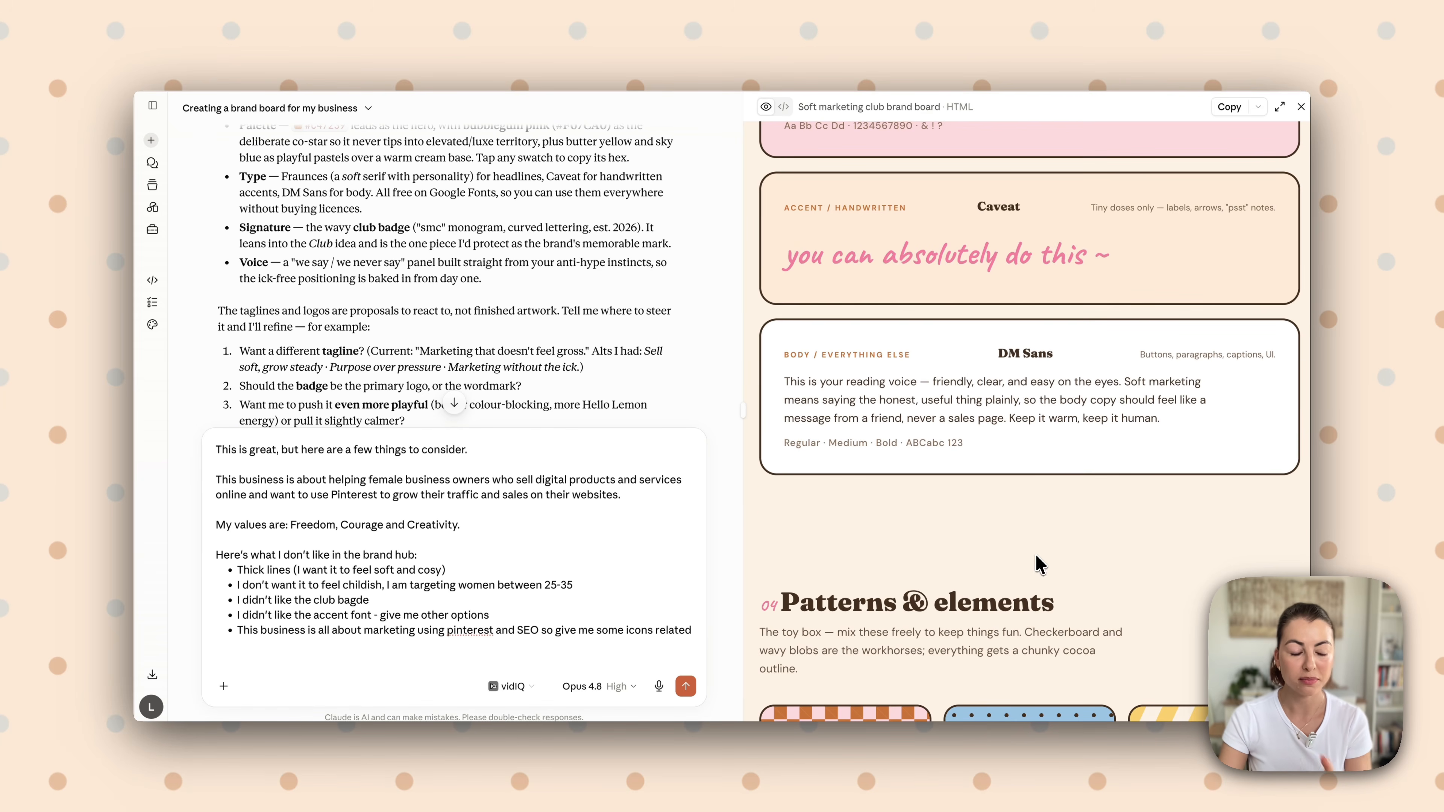
scroll(680, 514, "down", 1)
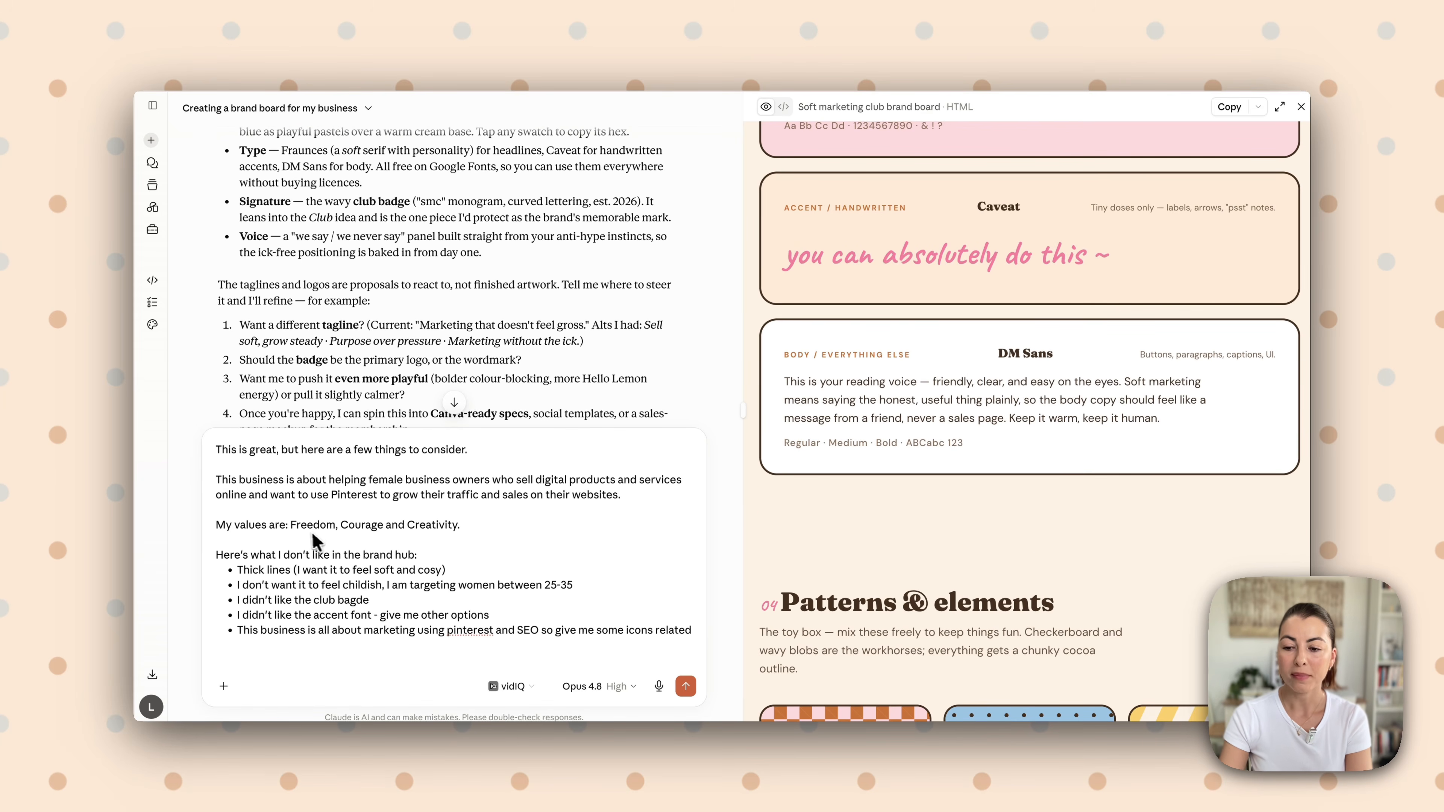
scroll(316, 542, "down", 3)
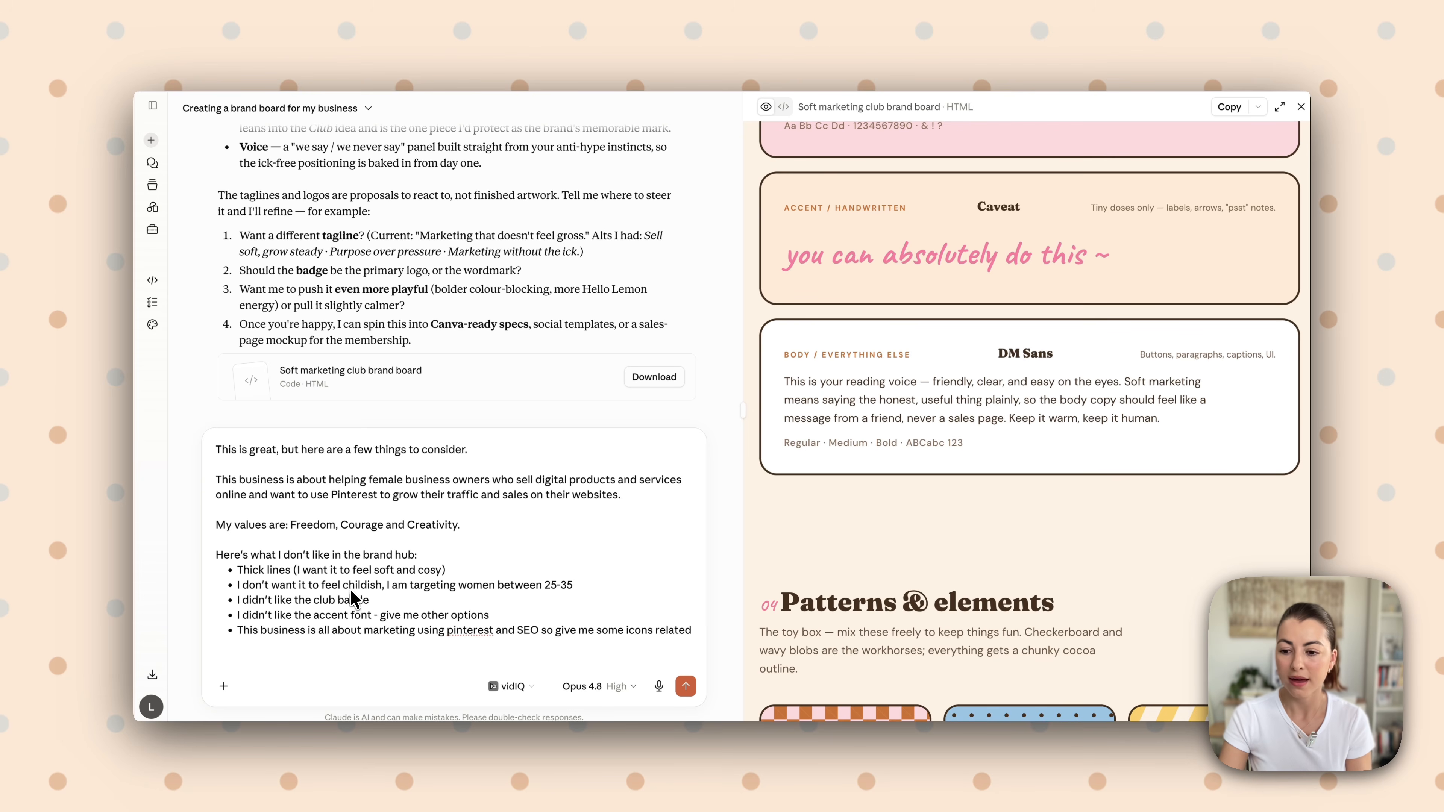
scroll(821, 544, "down", 6)
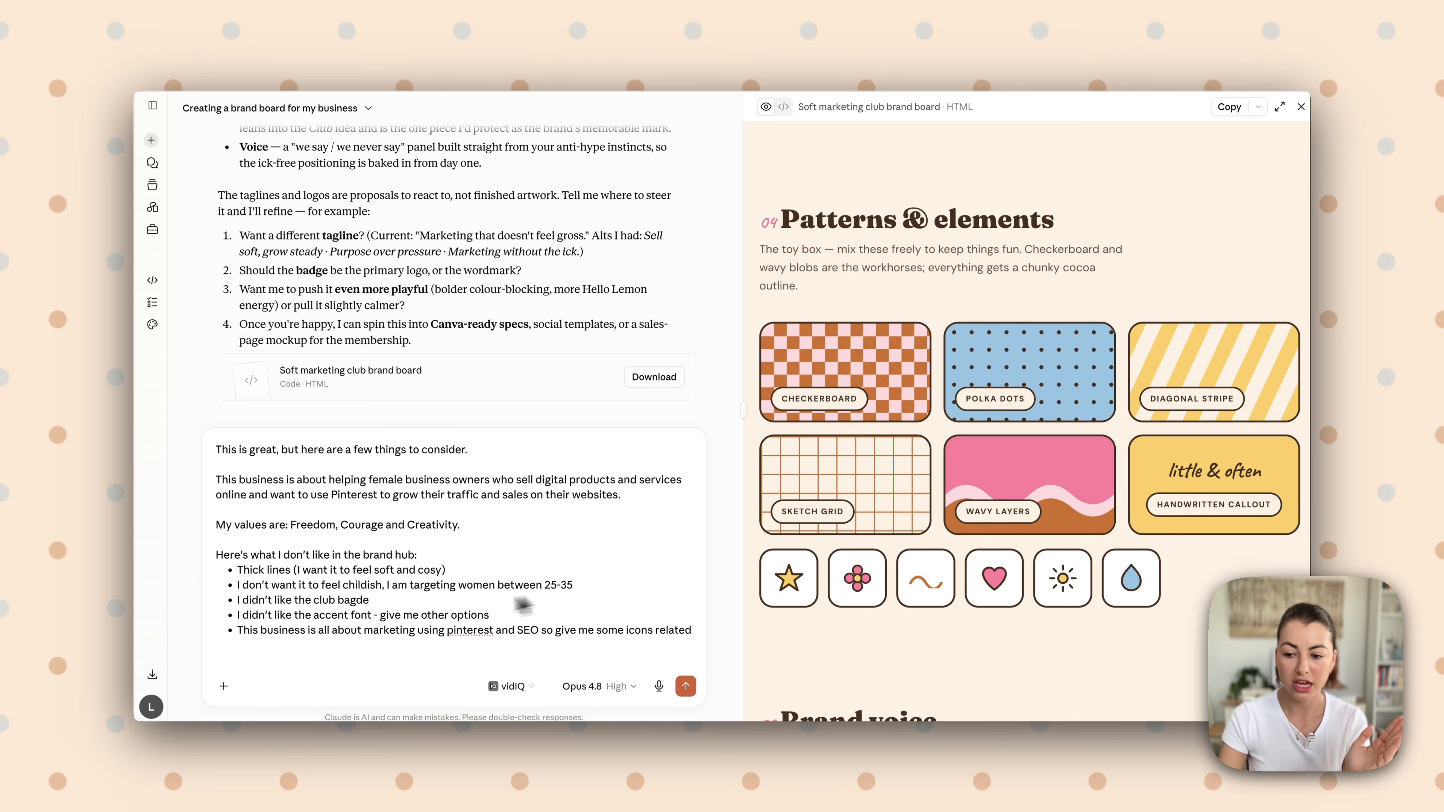
scroll(941, 506, "up", 15)
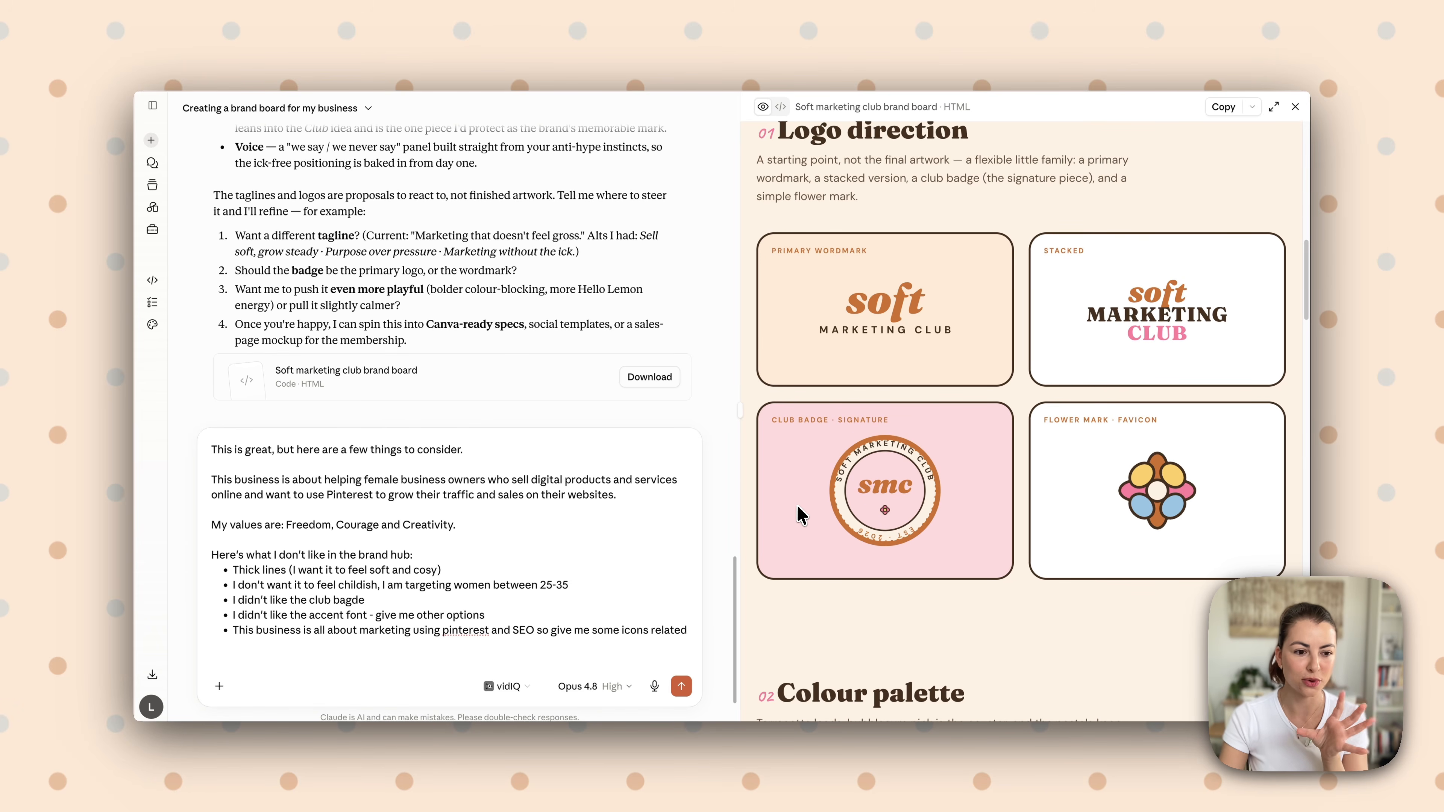
scroll(319, 632, "down", 3)
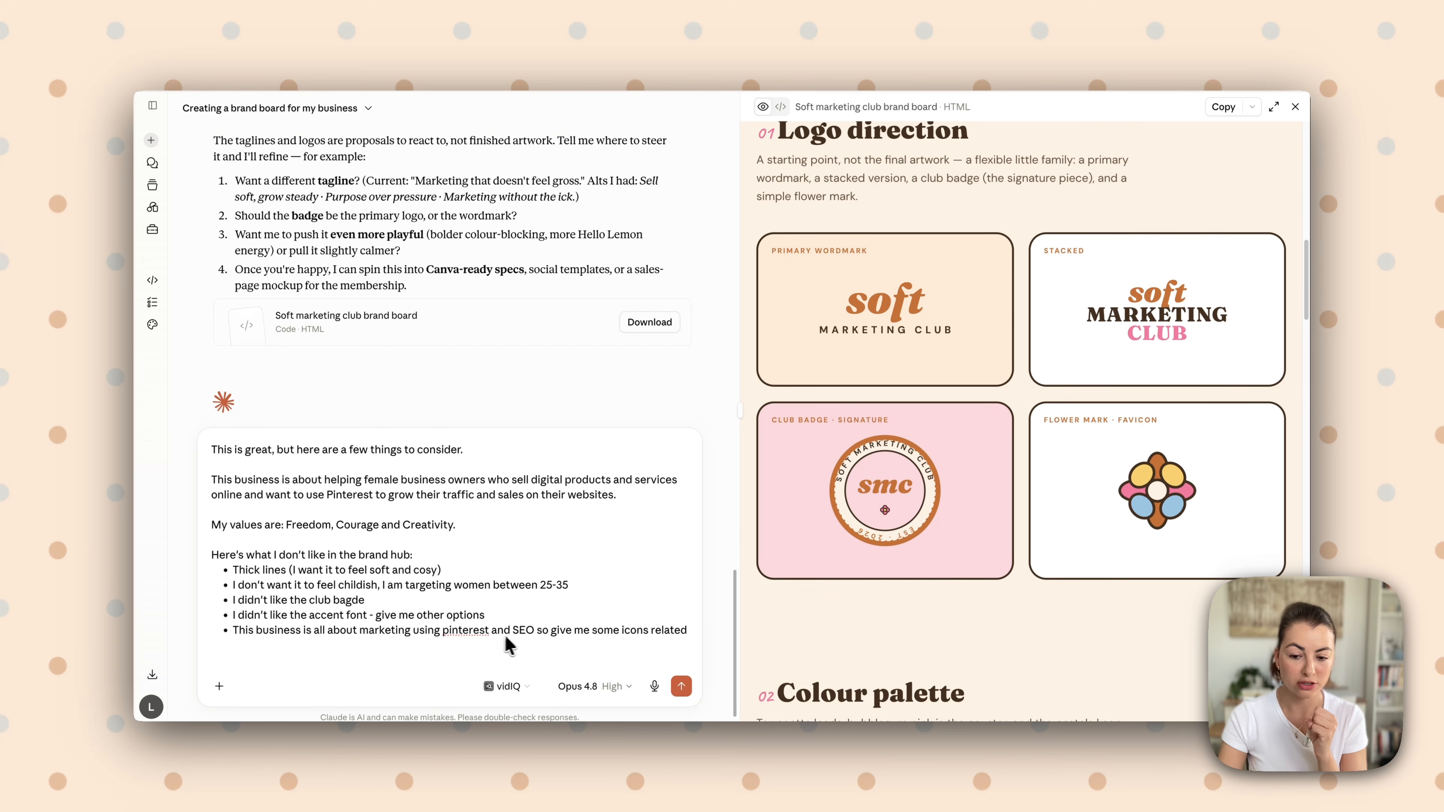
scroll(540, 641, "down", 1)
scroll(979, 601, "down", 10)
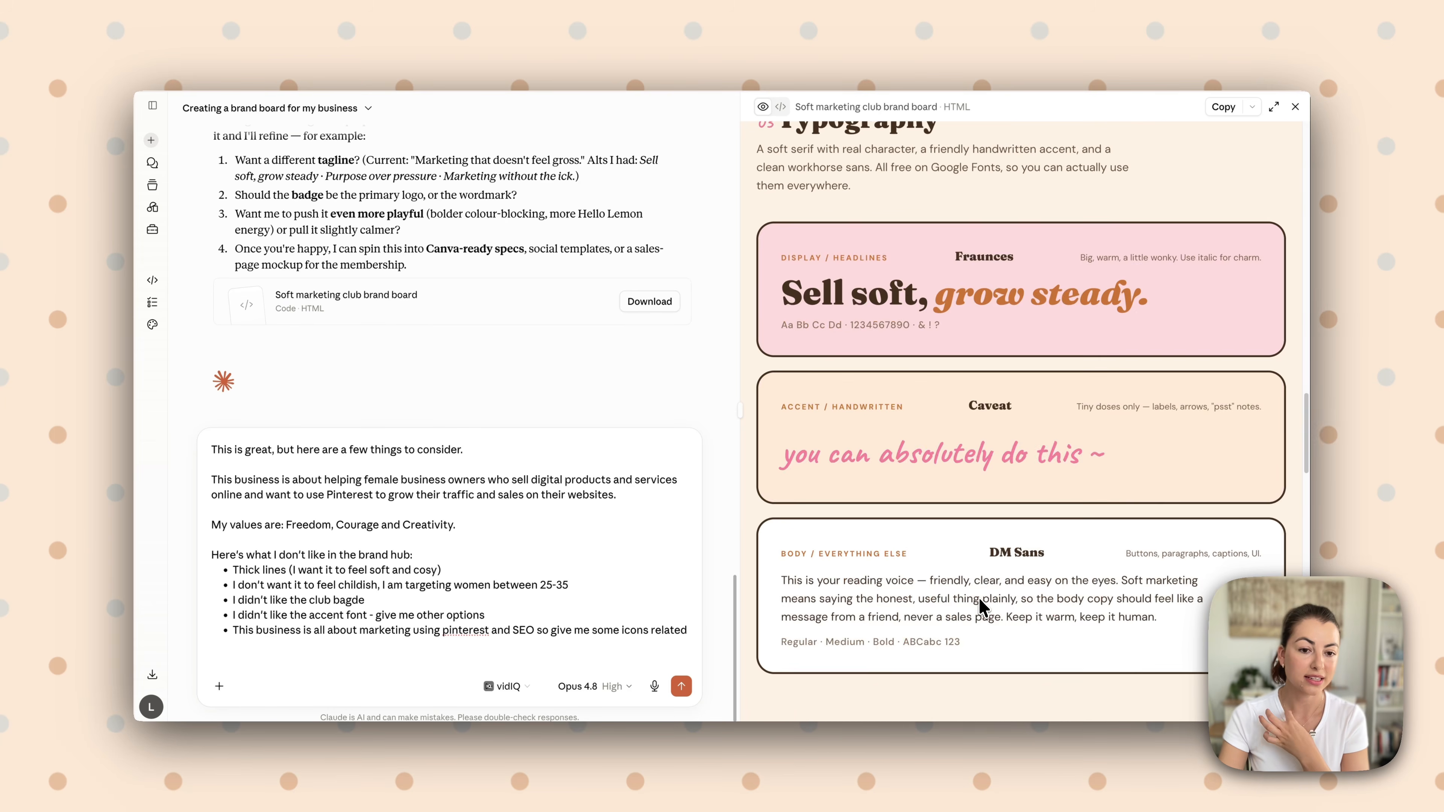
scroll(980, 601, "down", 10)
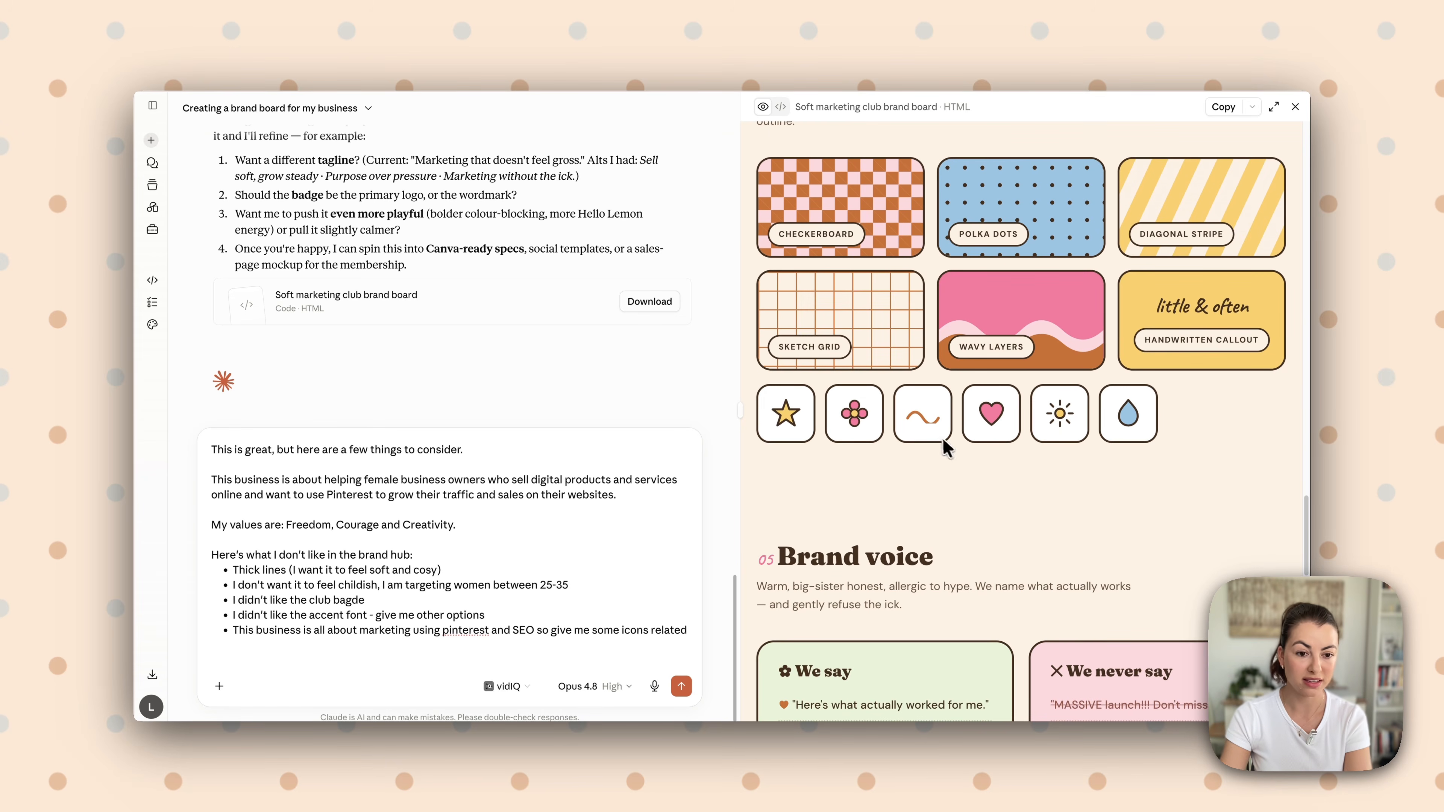
left_click(677, 690)
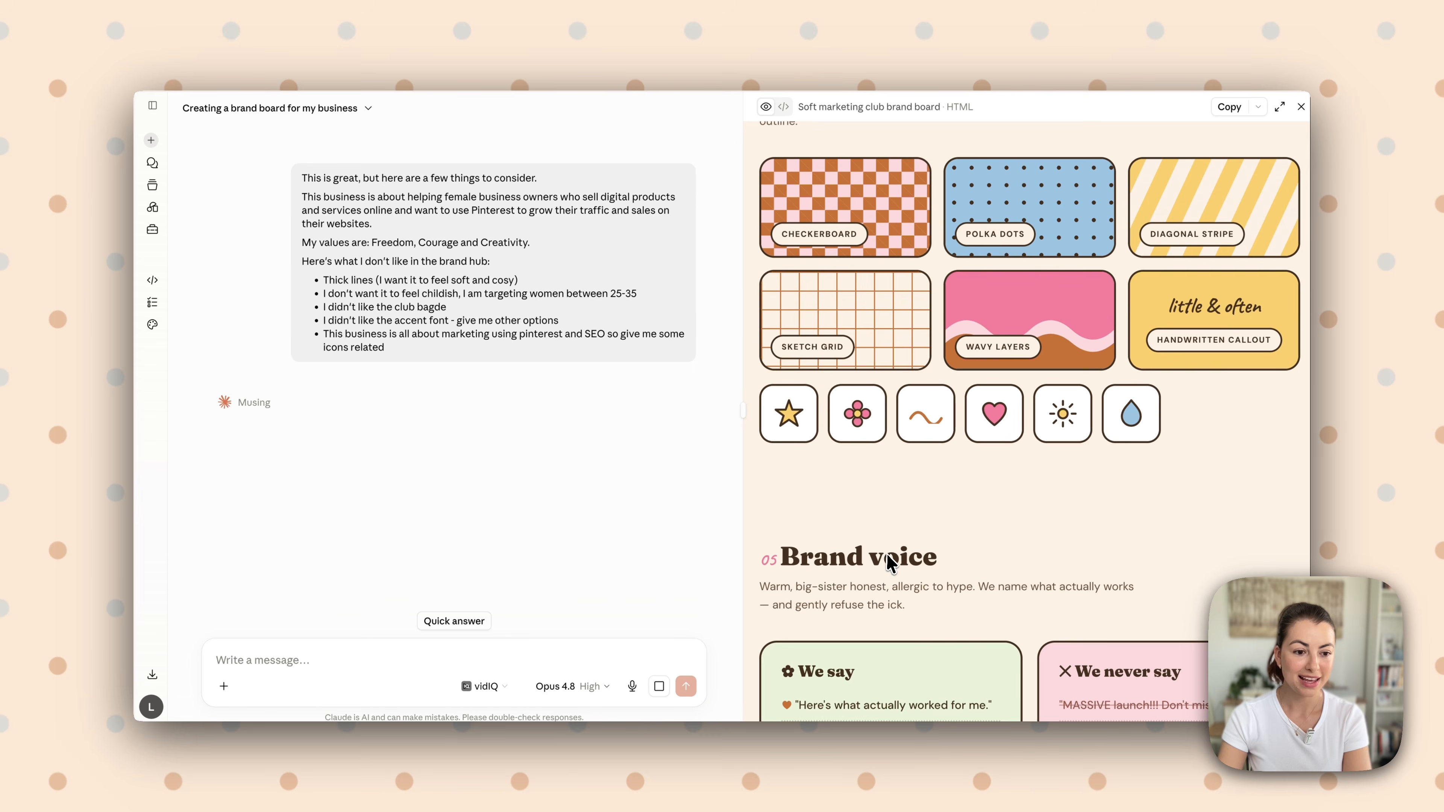
scroll(892, 563, "up", 15)
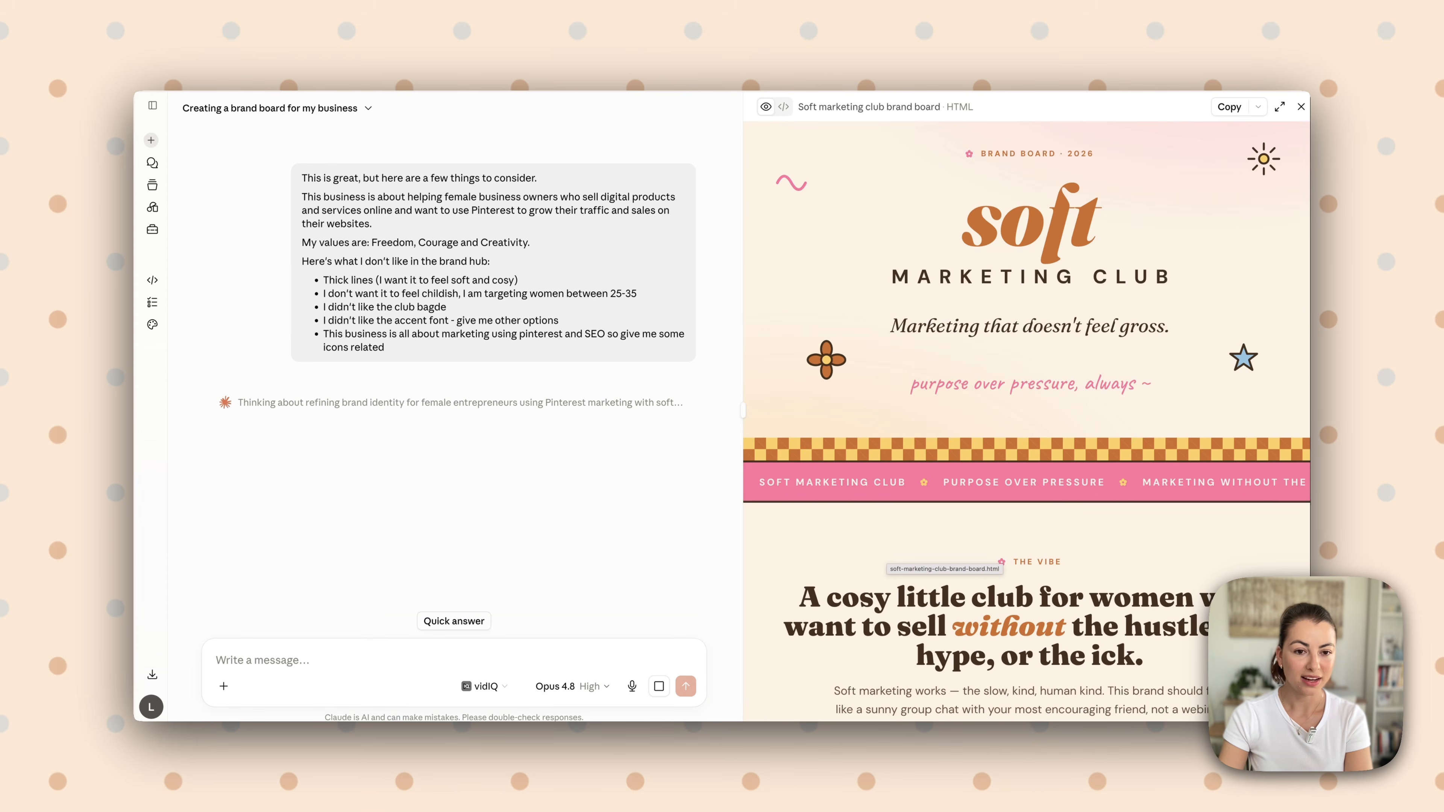
scroll(892, 563, "down", 20)
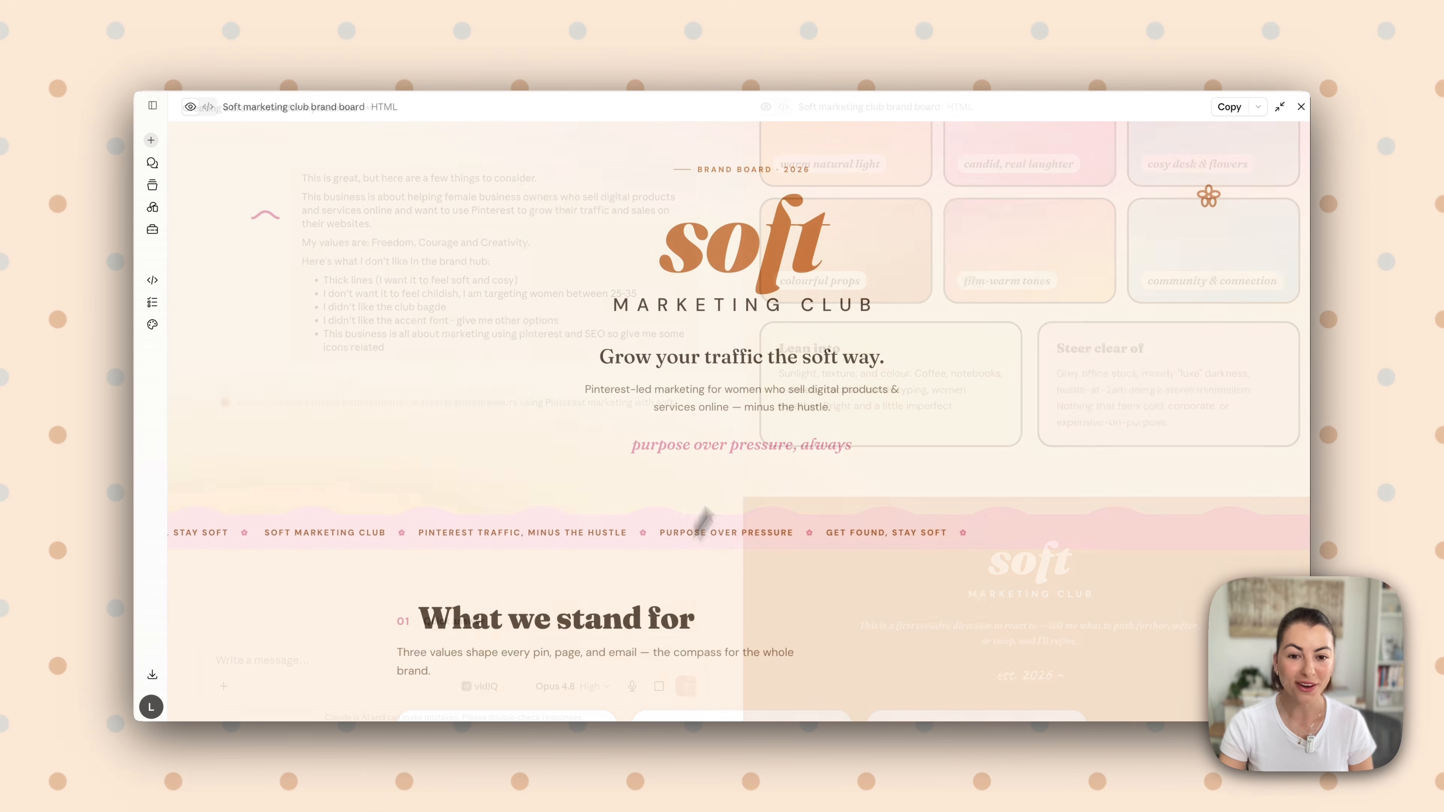
Examine the revised brand board's values, vibe, logo direction, colour palette, typography, Pinterest & SEO icons, patterns, brand voice and imagery sections
scroll(784, 381, "down", 6)
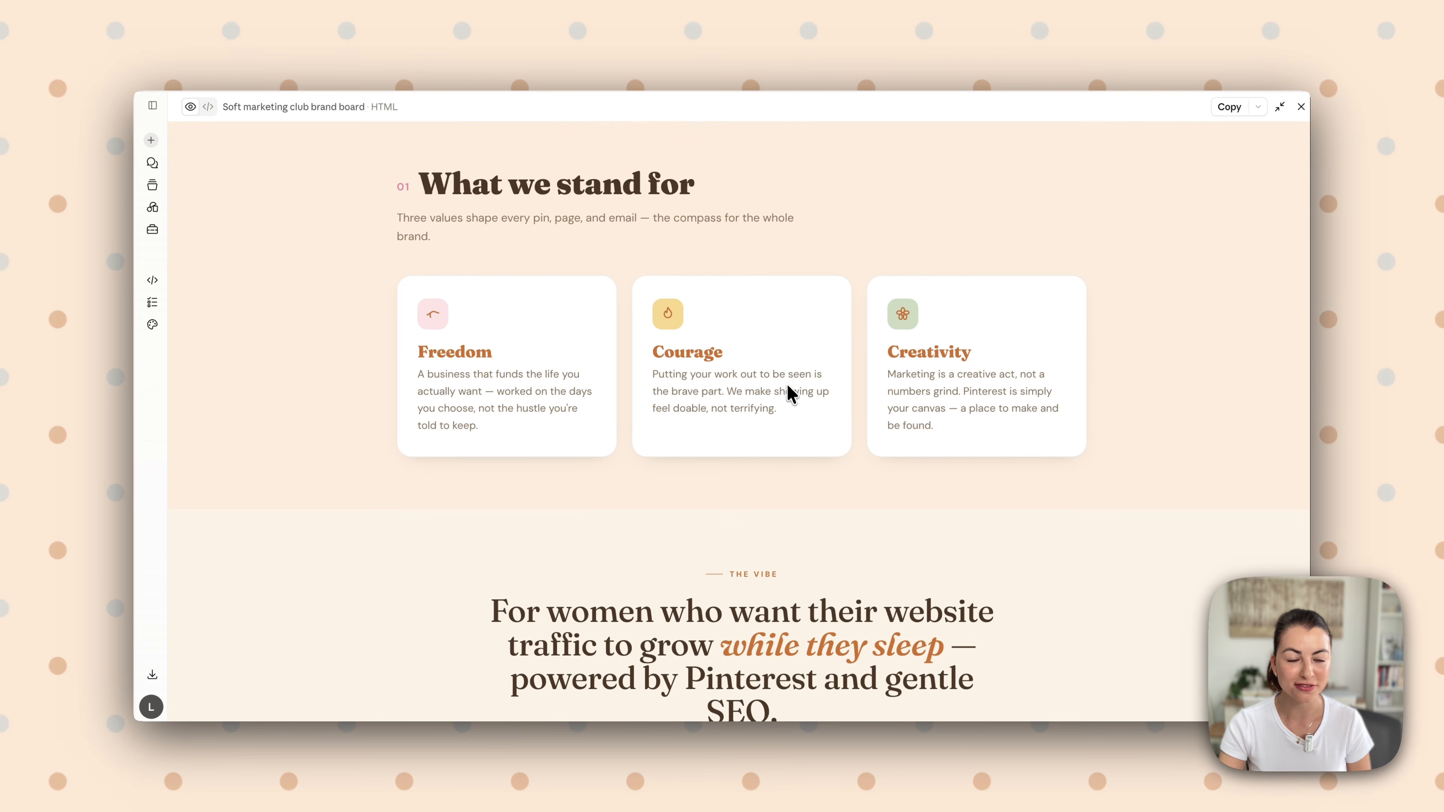
scroll(791, 398, "down", 8)
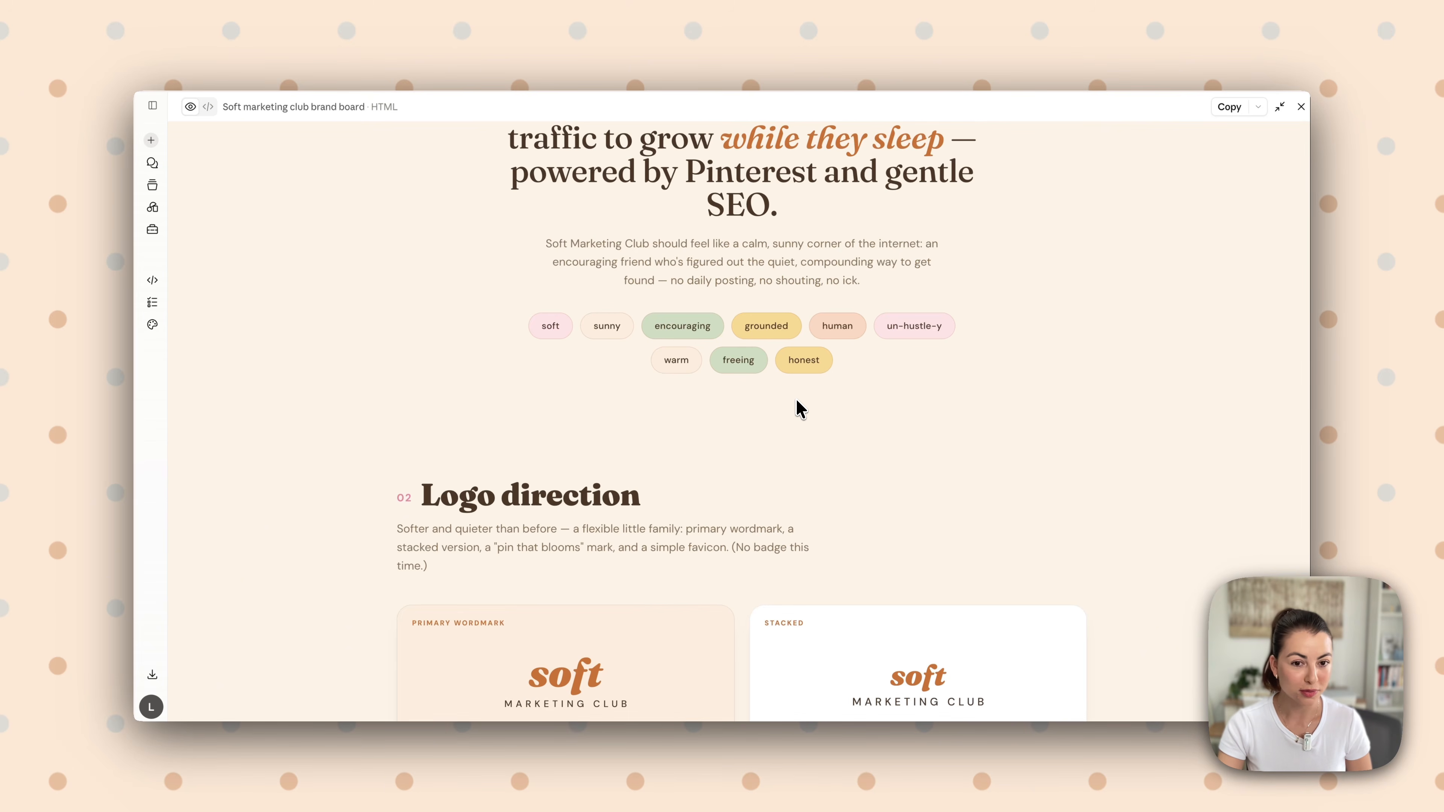
scroll(801, 409, "down", 2)
scroll(739, 421, "down", 9)
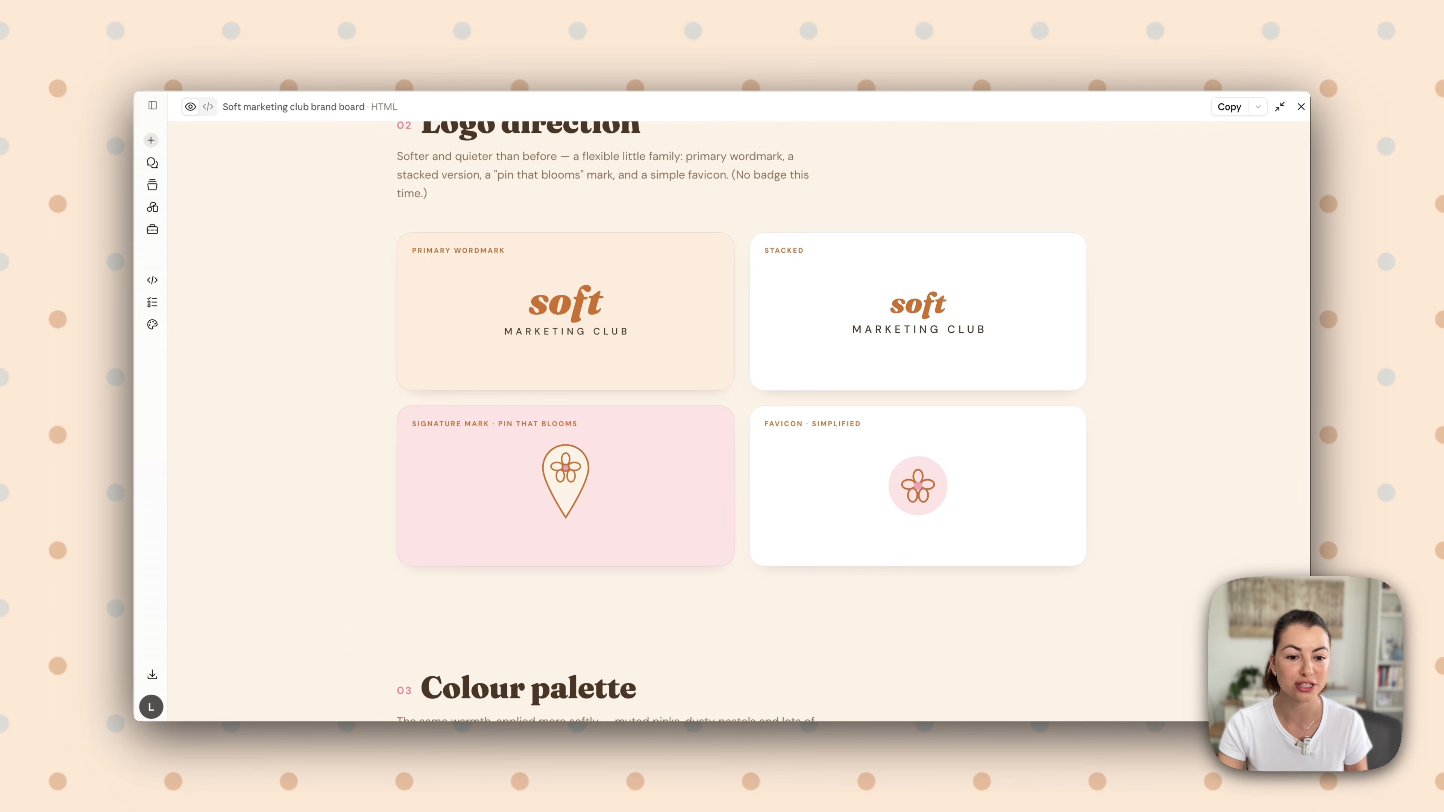
scroll(796, 410, "down", 3)
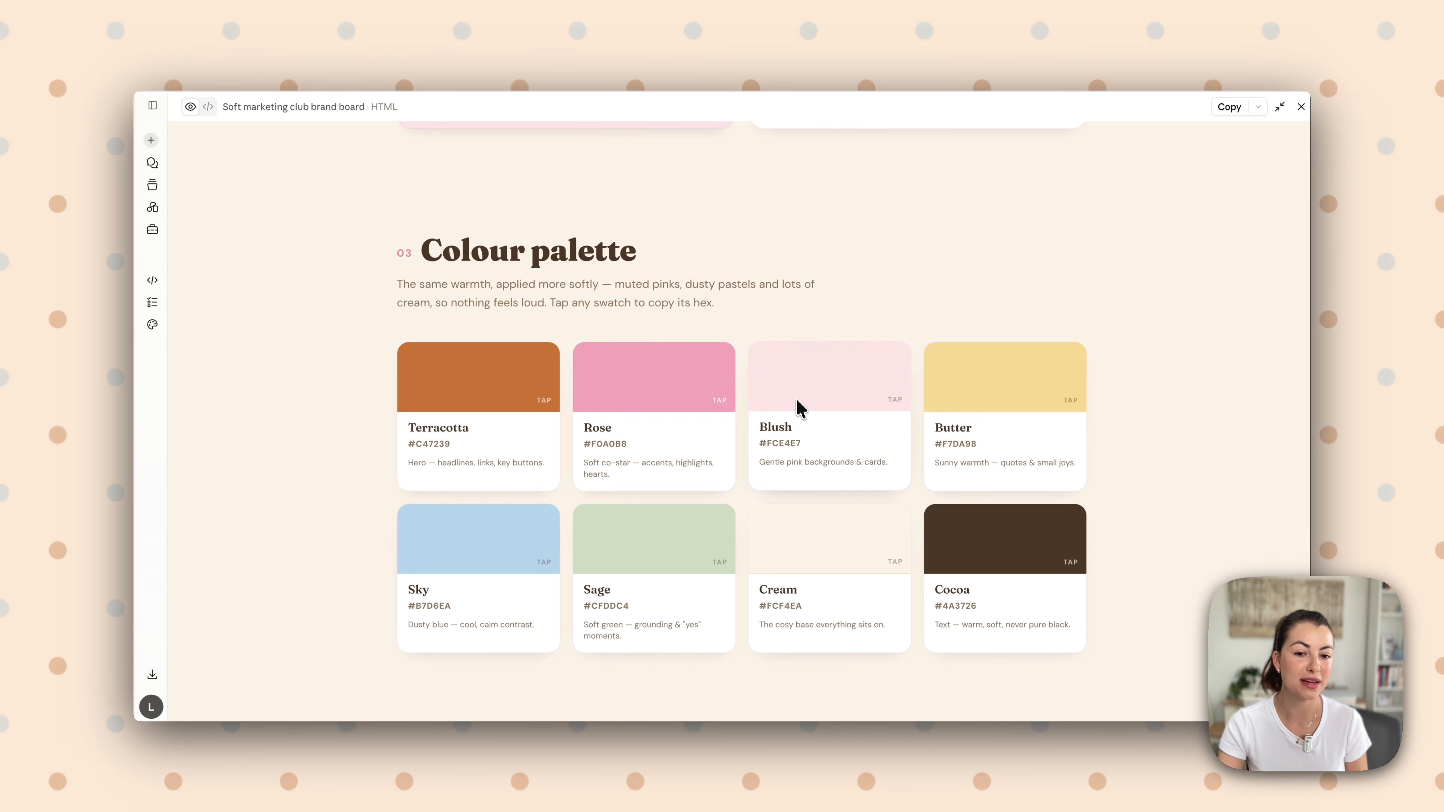
scroll(1007, 420, "down", 6)
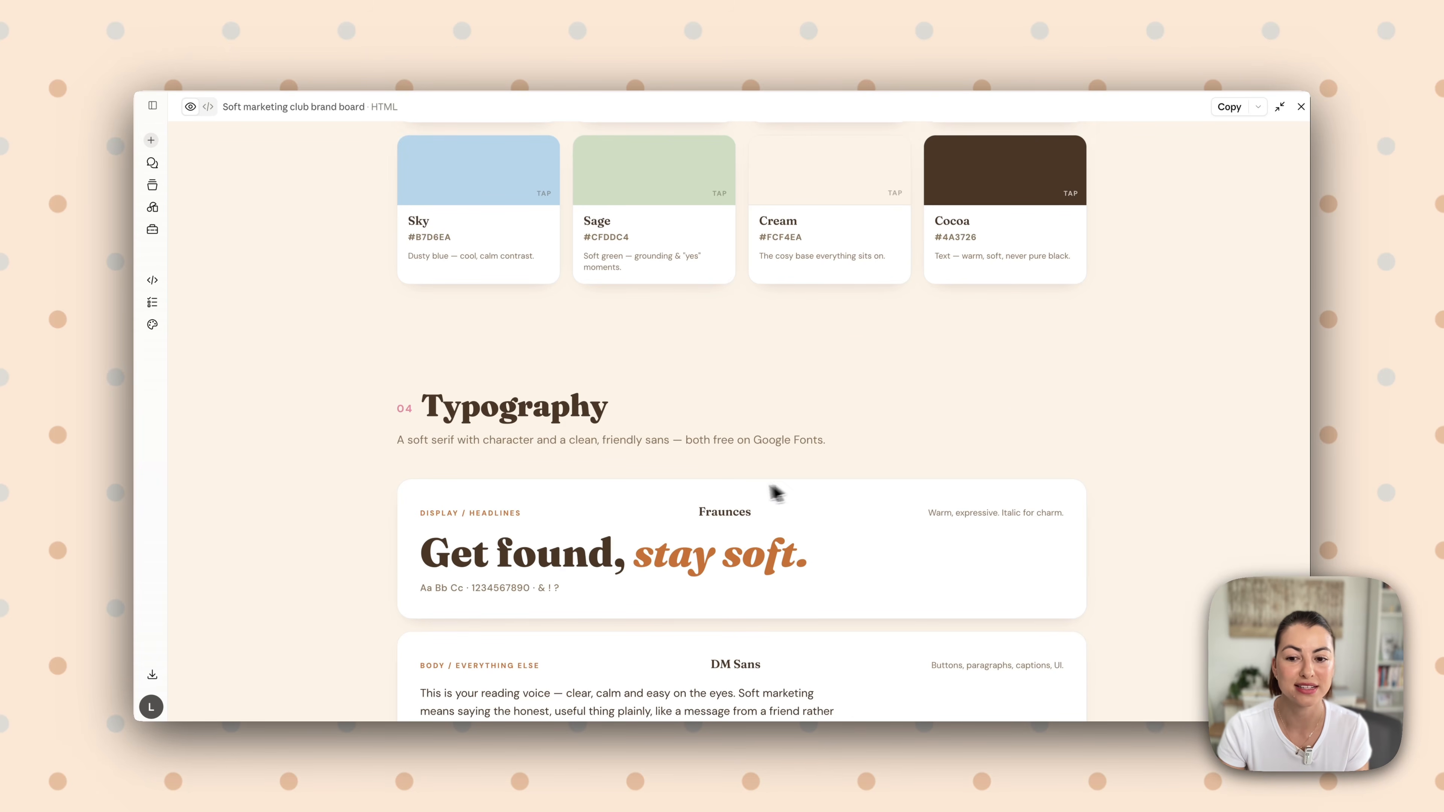
scroll(739, 492, "down", 3)
scroll(739, 494, "down", 2)
scroll(739, 495, "down", 11)
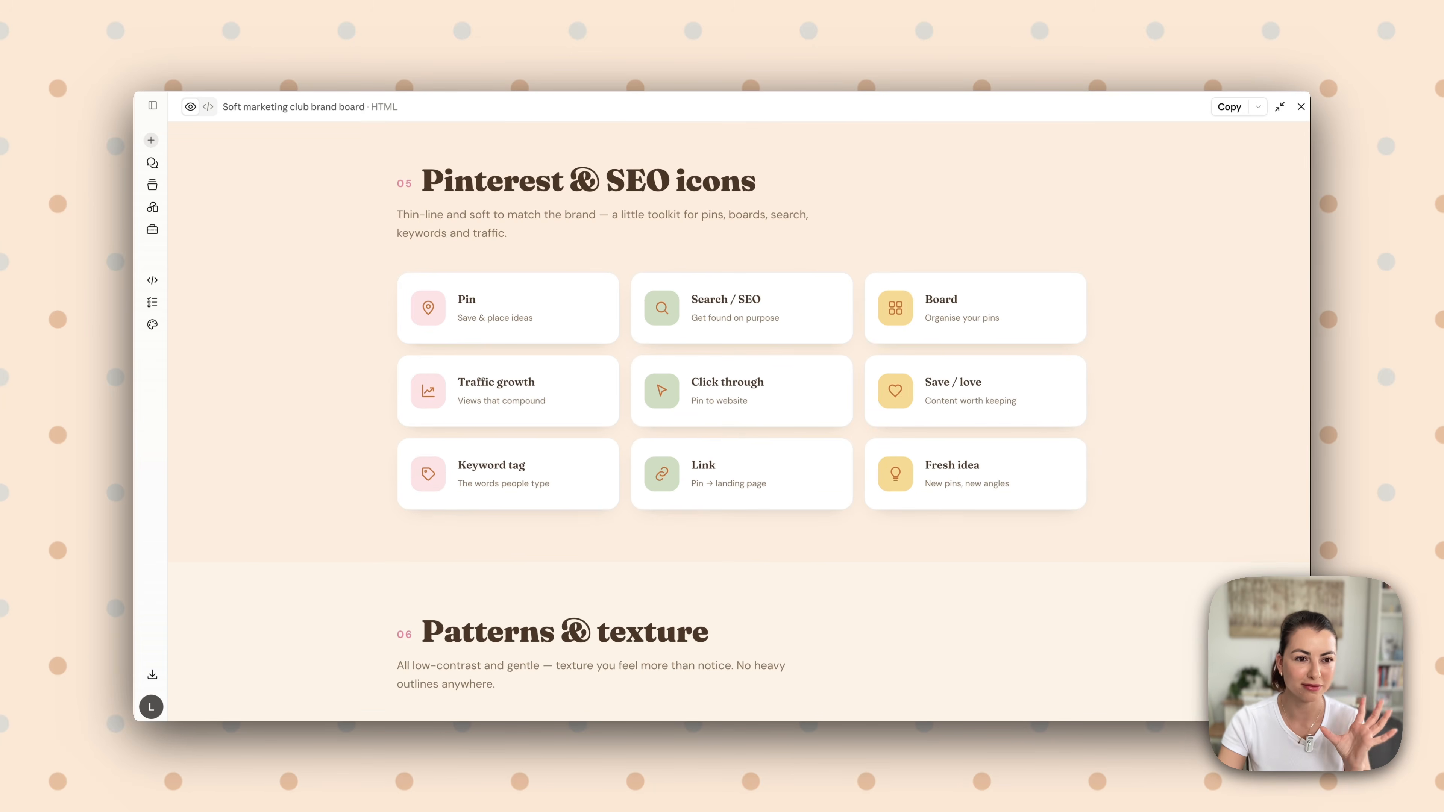
scroll(744, 494, "down", 5)
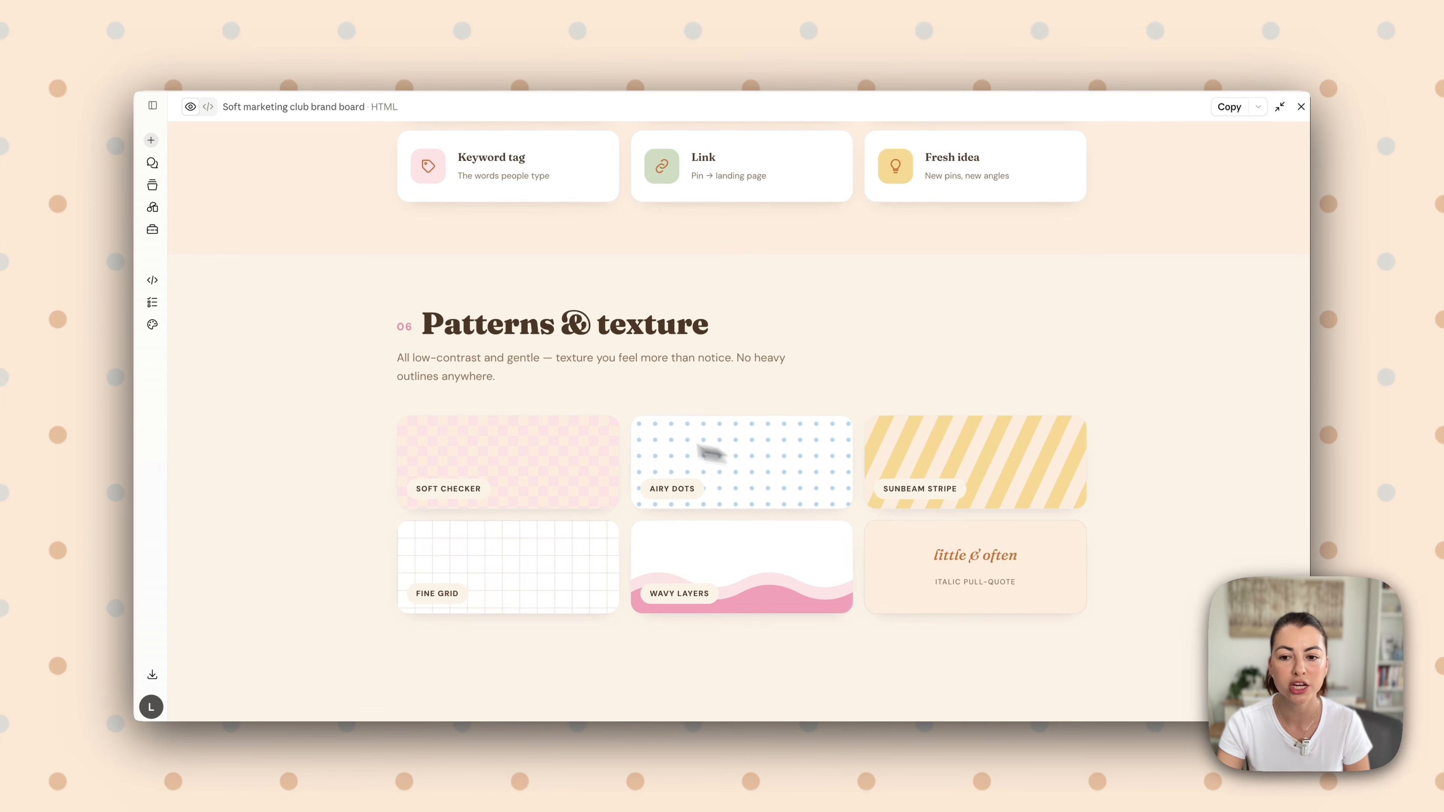
scroll(567, 532, "down", 15)
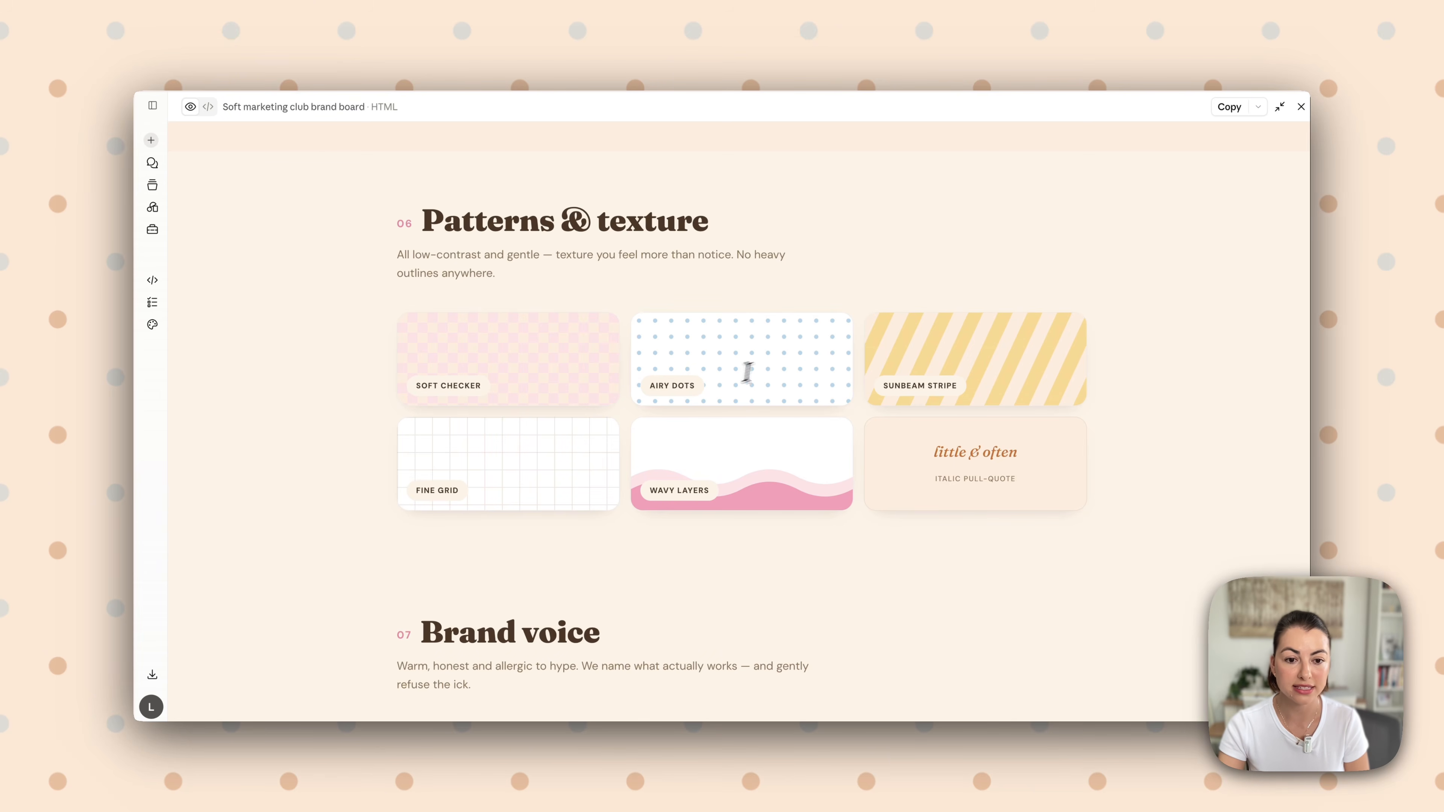
scroll(726, 431, "up", 10)
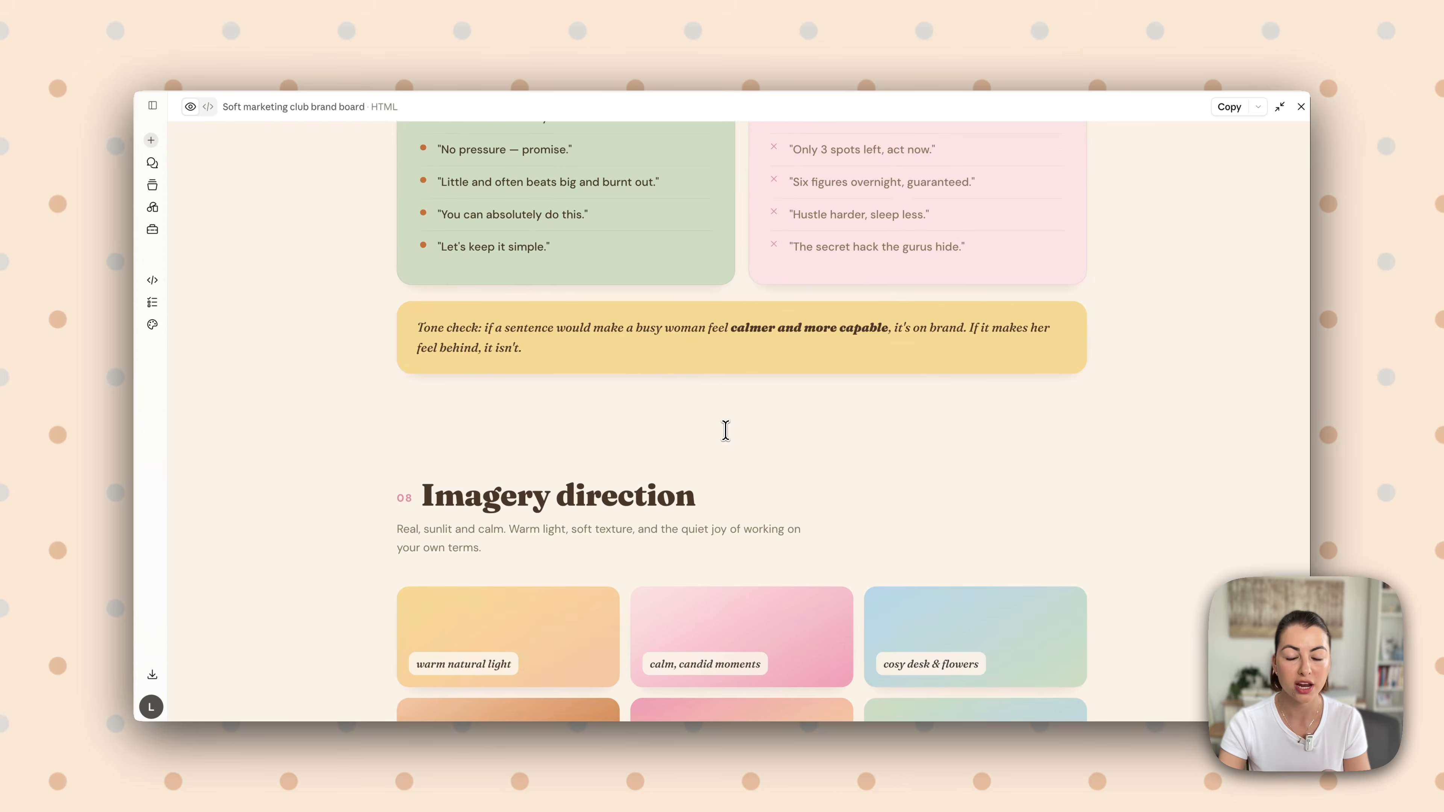
Copy the Blush colour's hex code from the brand board's colour palette
left_click(683, 423)
left_click(799, 416)
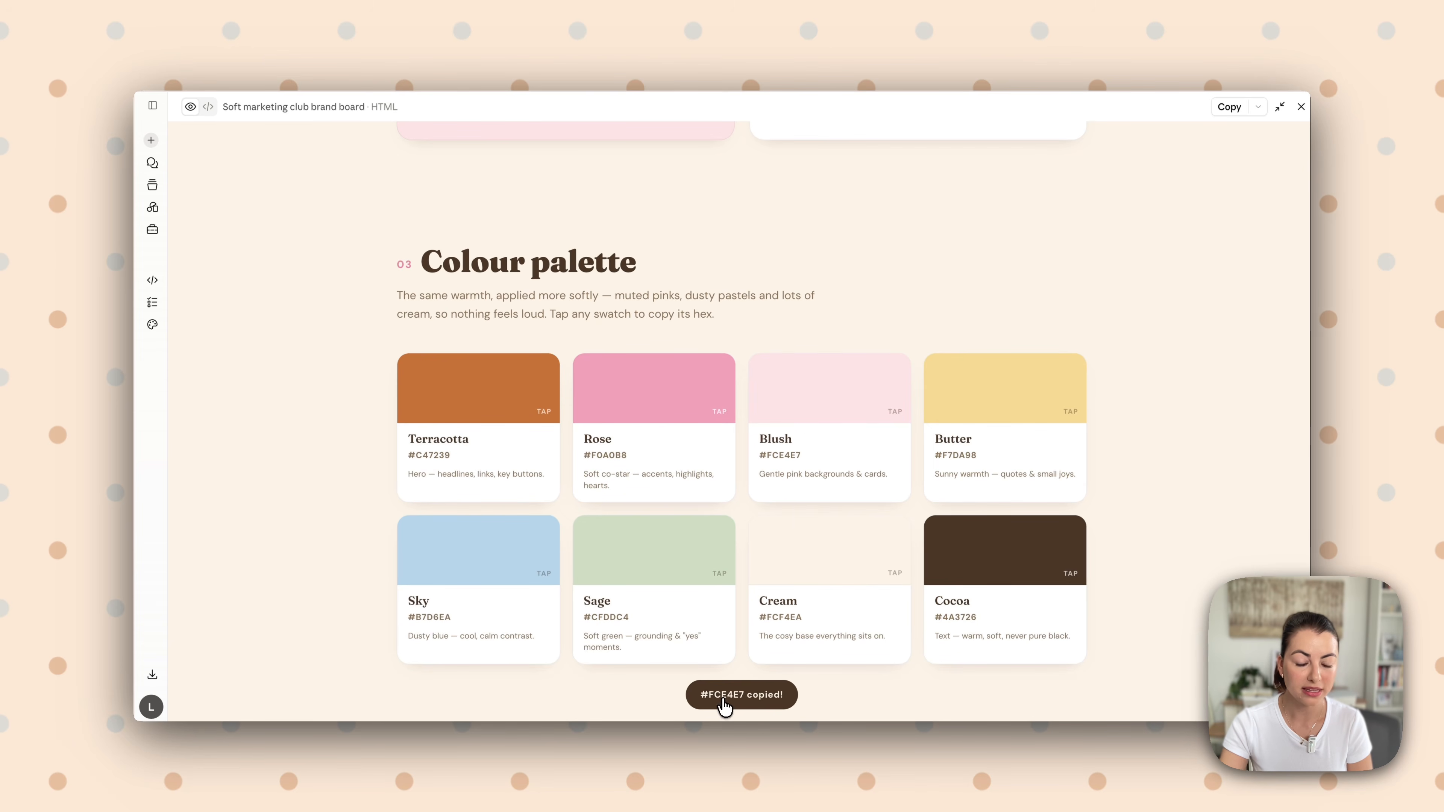
scroll(853, 615, "down", 2)
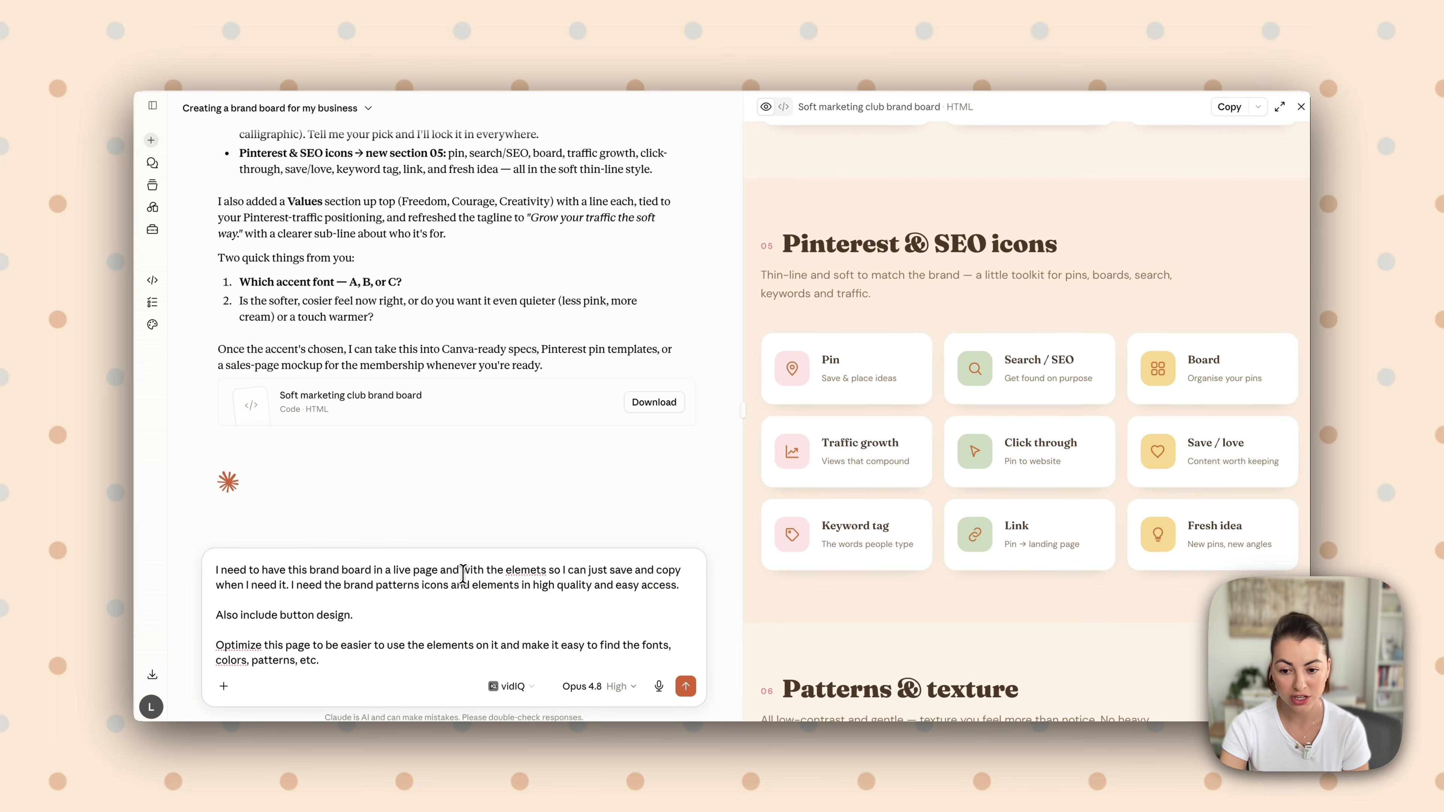
Correct the misspelled "elements" in the drafted live-page request and reread its button design and page optimization paragraphs
left_click(538, 570)
type("n")
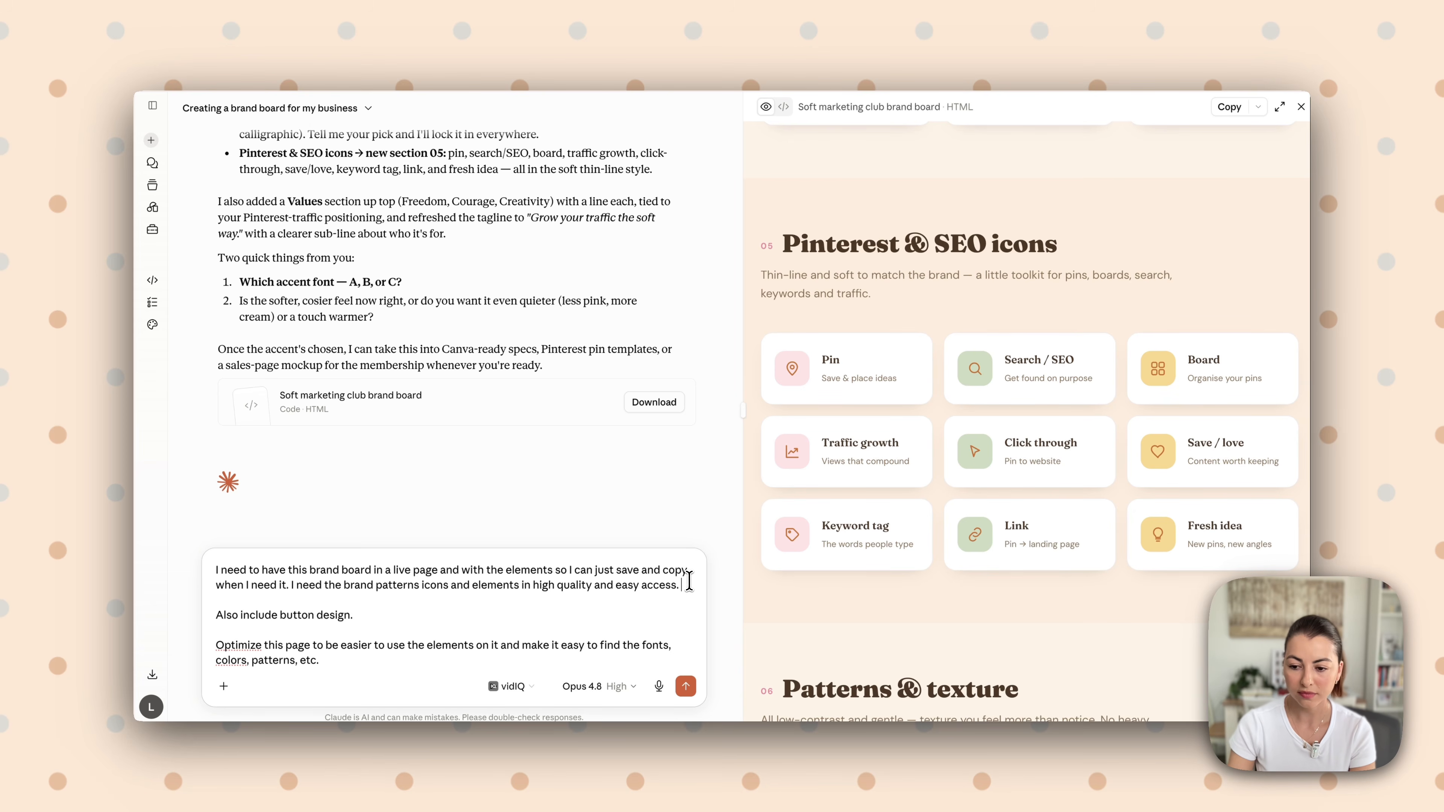
left_click_drag(256, 616, 353, 615)
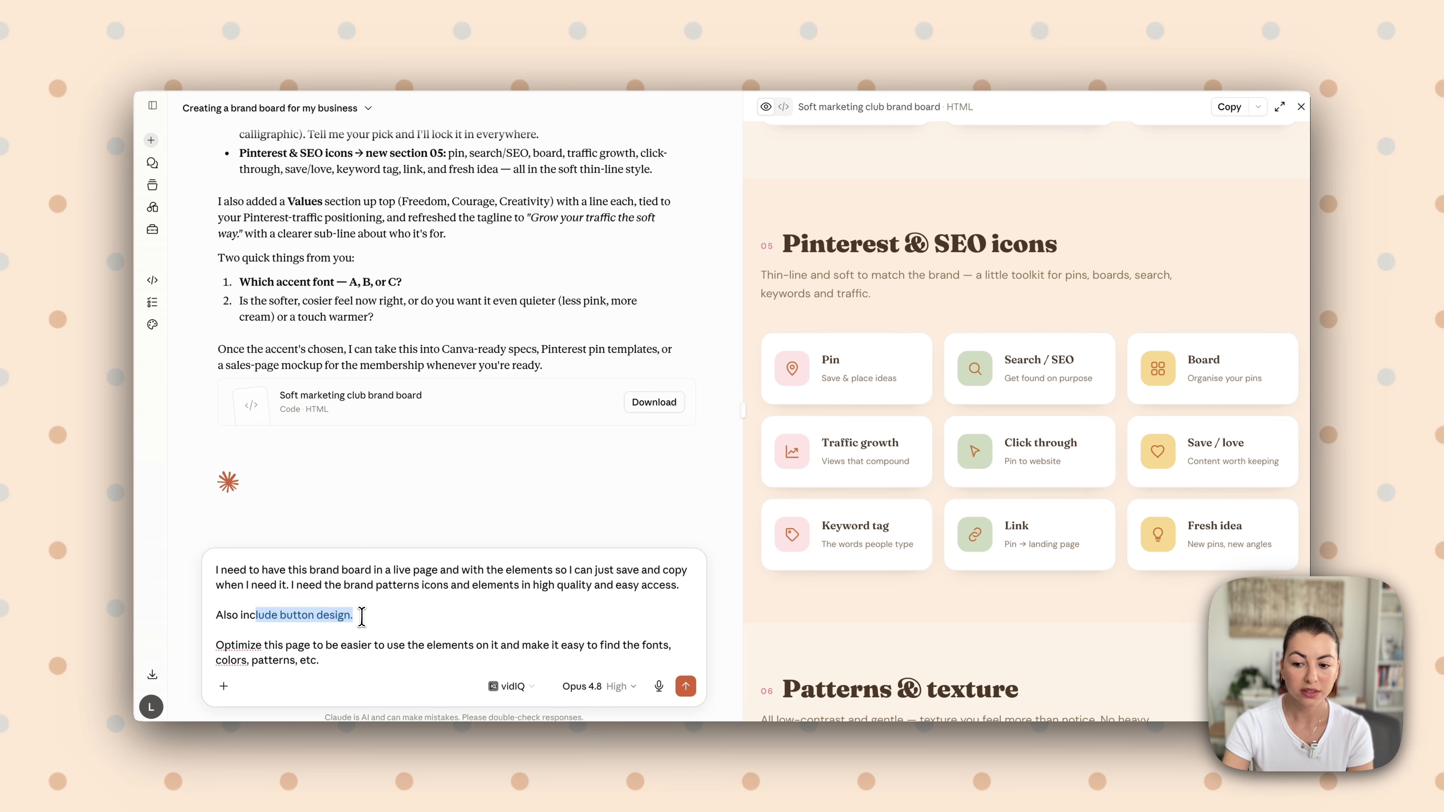
left_click(359, 617)
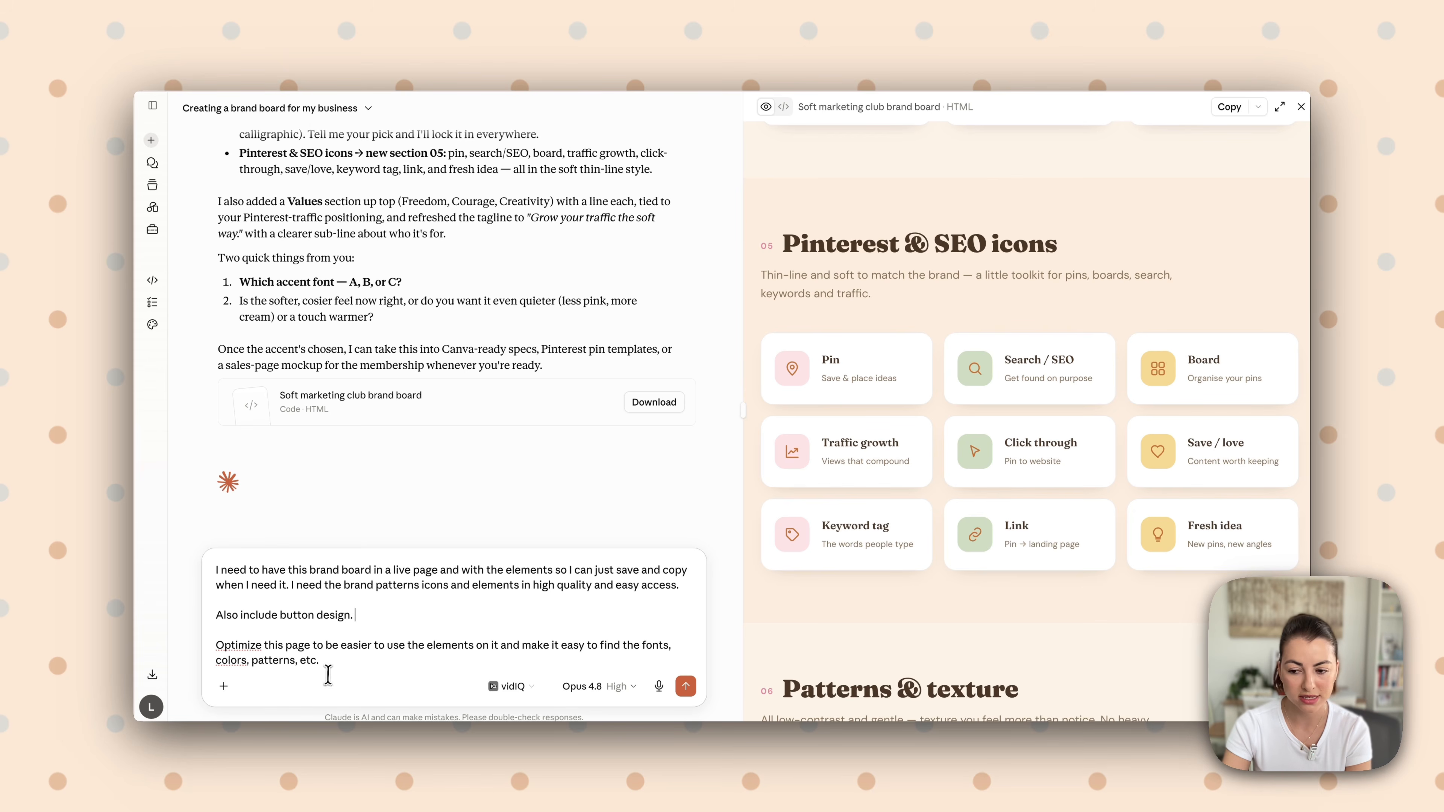
mouse_move(290, 646)
left_mouse_down()
mouse_move(479, 647)
mouse_move(321, 663)
mouse_move(655, 649)
mouse_move(295, 669)
left_mouse_up()
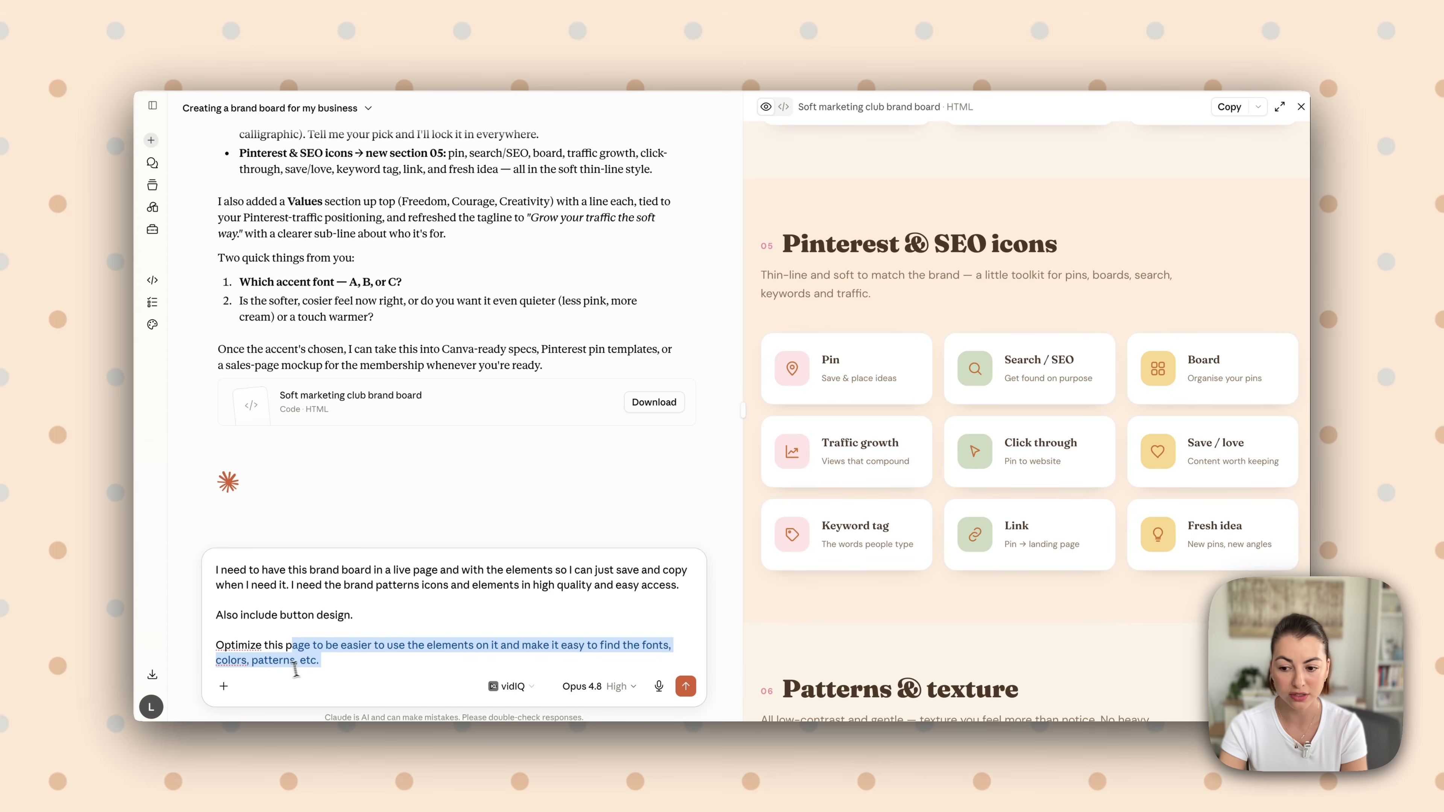
Append a request for guidance on using elements, dominant color, contrast and bold accent, made easy for non-designers, and send the message
left_click(319, 660)
type("Also ")
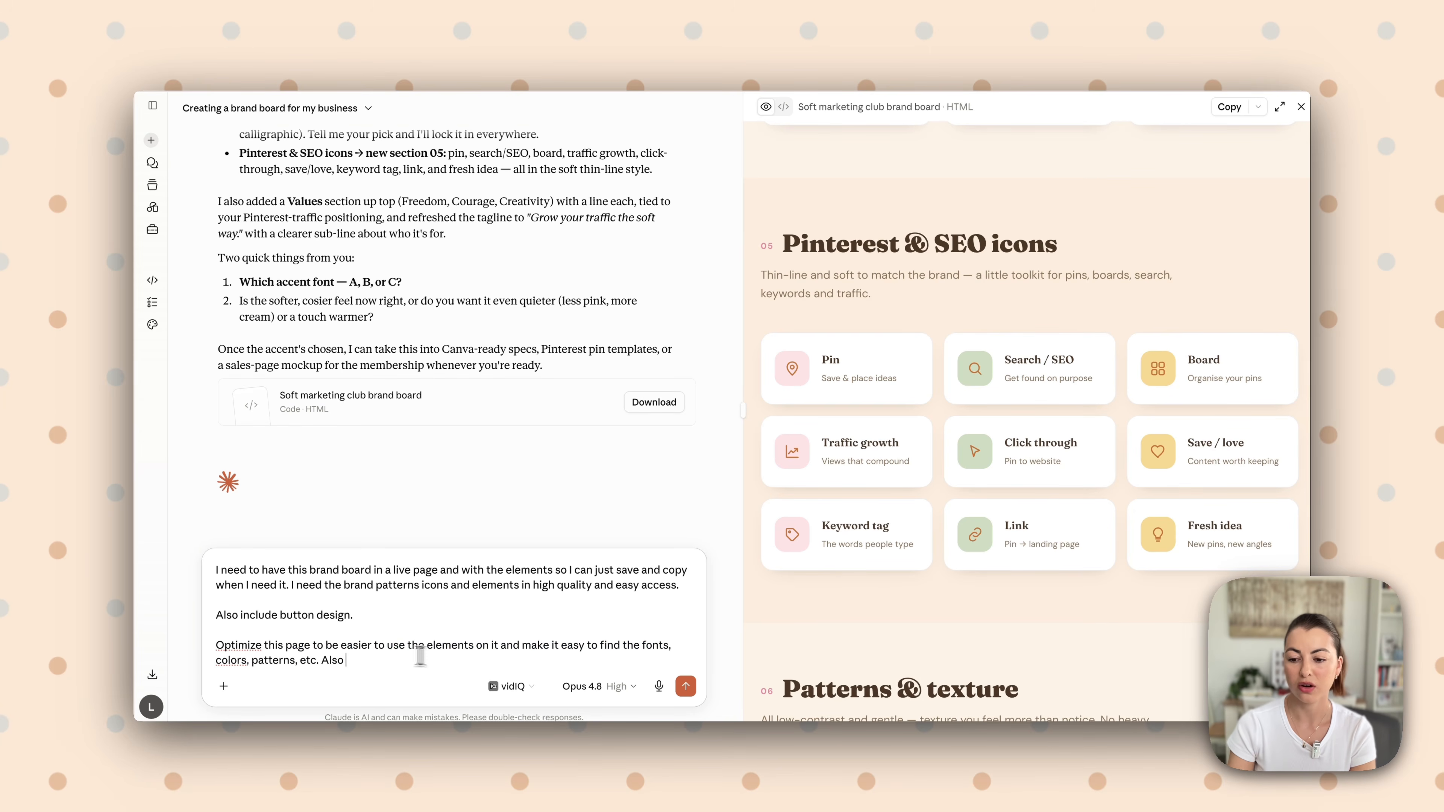
type("include some guidance on how to use the elements, dominant color,")
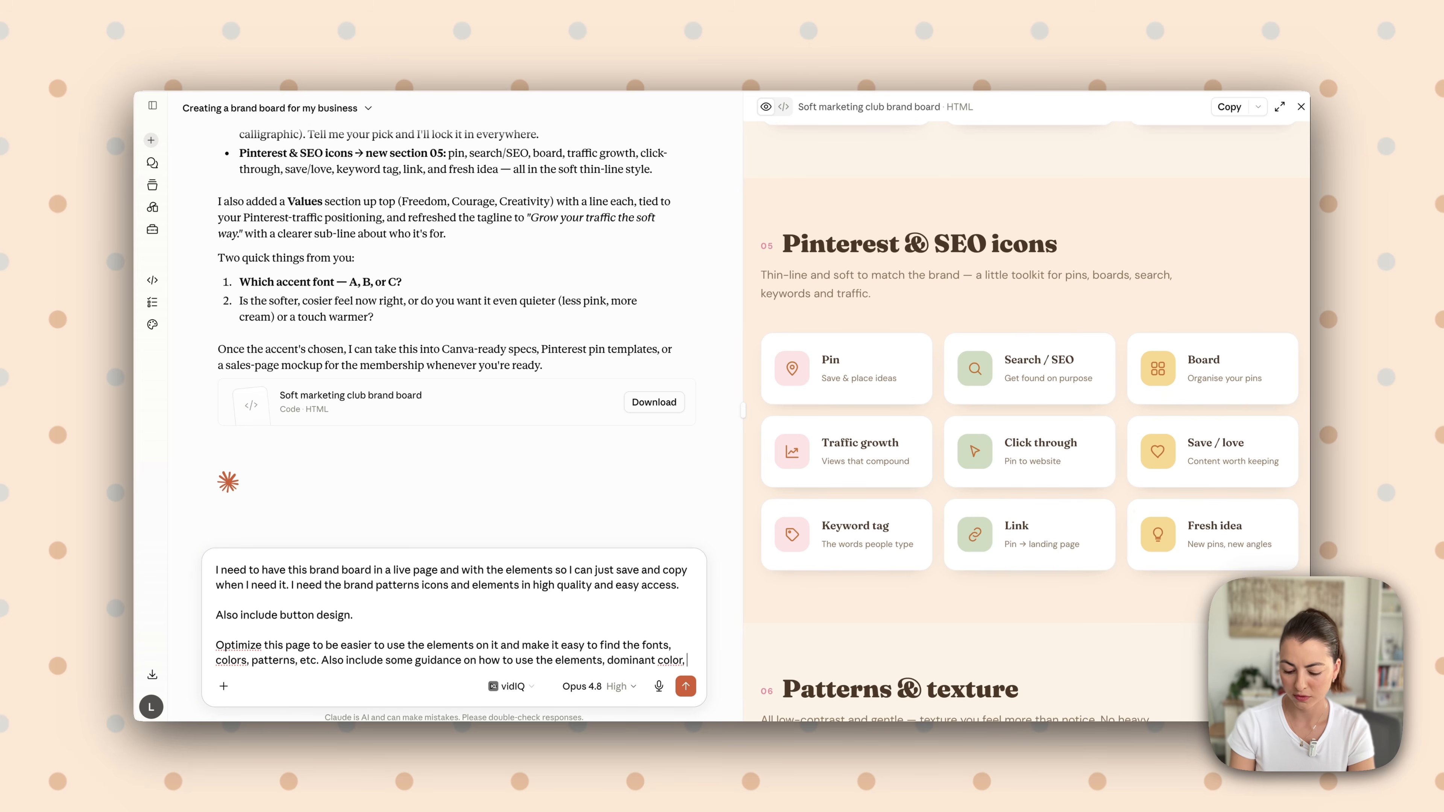
type("ontrast, bold accen")
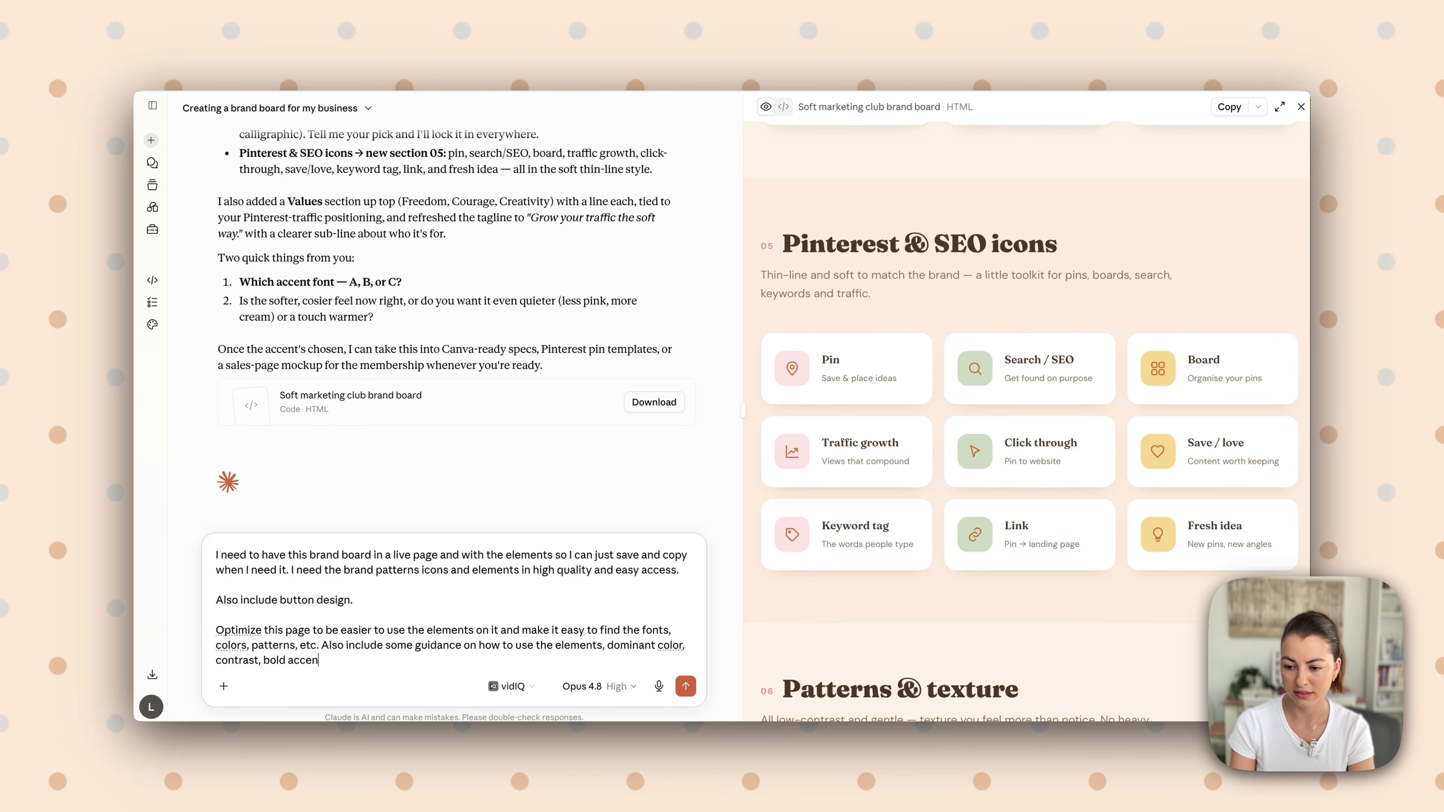
type("t, etc. Make this easy for non-designers.")
key("Return")
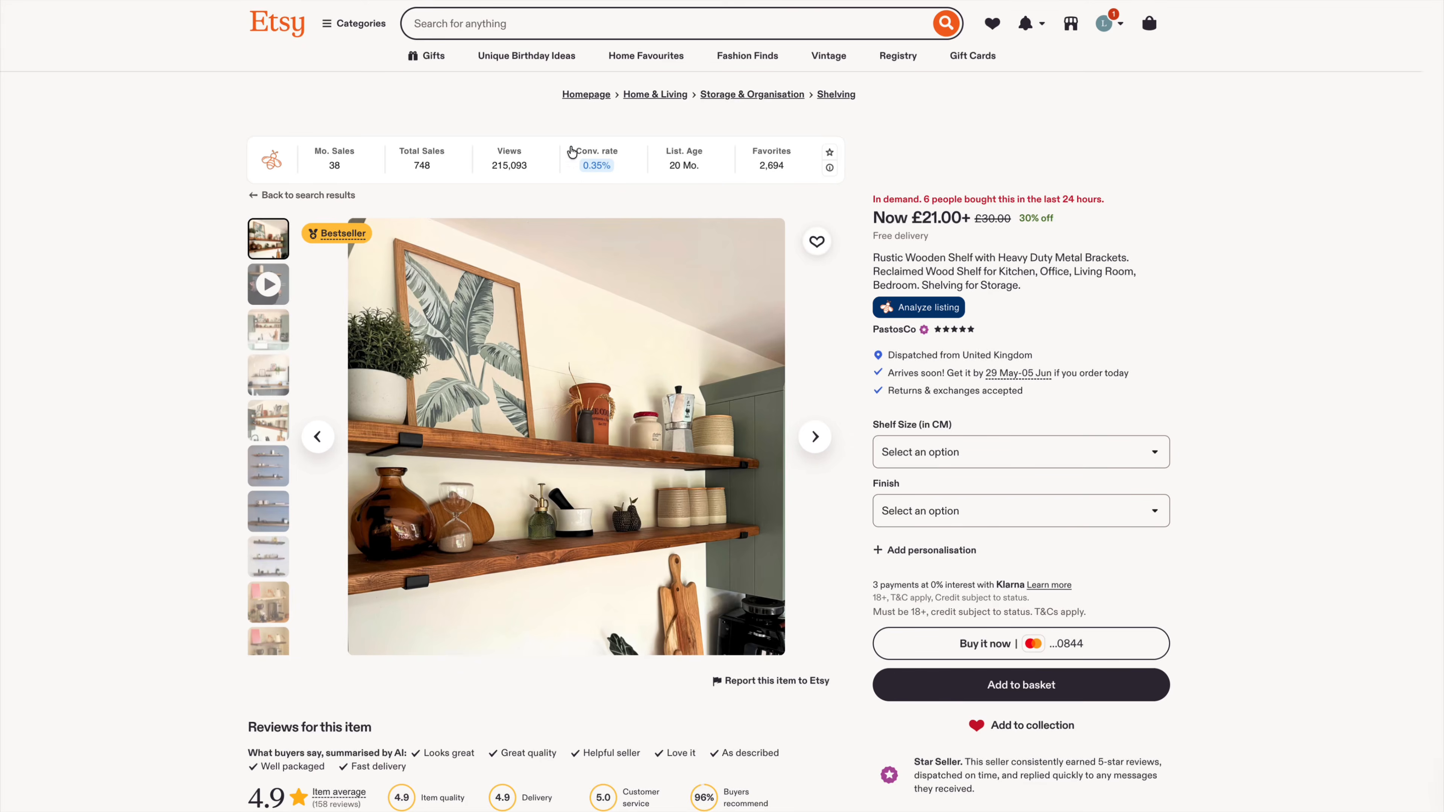
Switch to Etsy, search for the suggested term "shelf decoration" and filter the listings to bestsellers
left_click(538, 25)
type("shel")
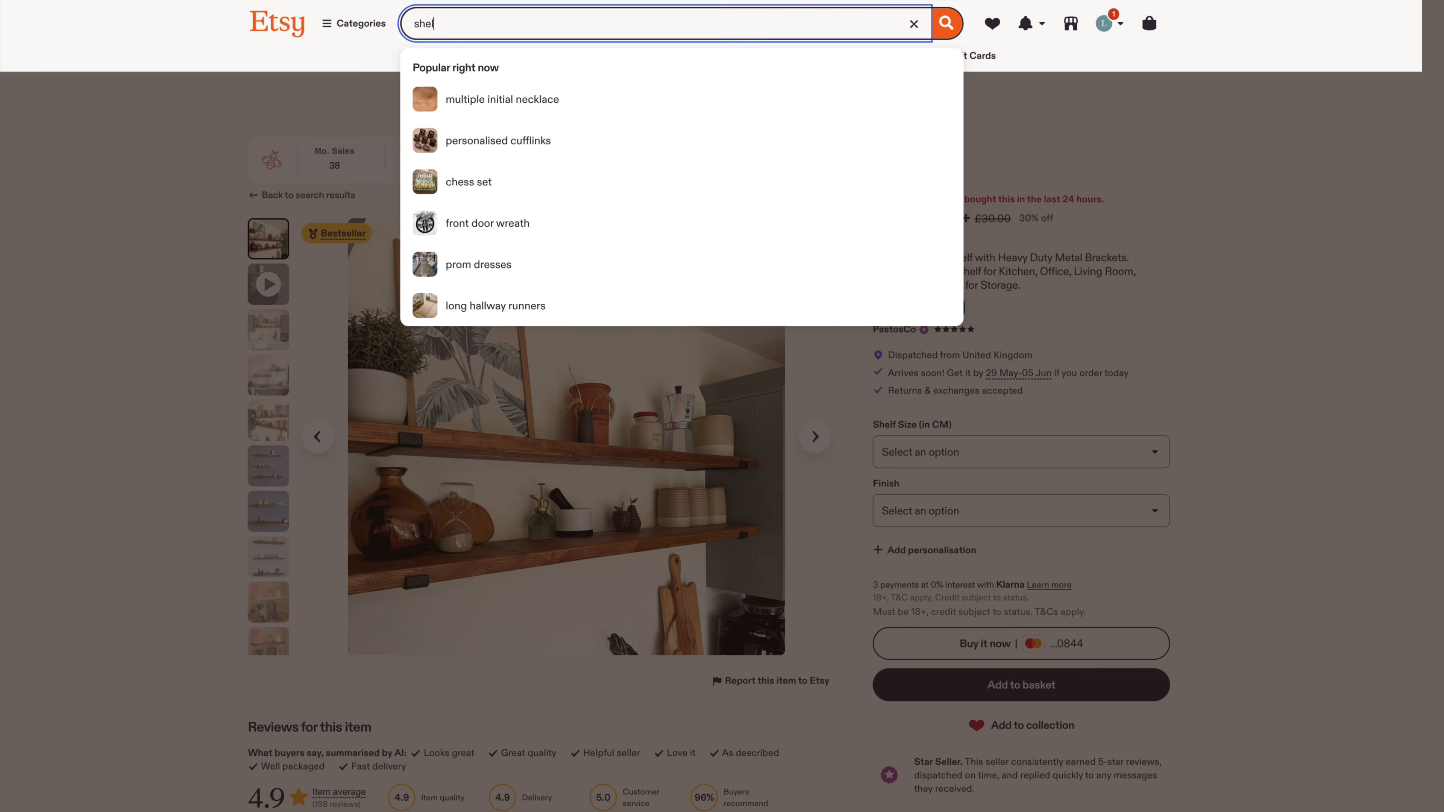
type("f deco")
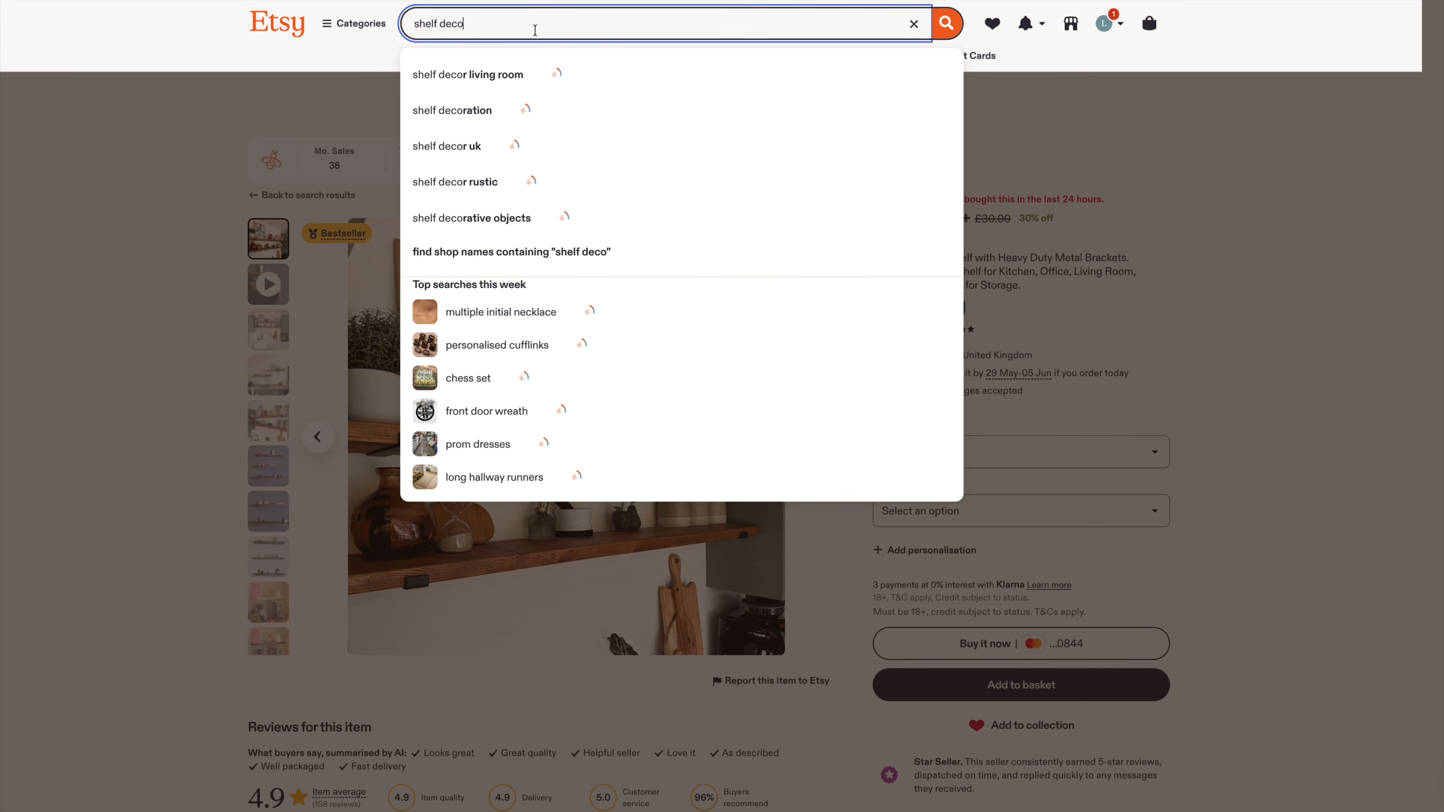
left_click(439, 107)
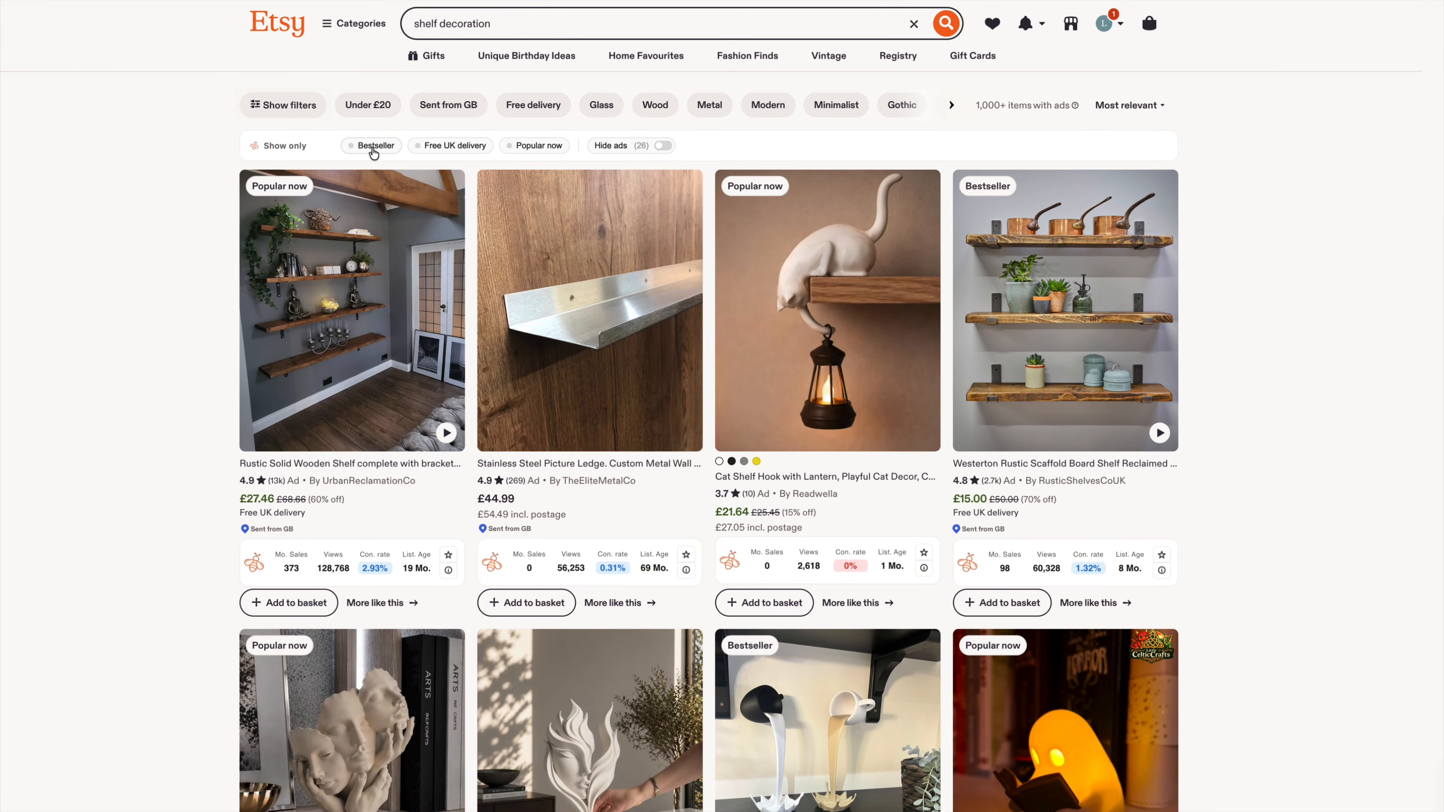
left_click(364, 149)
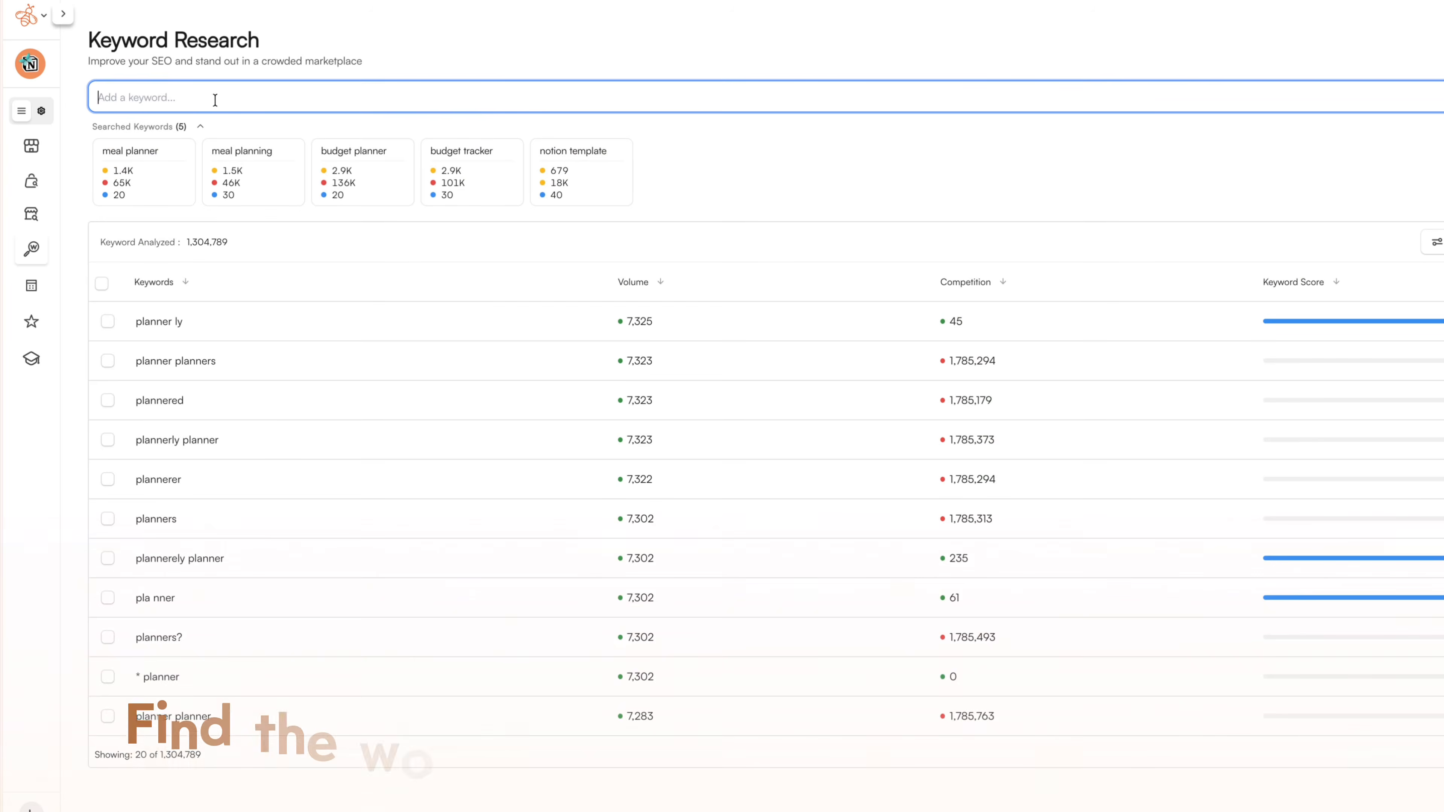
Switch to the Keyword Research tool and look up the keywords "meal planner" and "budget planner"
type("meal planner")
key("Return")
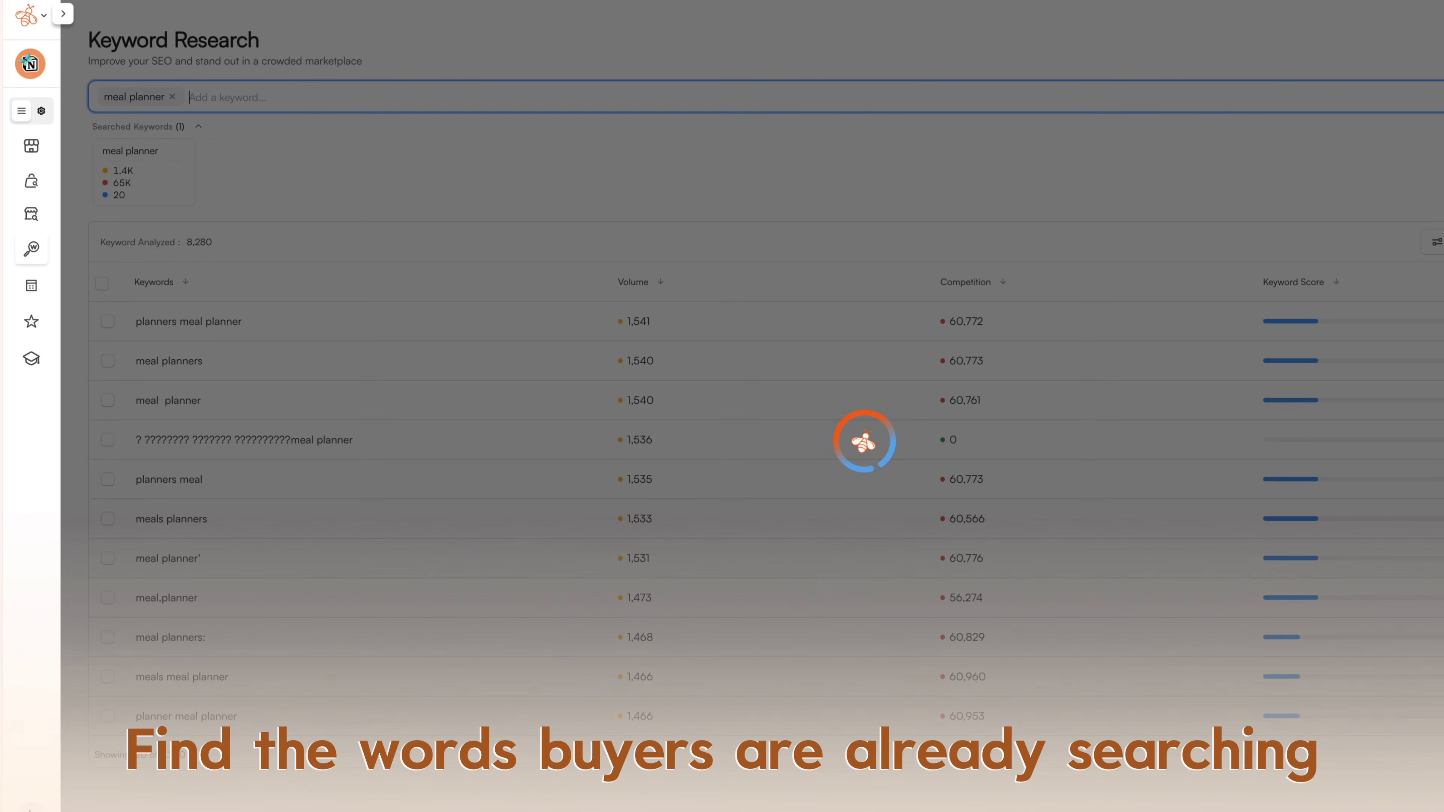
type("budget planner")
key("Return")
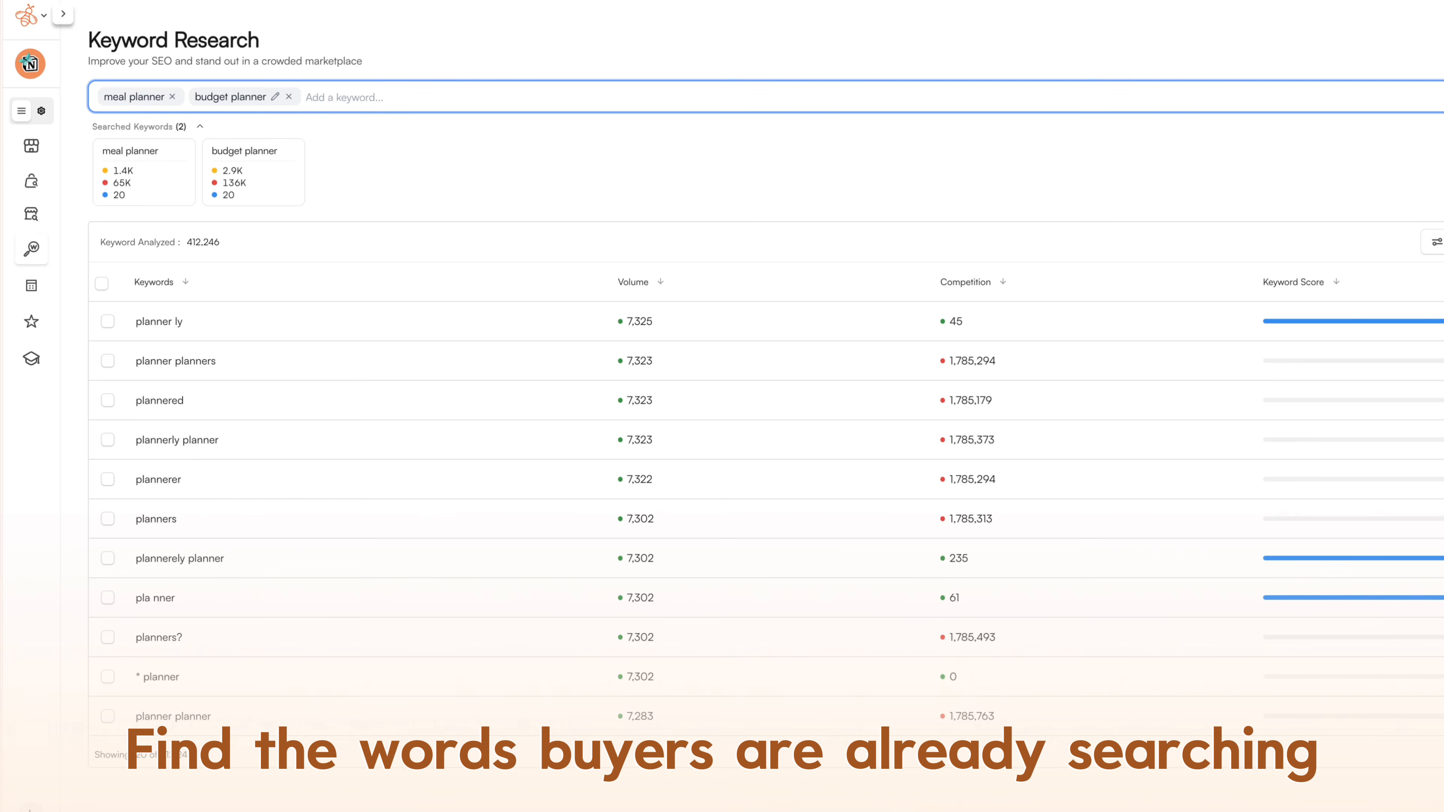
Add "finance tracker" and "meal planning" to the keywords being researched
type("finance tracke")
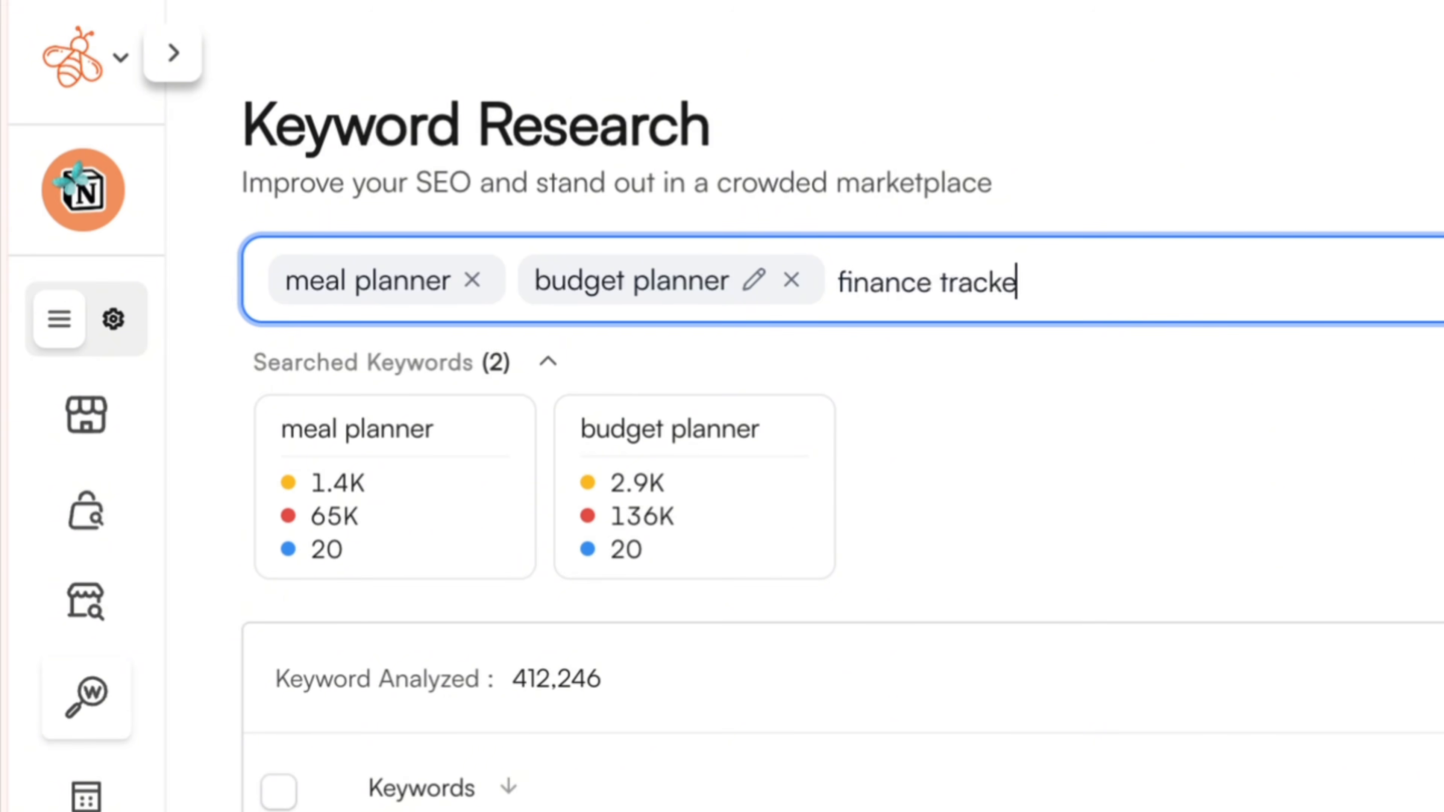
type("r")
key("Return")
type("meal pal")
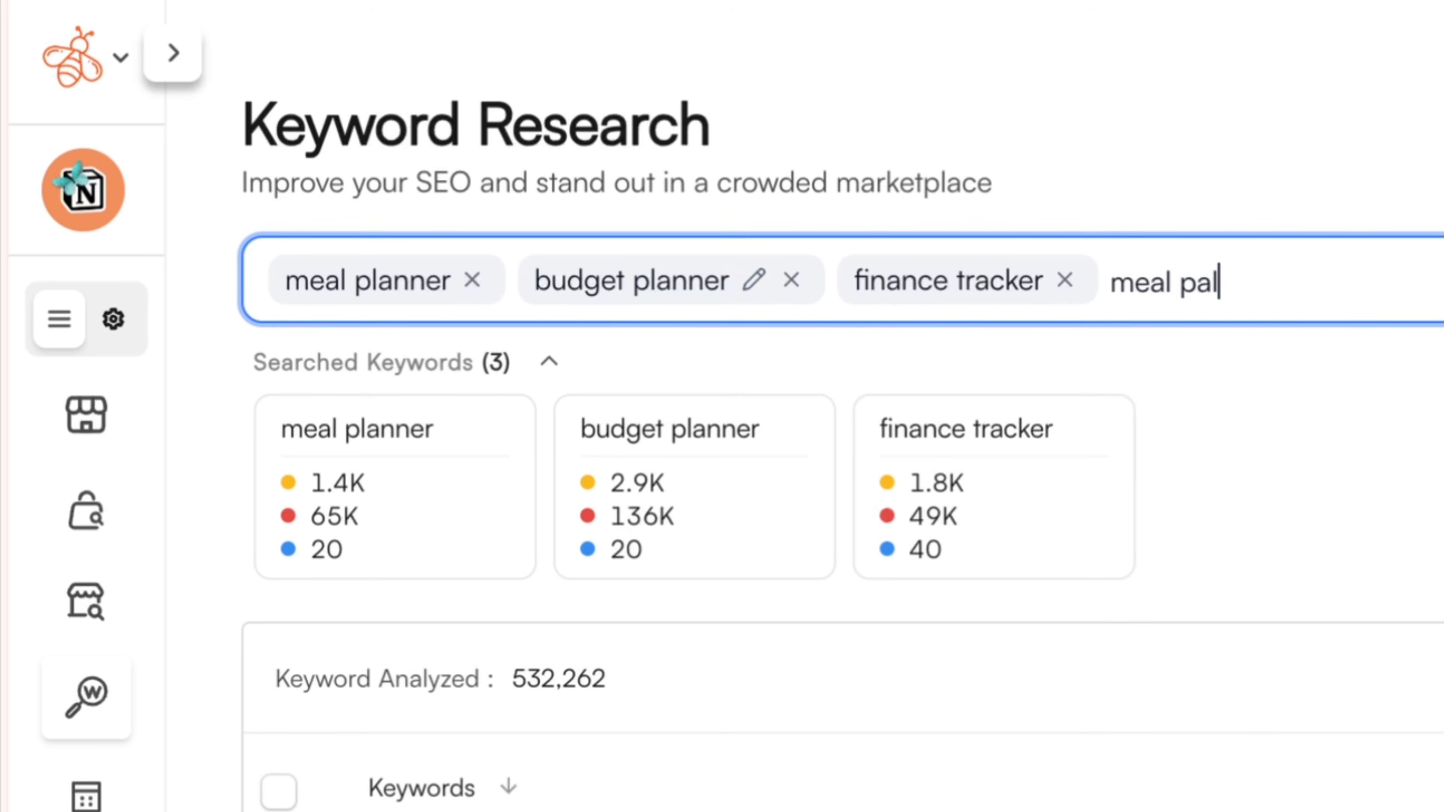
key("BackSpace")
key("BackSpace")
type("lanning")
key("Return")
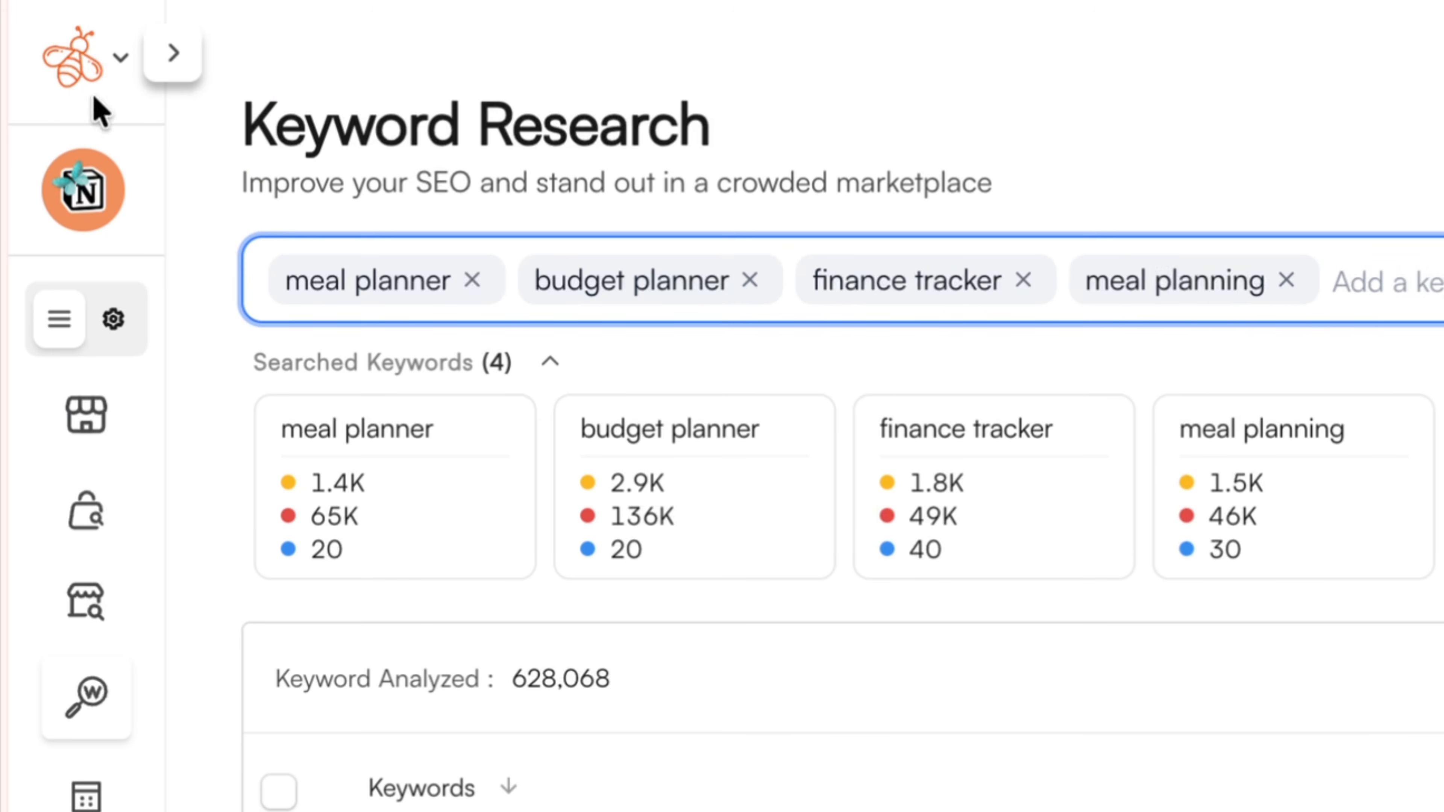
Switch back to Claude and examine the new brand kit's colours, buttons, icons and marks, patterns and how-to-use guide for non-designers
left_click(1274, 519)
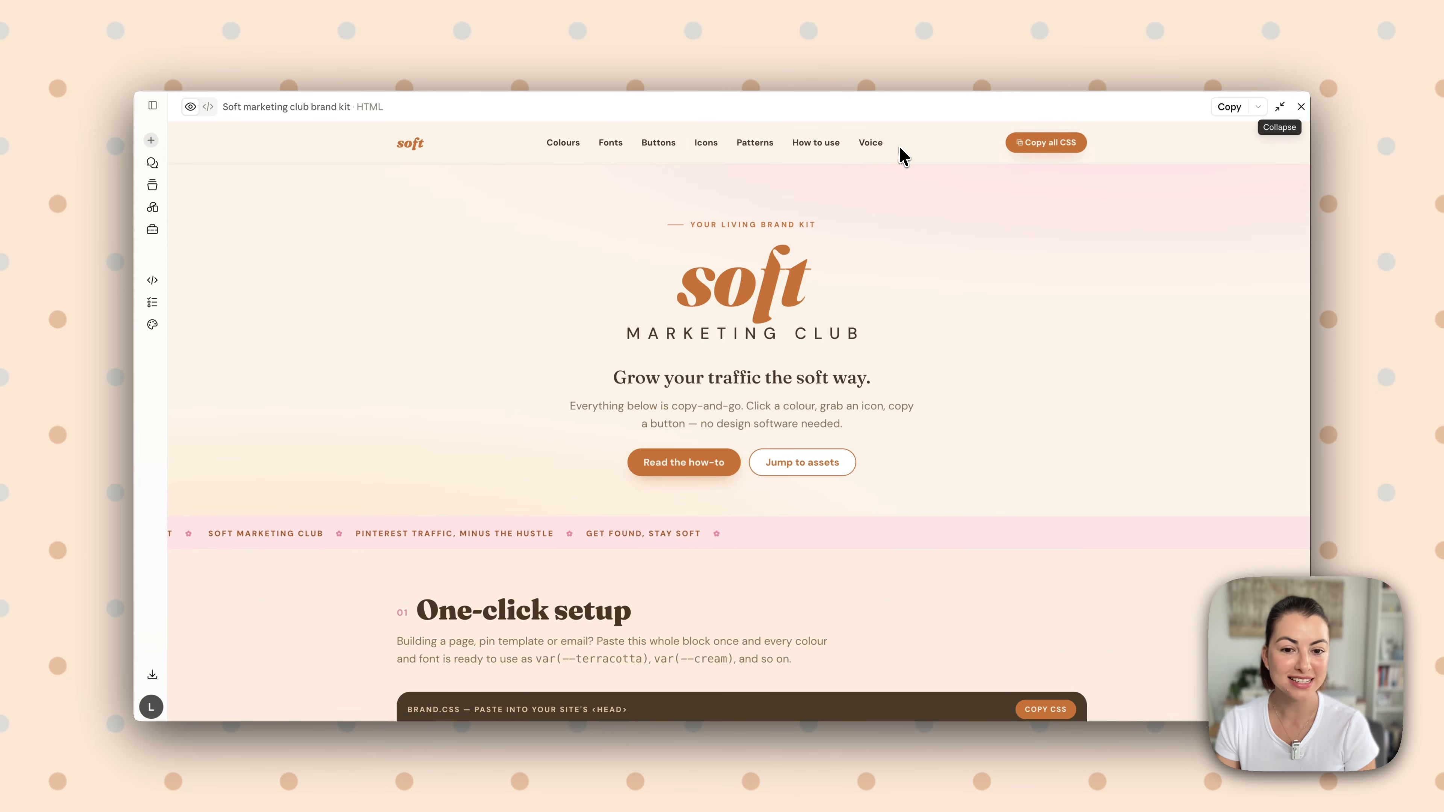
scroll(877, 484, "down", 10)
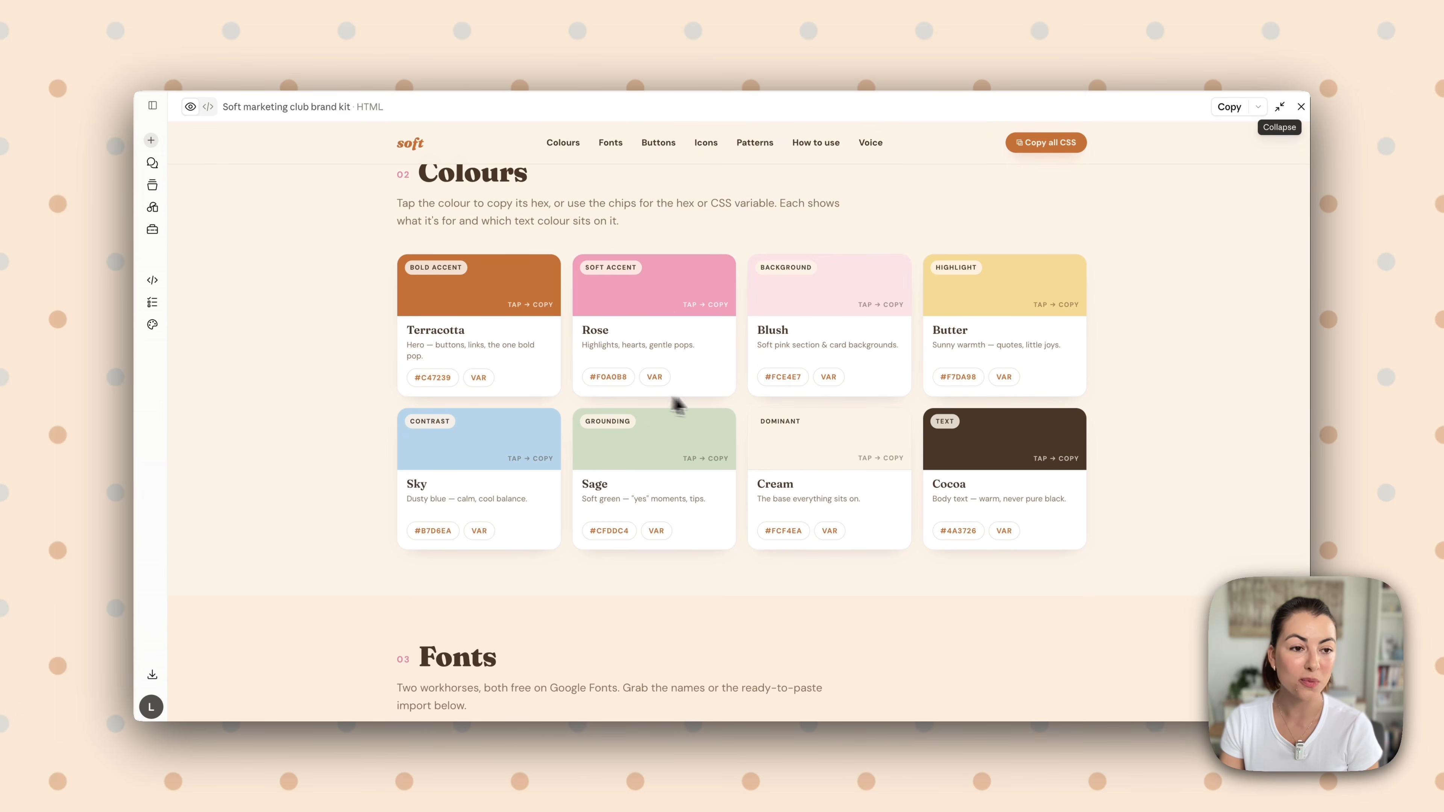
scroll(716, 405, "down", 15)
scroll(706, 421, "down", 3)
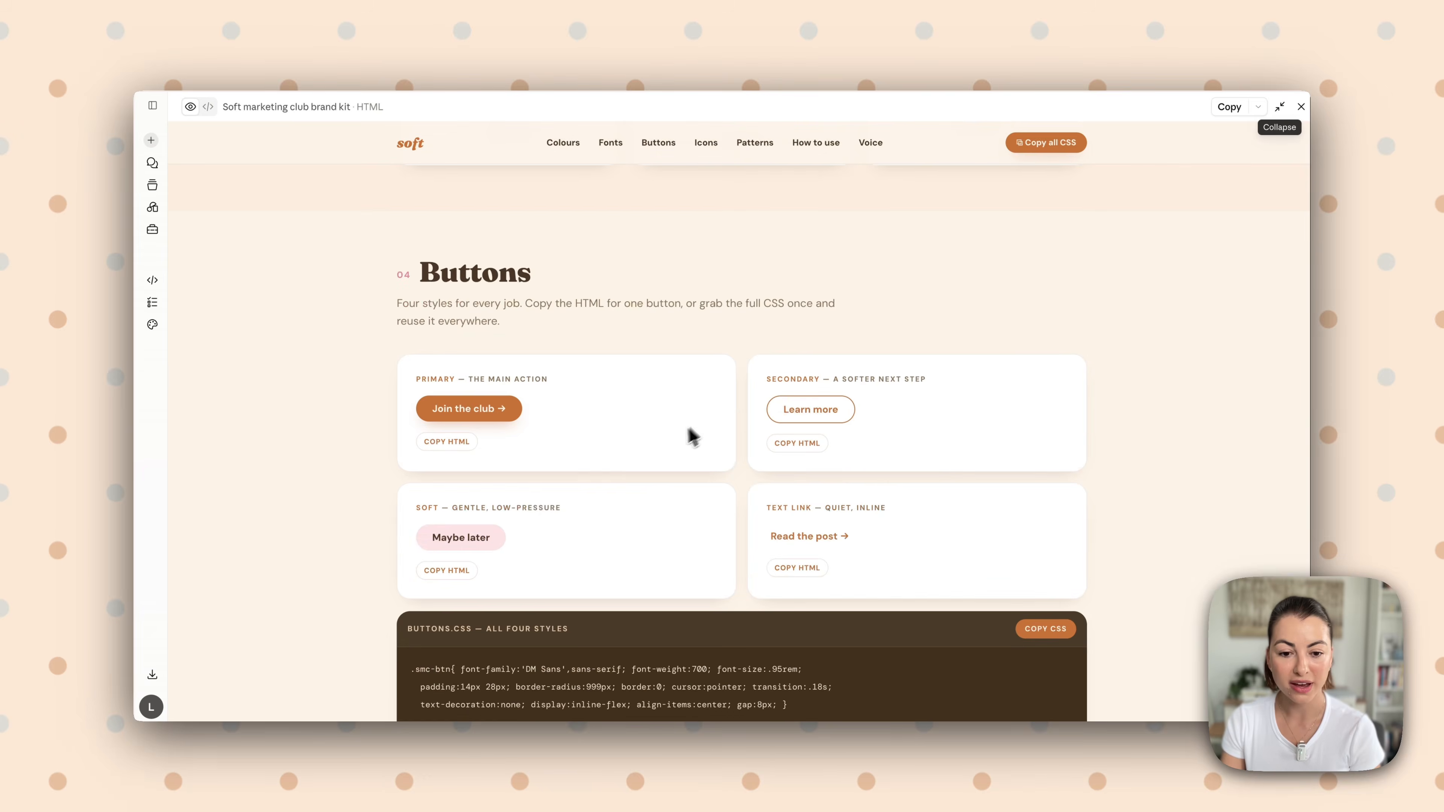
scroll(806, 426, "down", 5)
scroll(765, 448, "down", 15)
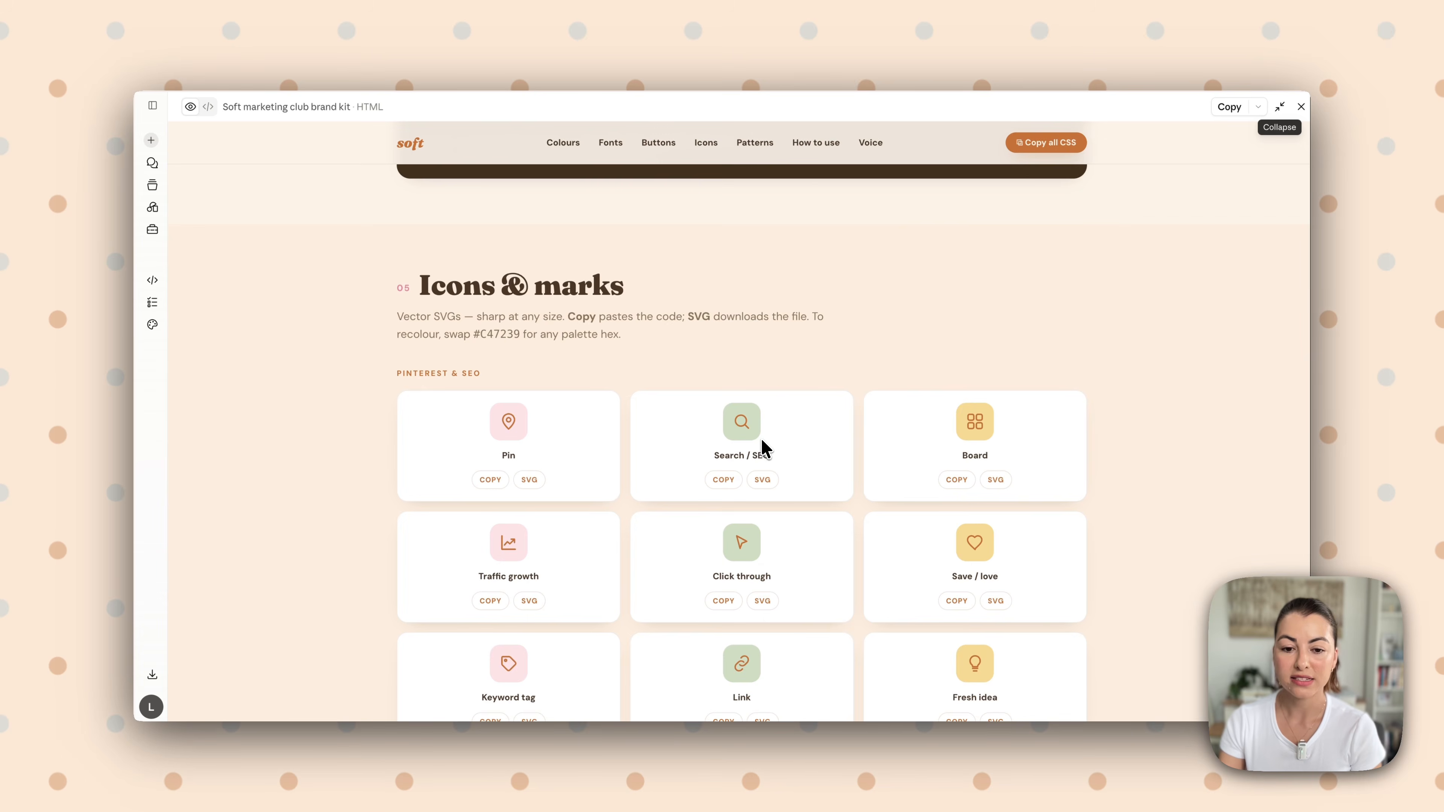
scroll(735, 471, "up", 7)
scroll(699, 461, "up", 2)
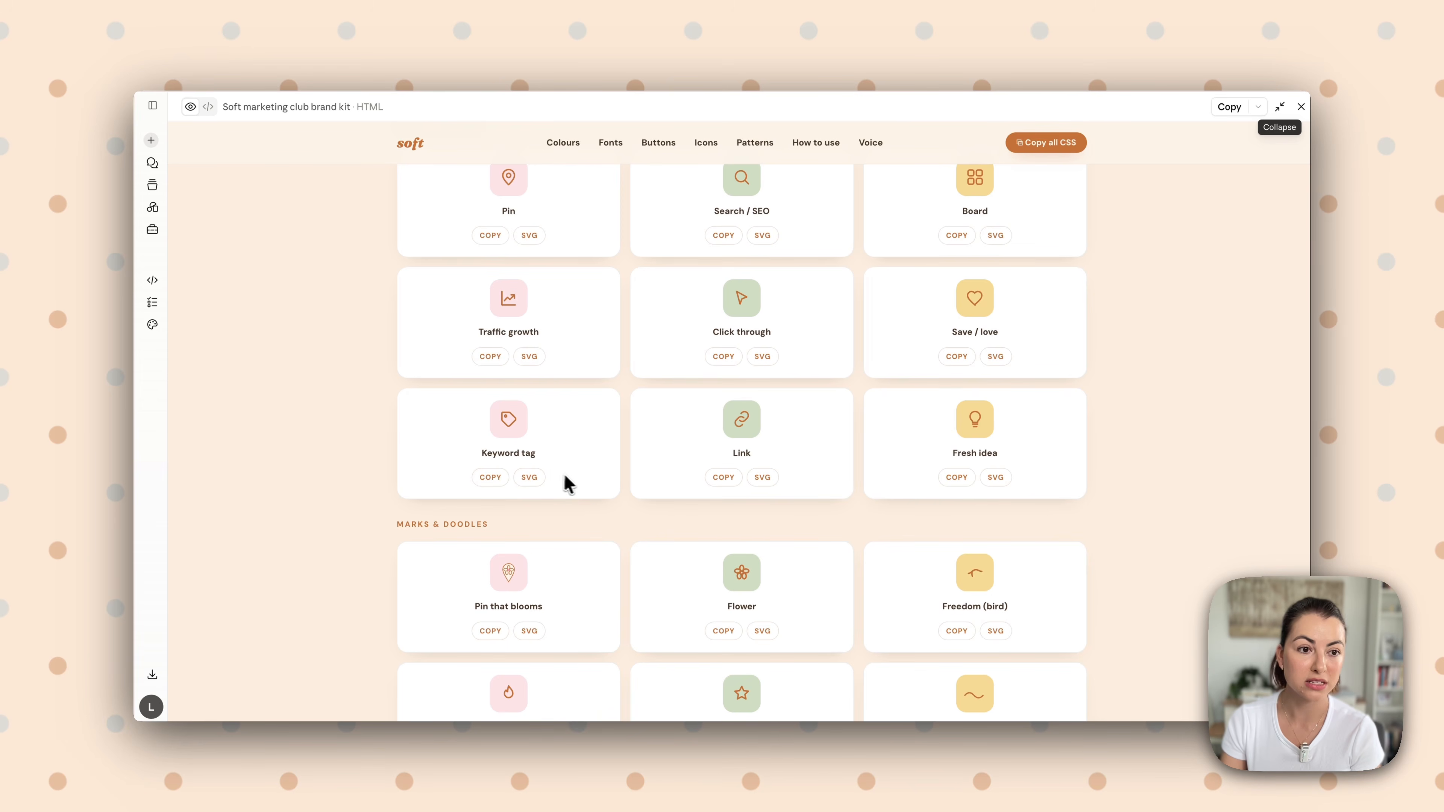
scroll(557, 496, "down", 15)
scroll(556, 444, "up", 4)
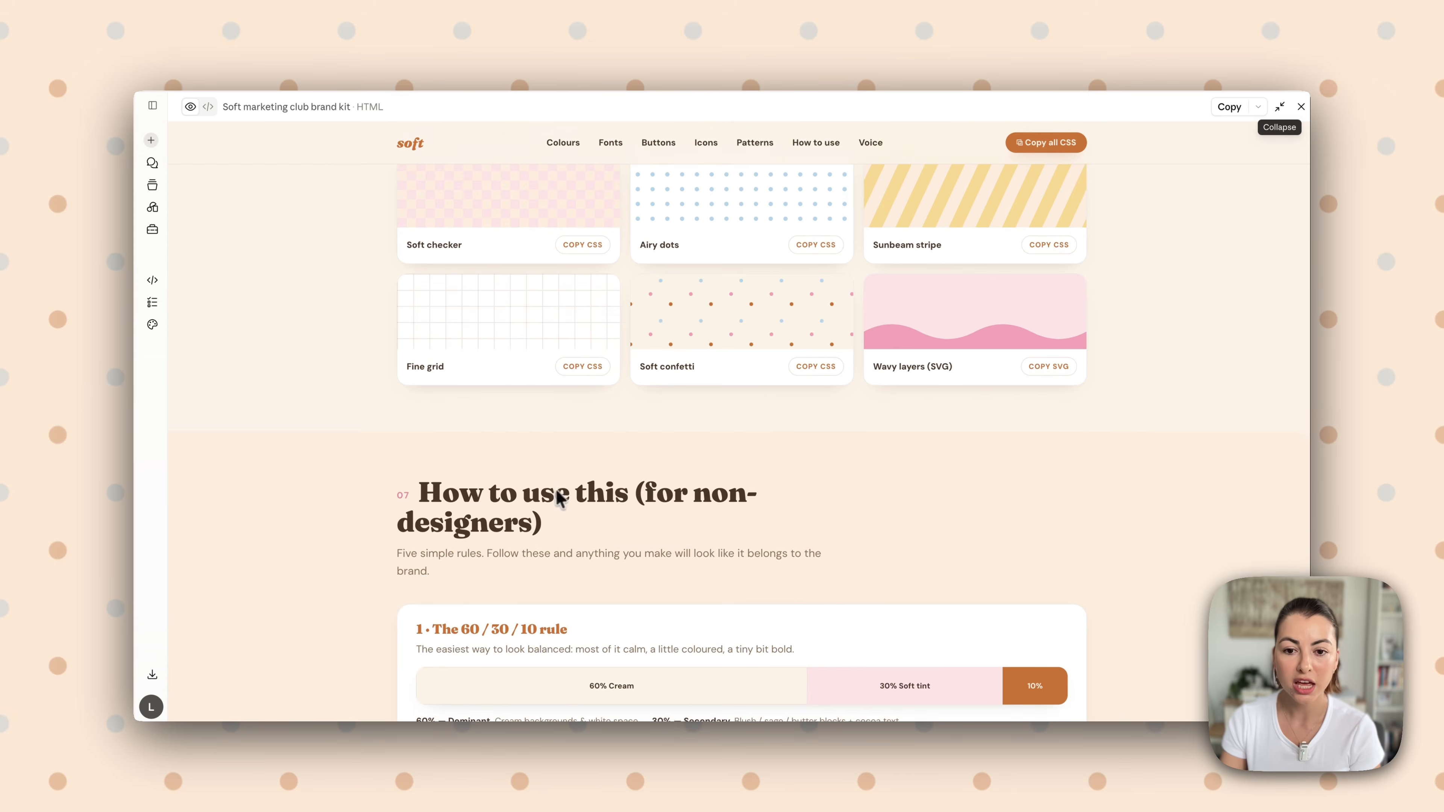
scroll(834, 482, "down", 15)
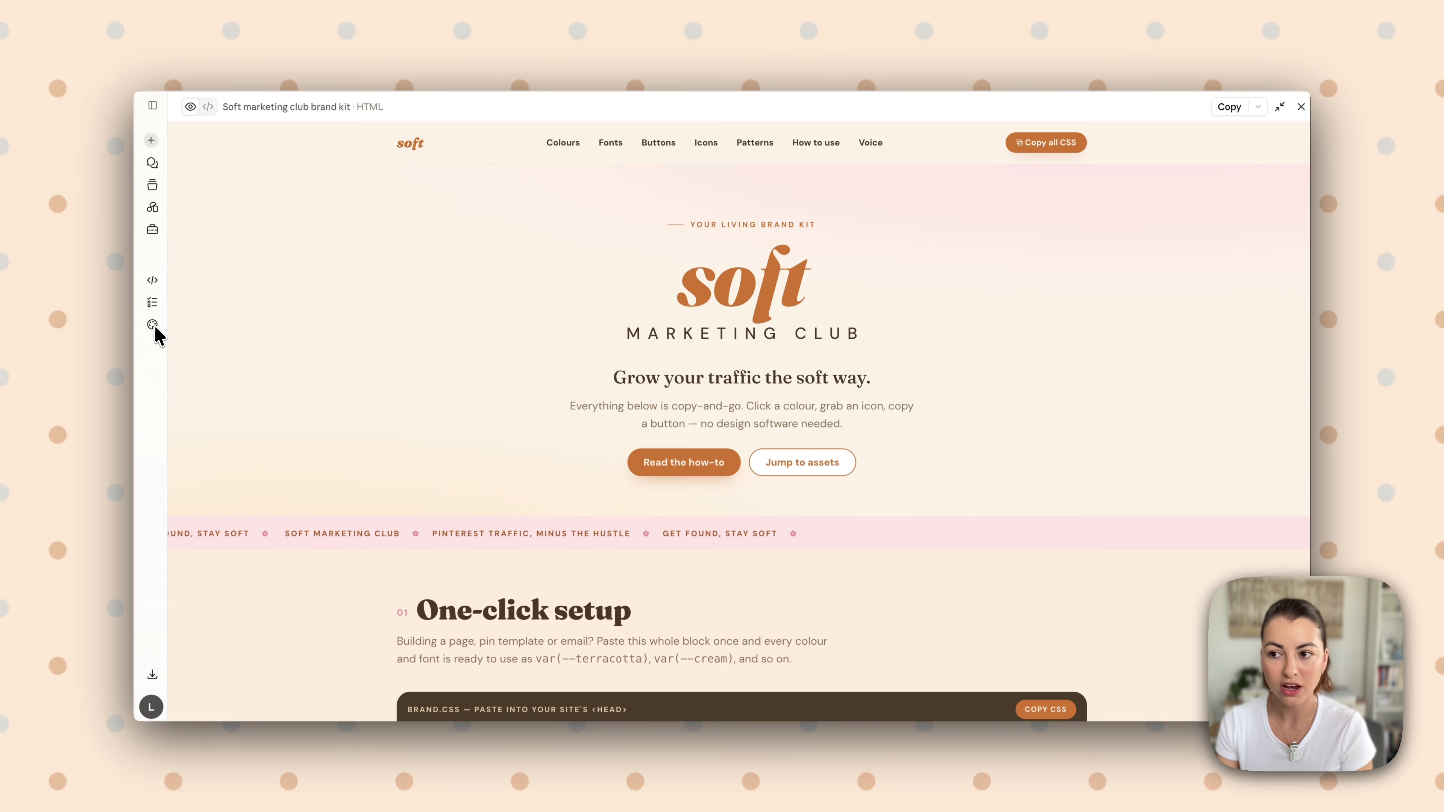
Switch to Claude Design and start creating a new design system named "Soft Marketing Club"
left_click(146, 122)
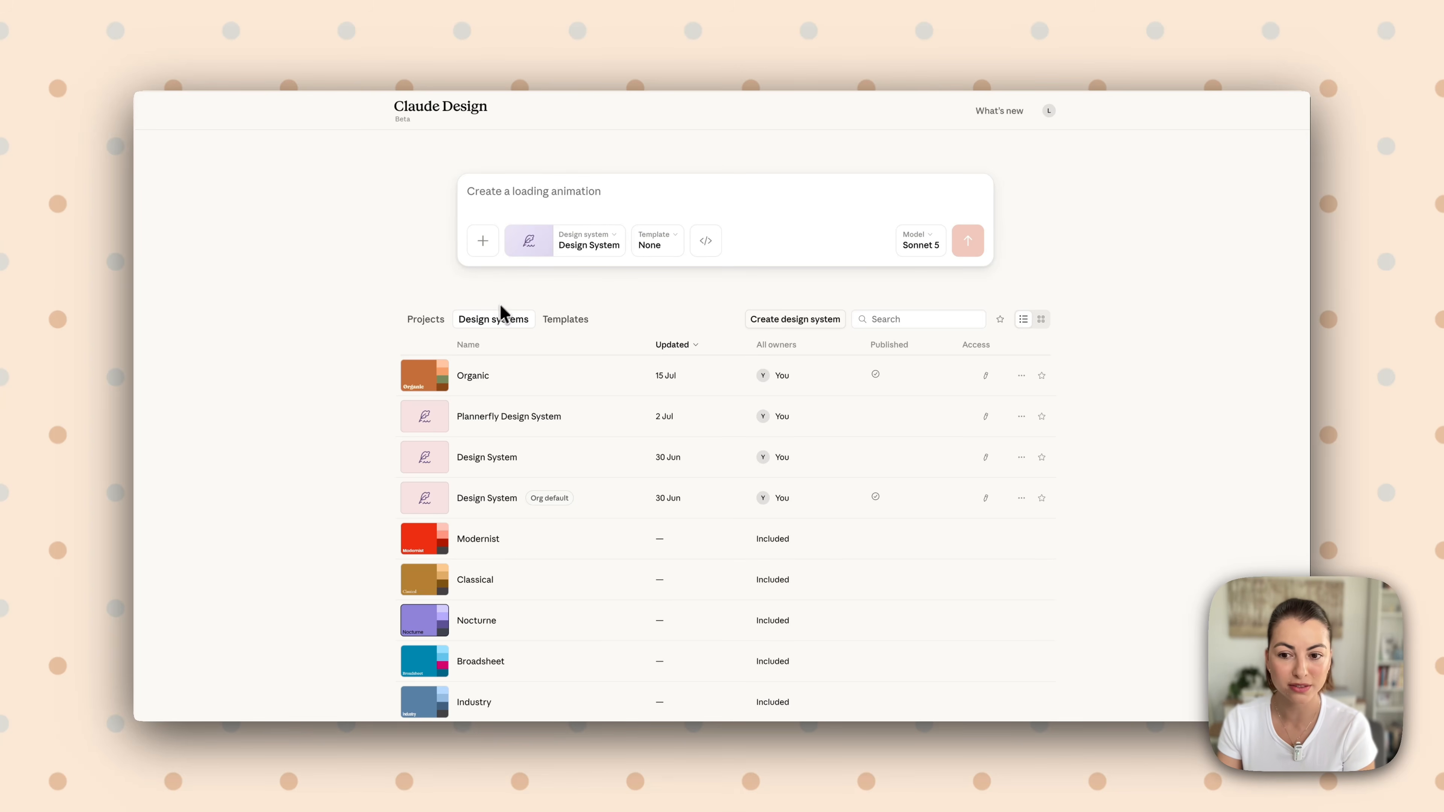
left_click(760, 323)
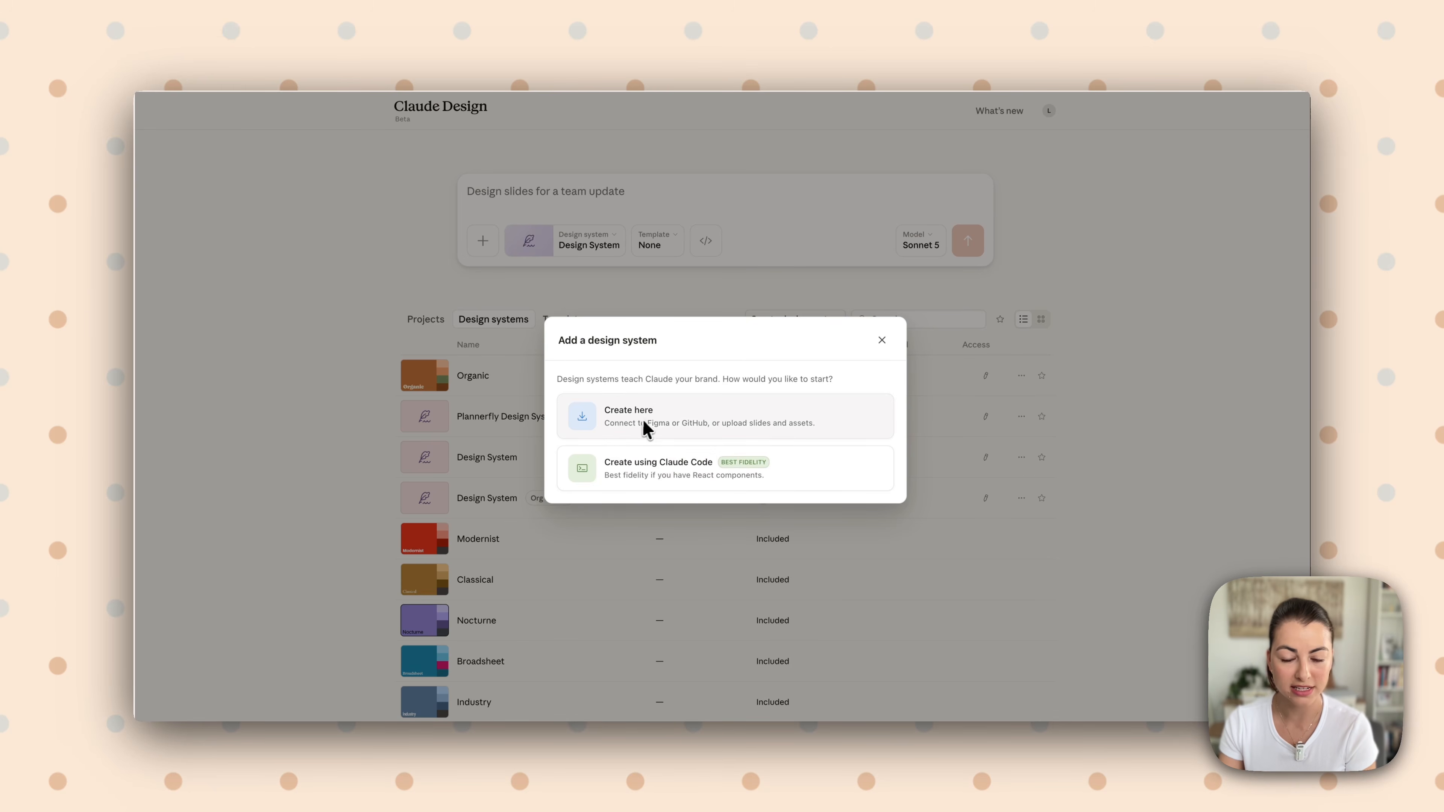
left_click(650, 426)
left_click(589, 320)
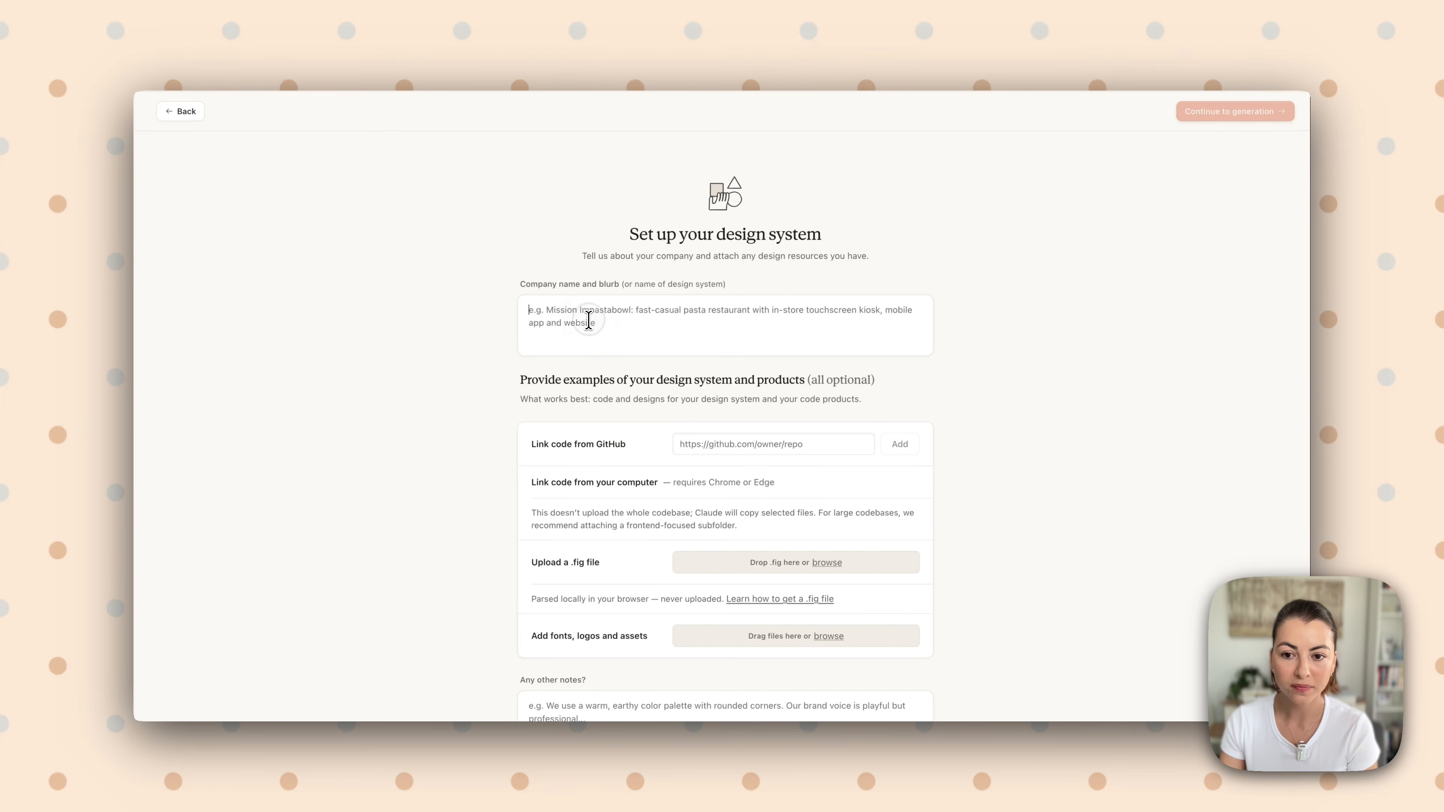
type("Soft Marketing Club")
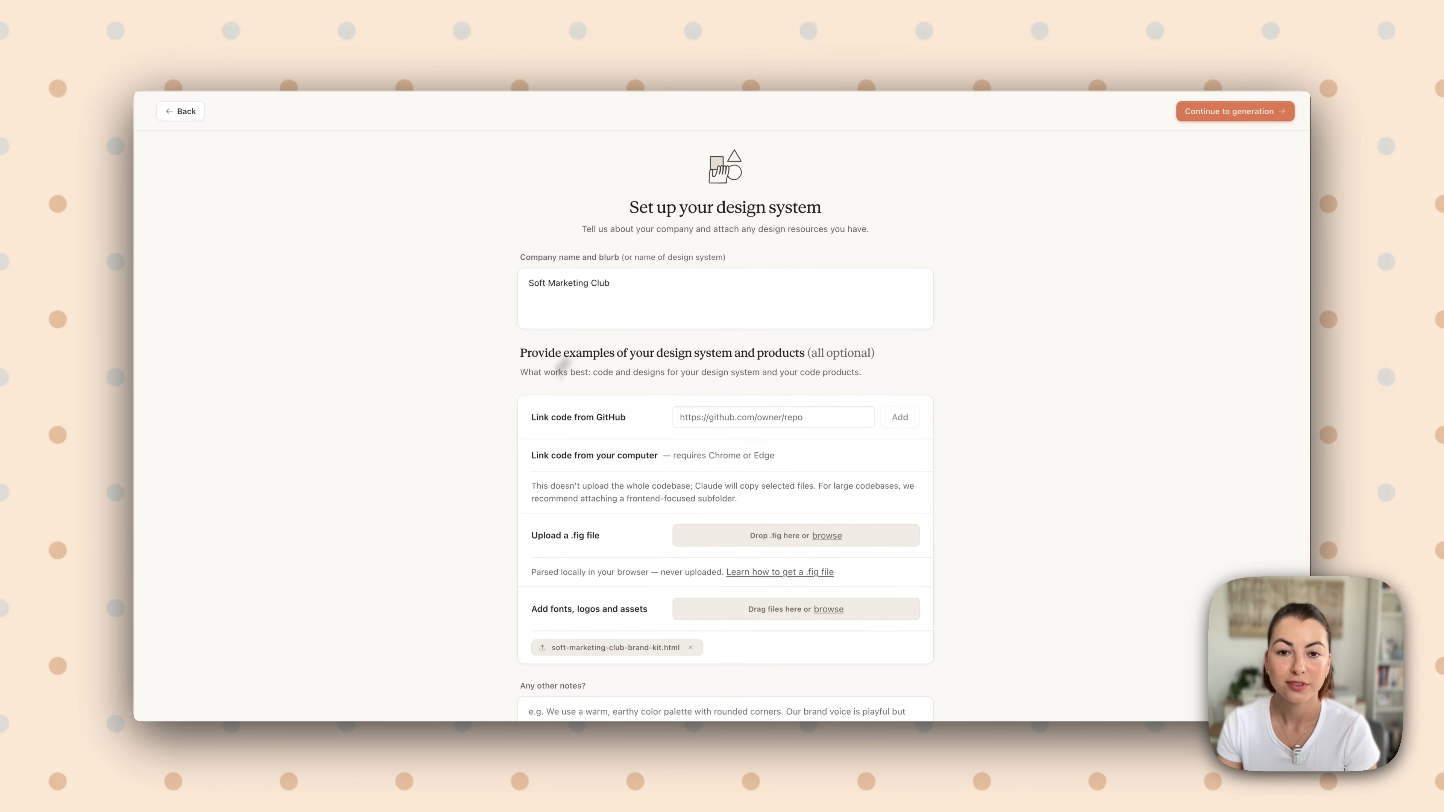
Generate the design system using the attached soft-marketing-club-brand-kit.html as its example asset, without adding other notes
scroll(602, 491, "down", 2)
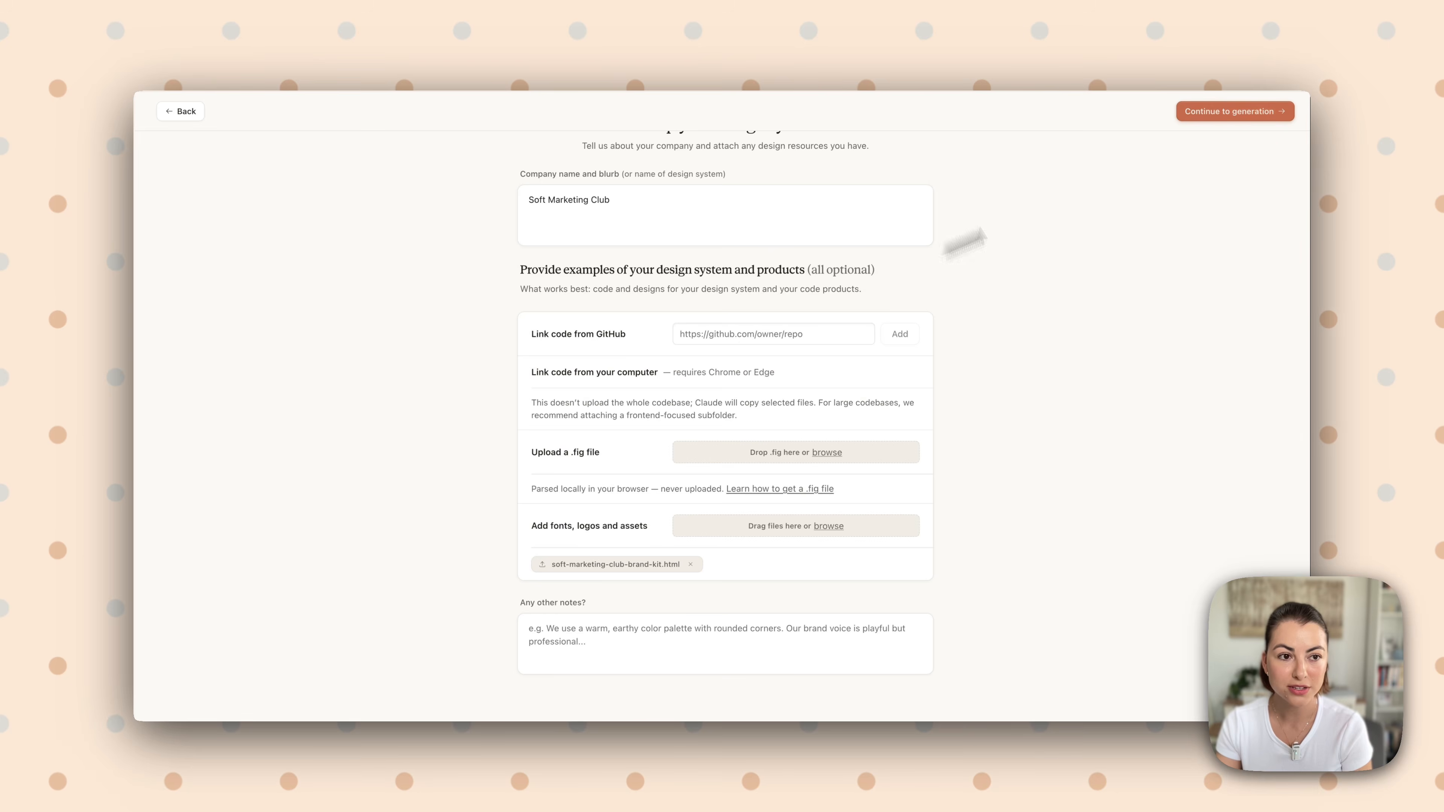
left_click(1236, 113)
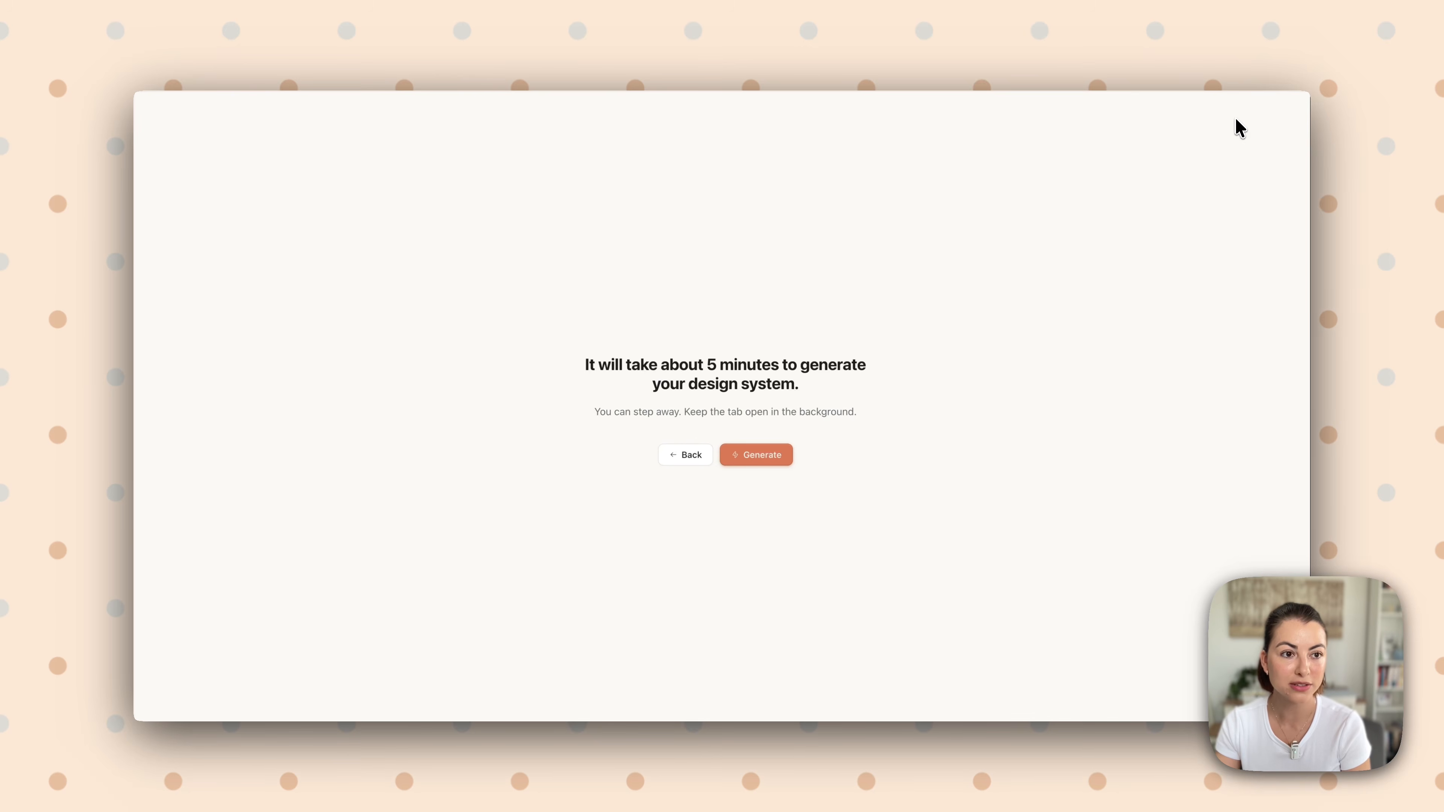
left_click(737, 457)
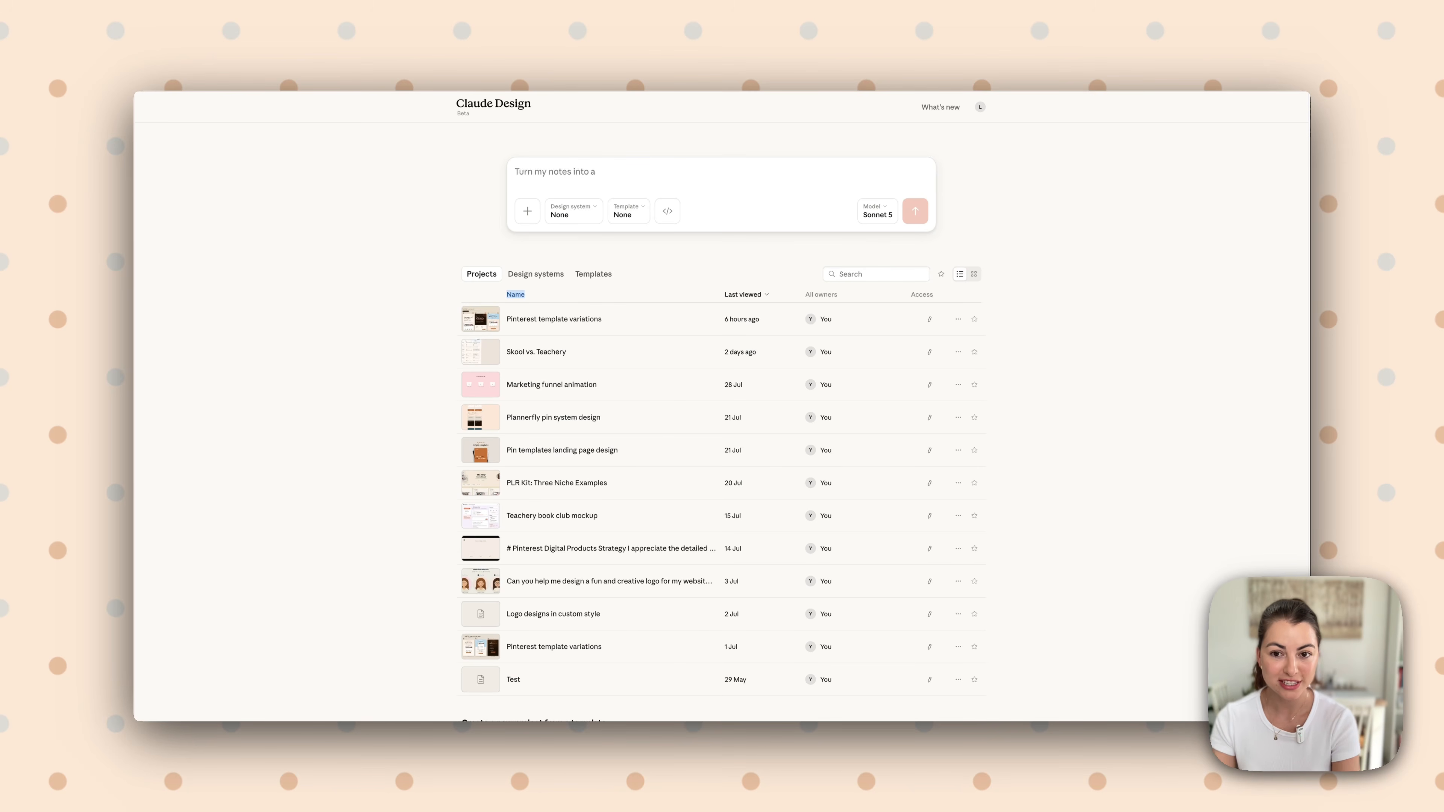
Apply the Soft Marketing Club design system to a new project requesting 5 Pinterest Pins to promote the soft marketing club membership
left_click(590, 220)
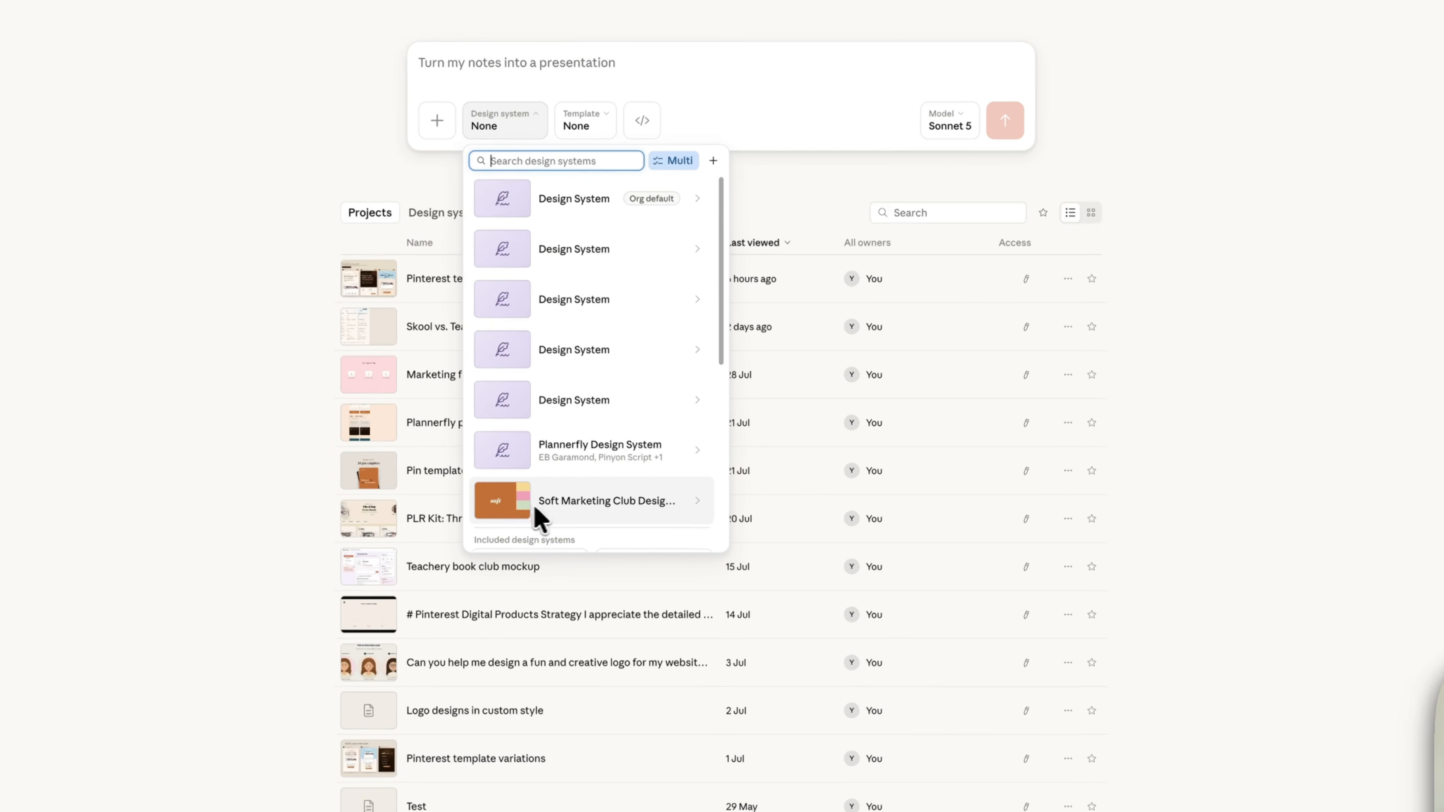
left_click(537, 509)
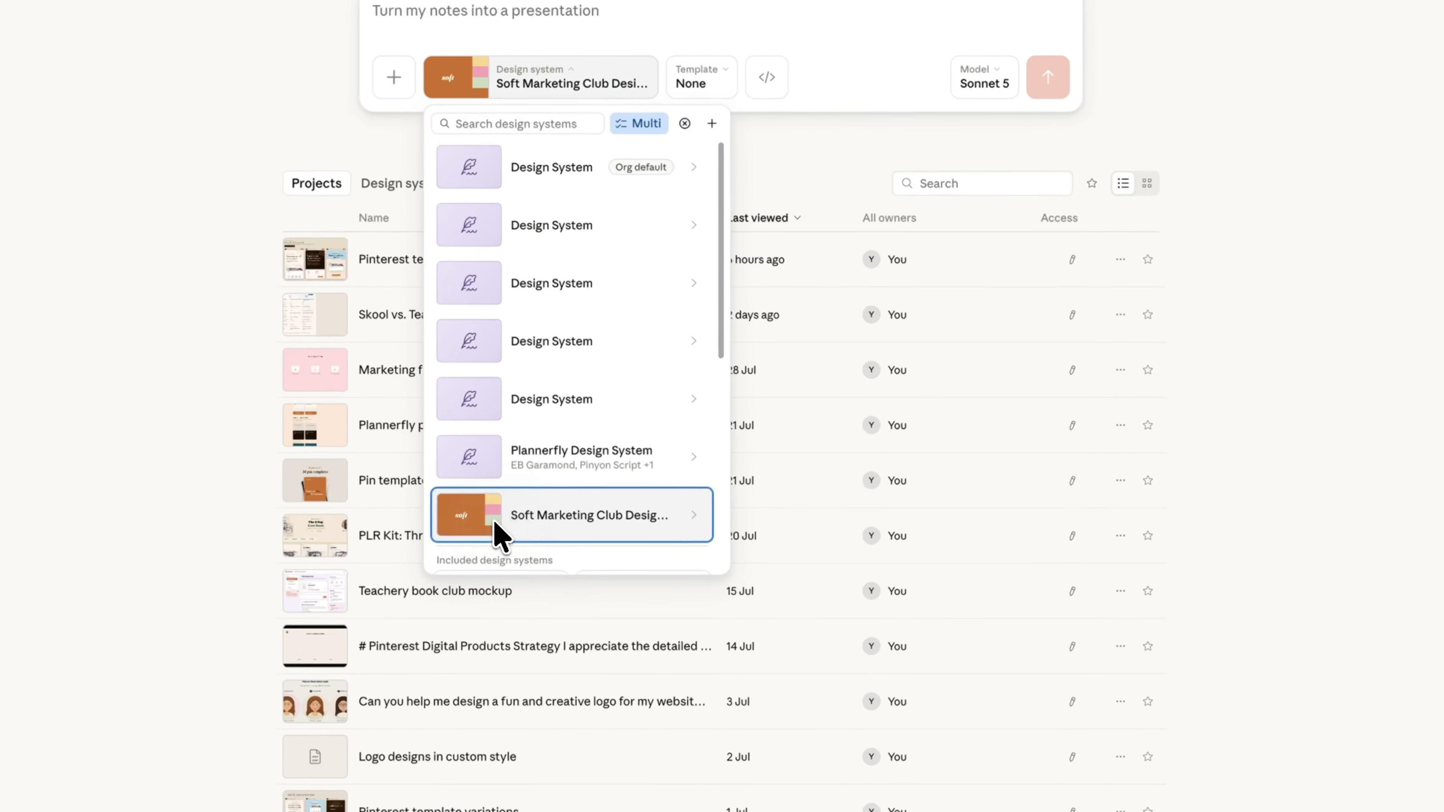
left_click(602, 69)
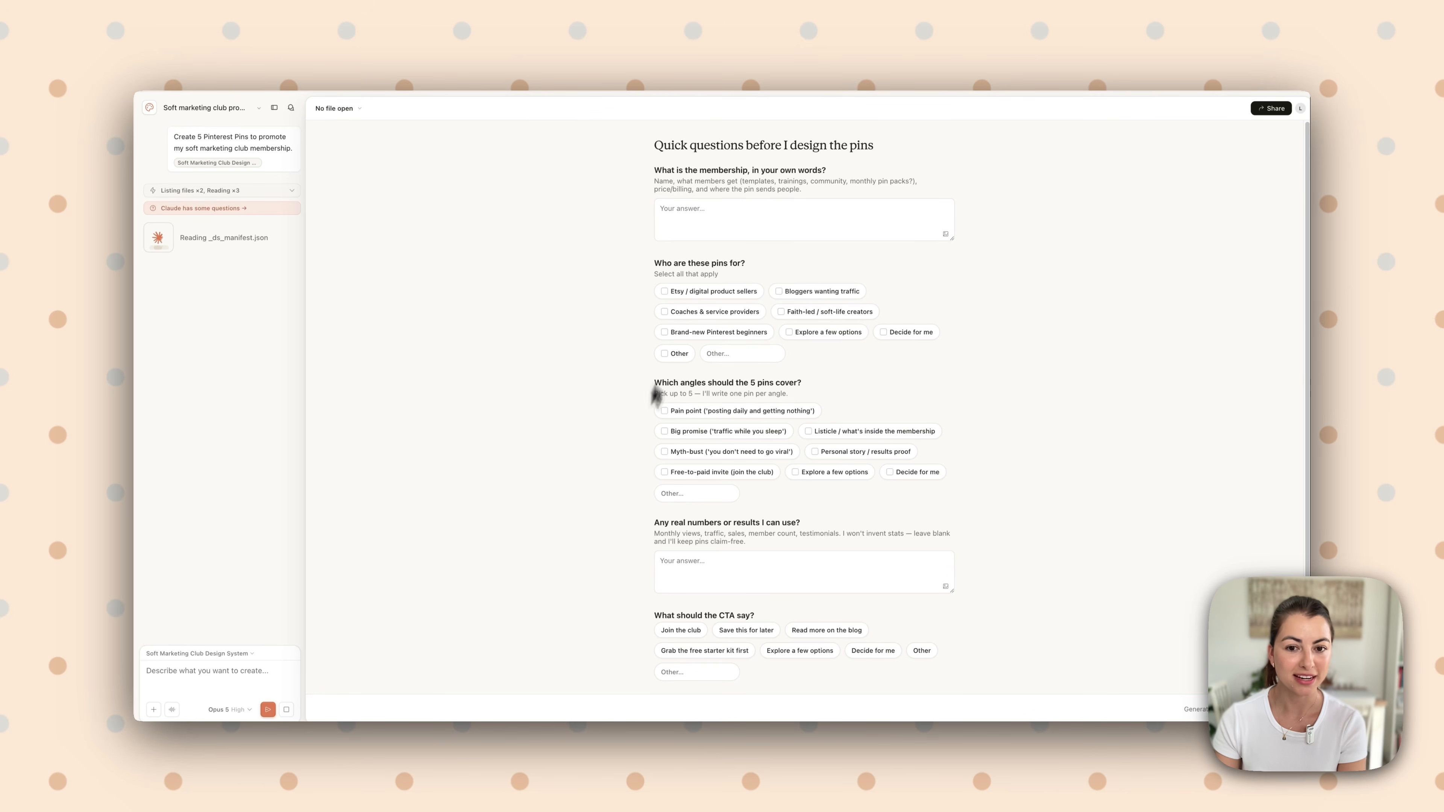
Fill in the membership description, include coaches & service providers and faith-led / soft-life creators as audiences, and answer "Decide for me" for the pin angles
left_click(745, 223)
type("It")
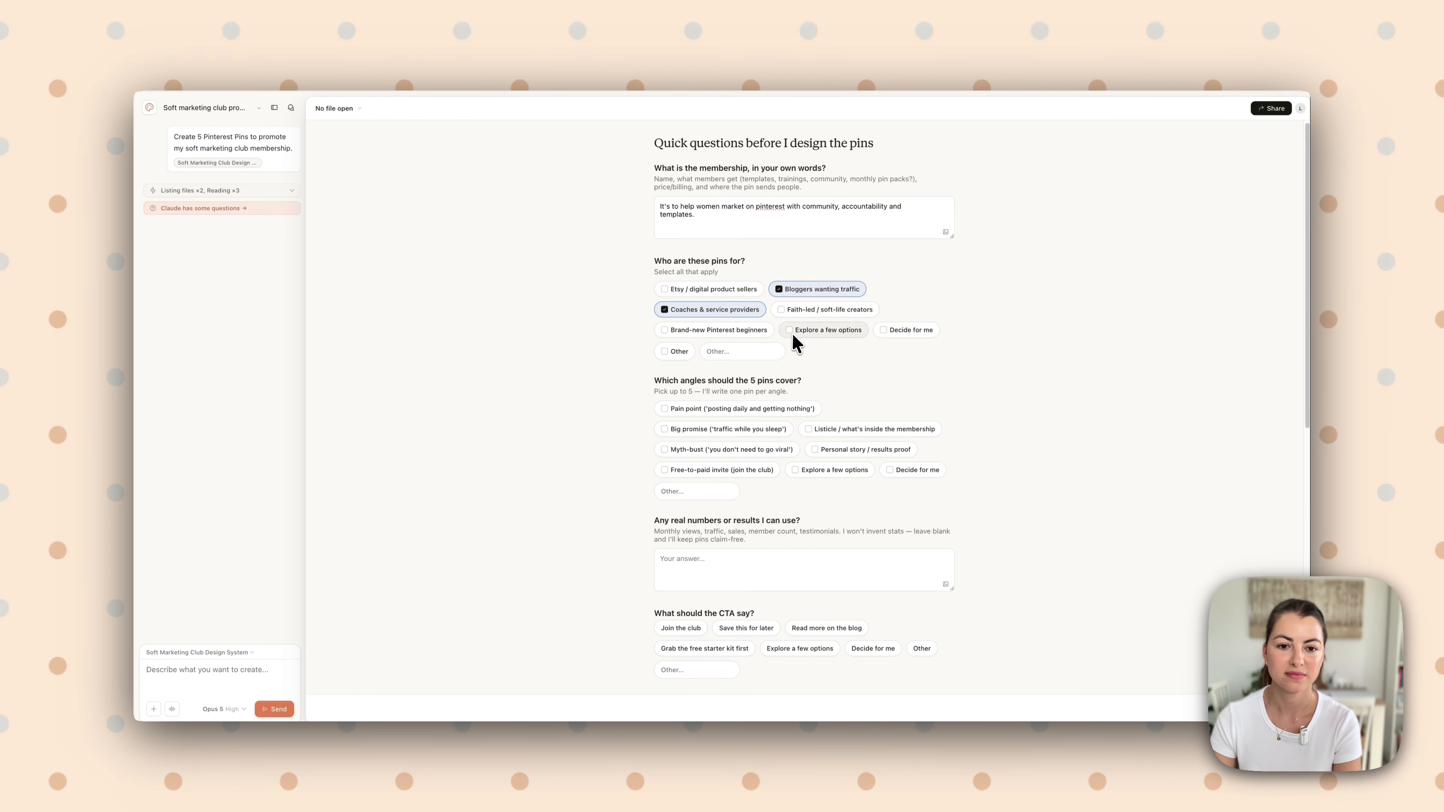
left_click(781, 311)
scroll(781, 313, "down", 3)
left_click(916, 299)
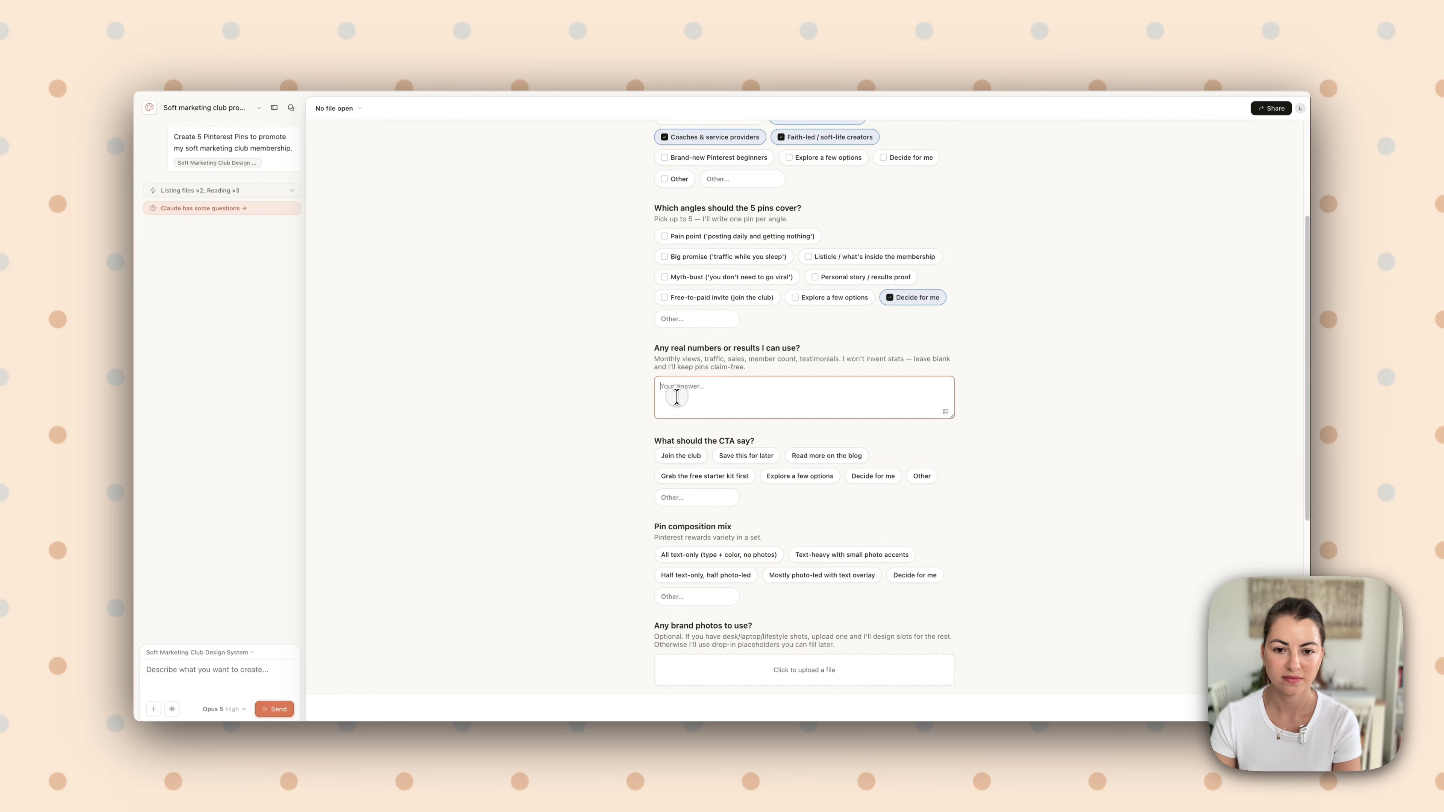
Enter "200K views/month on website coming from Pinterest" as the real results and choose "Join the club" as the CTA
scroll(676, 393, "down", 1)
left_click(676, 370)
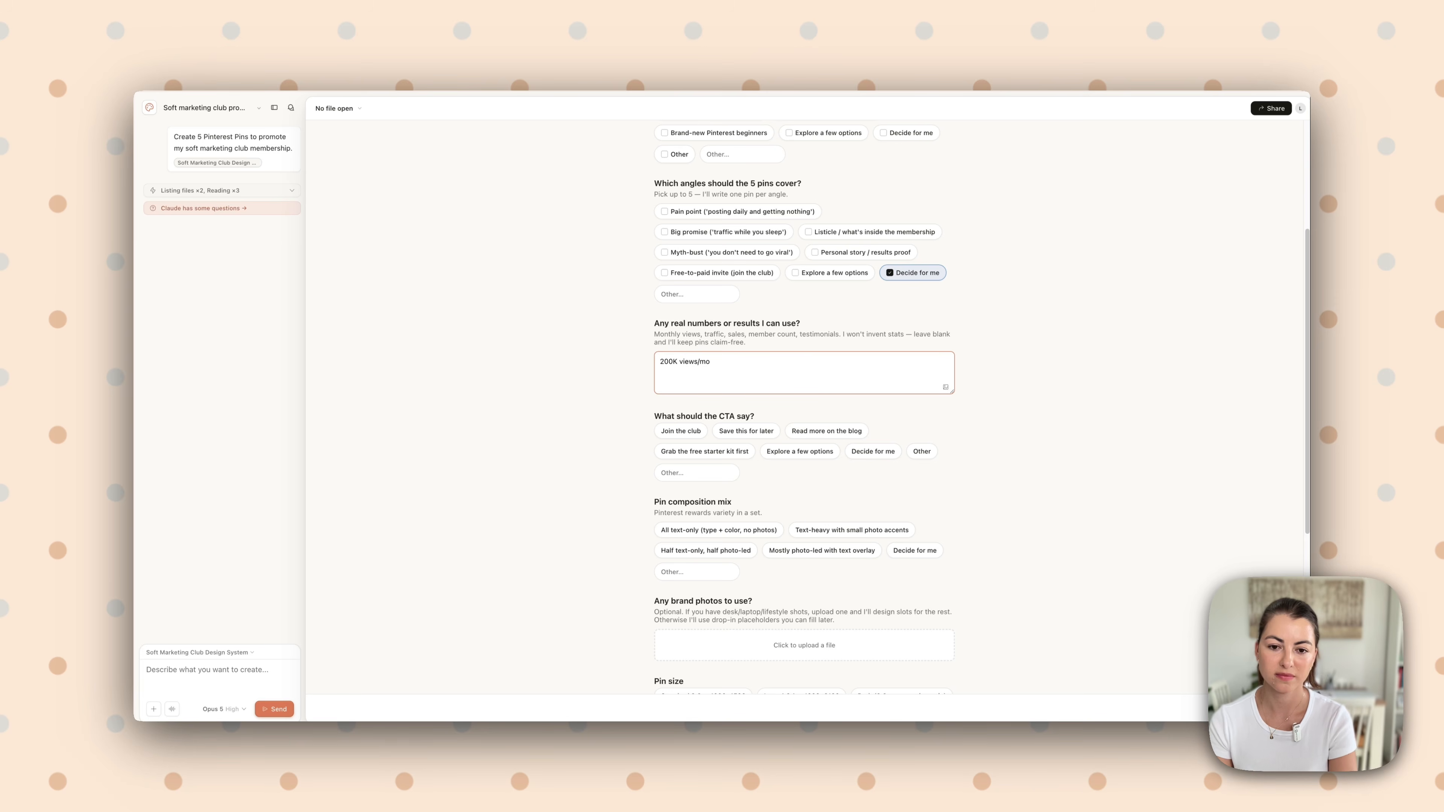
type("200K views/month on website coming from Pinterest")
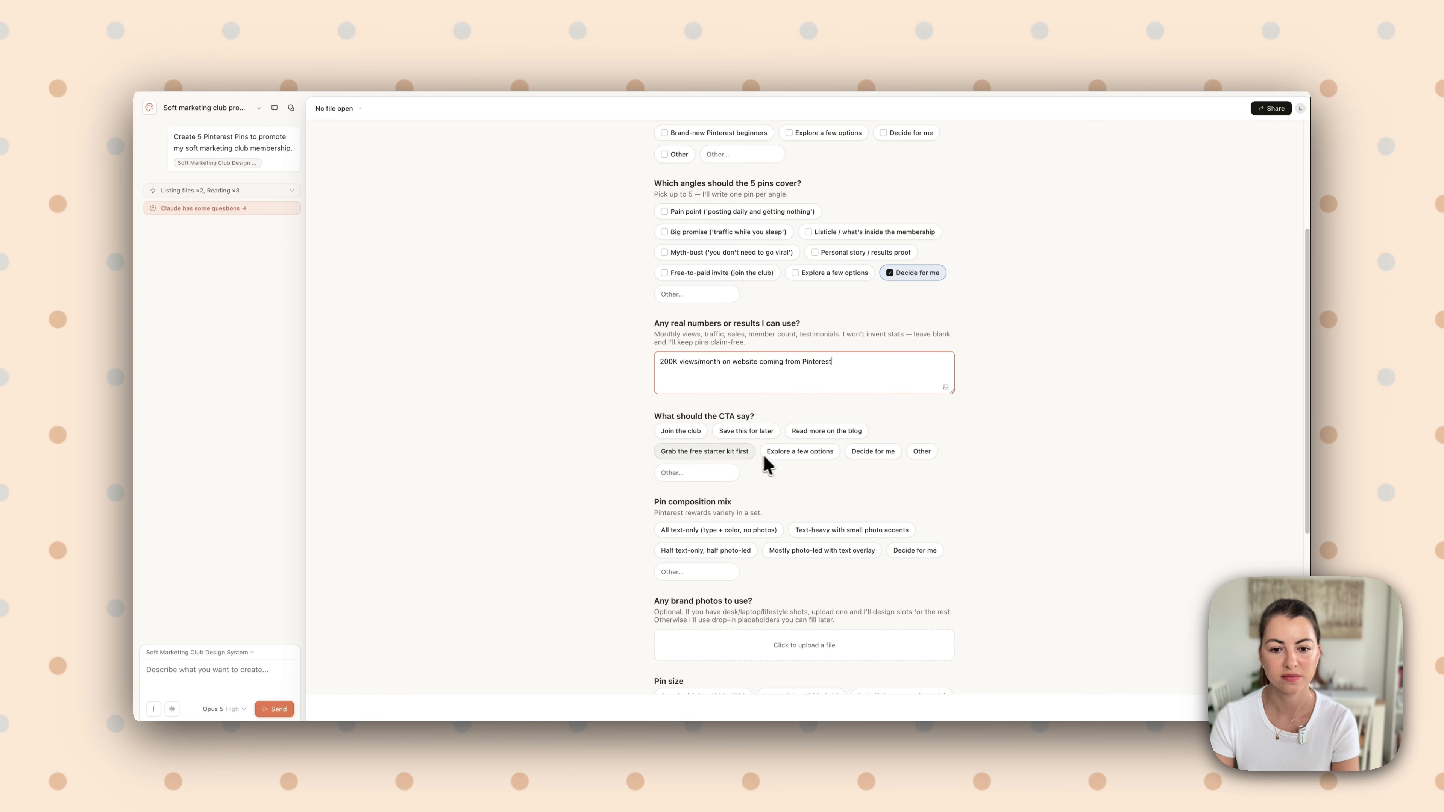
left_click(677, 451)
scroll(641, 442, "down", 1)
scroll(683, 449, "down", 2)
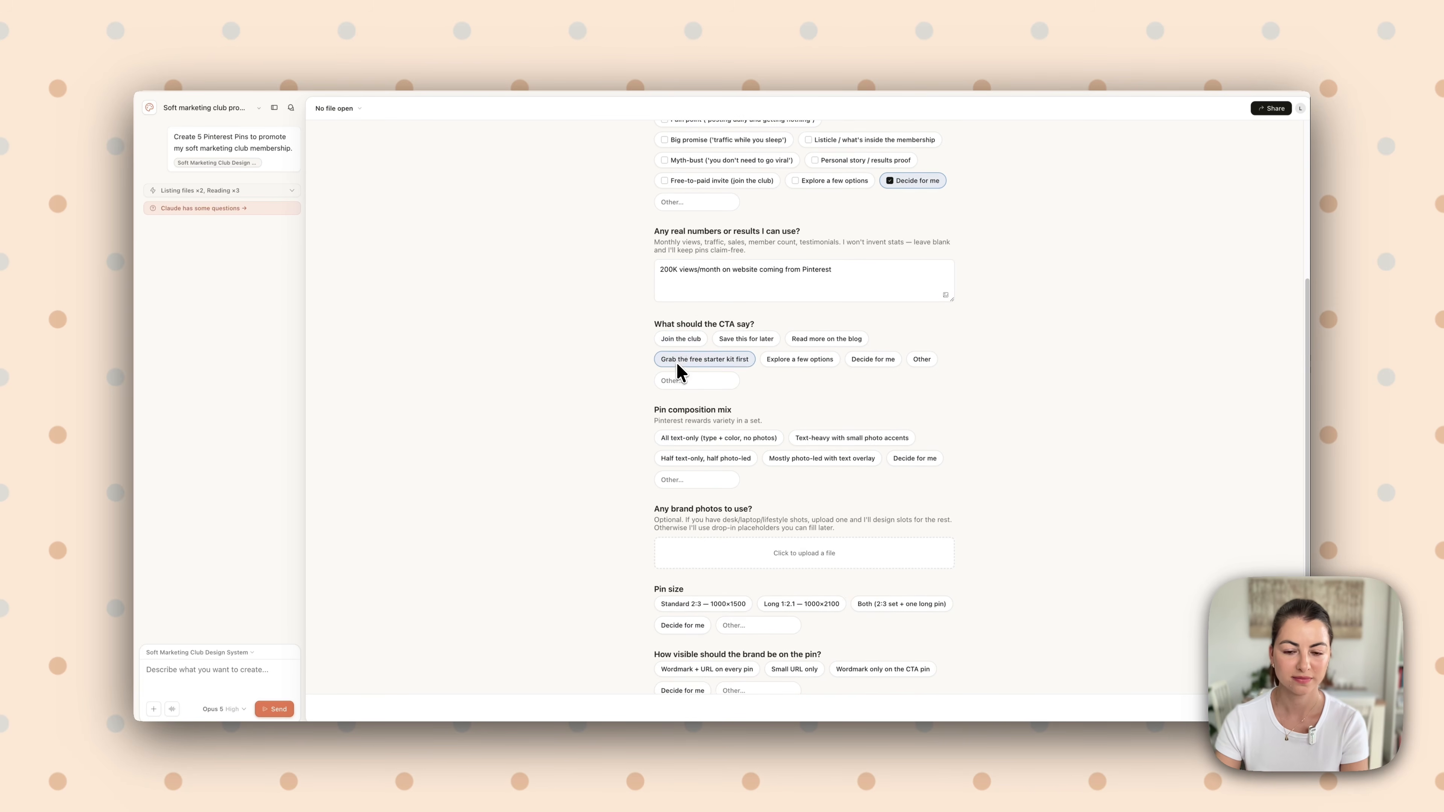
left_click(681, 340)
Answer "Decide for me" for the pin composition mix and choose the Standard 2:3 pin size of 1000×1500
left_click(915, 463)
scroll(672, 461, "down", 4)
left_click(671, 453)
scroll(671, 461, "down", 2)
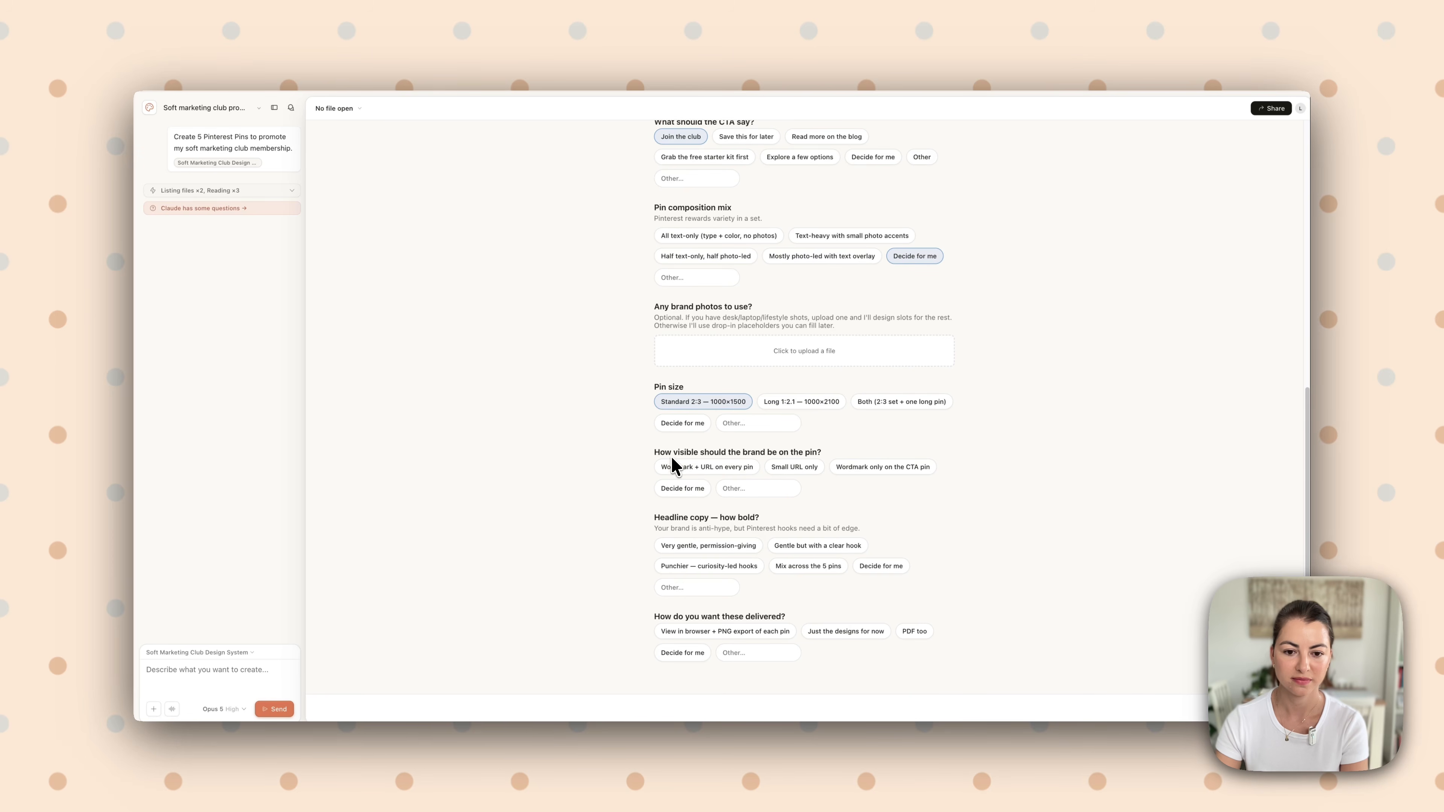
Choose the wordmark only on the CTA pin, "Decide for me" for headline boldness, and browser view plus PNG export for delivery
left_click(858, 467)
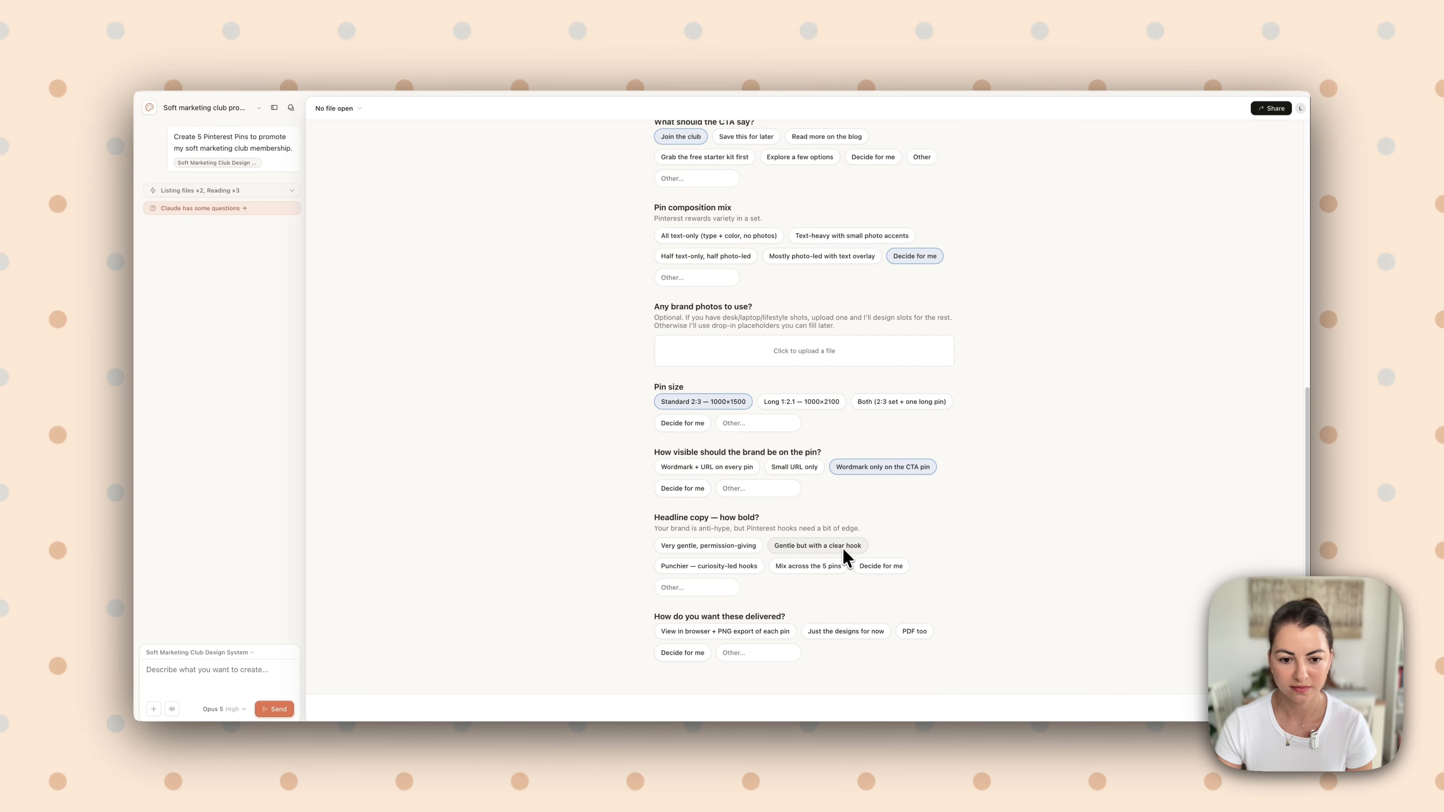
left_click(880, 565)
left_click(717, 638)
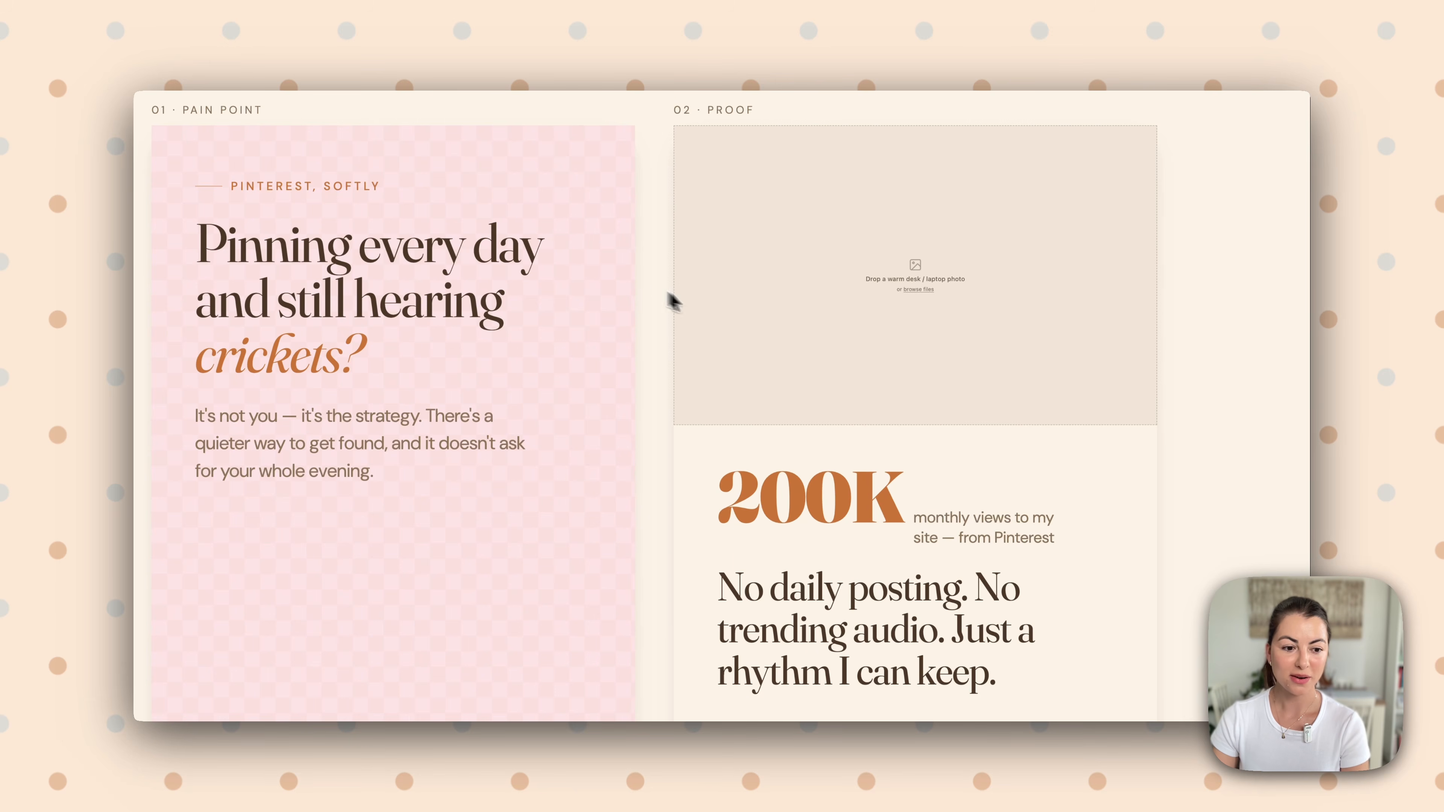
Examine the layout, copy, photo placeholders and branding of the five generated Pinterest pins, from the pain point pin to the invitation pin
scroll(367, 277, "down", 5)
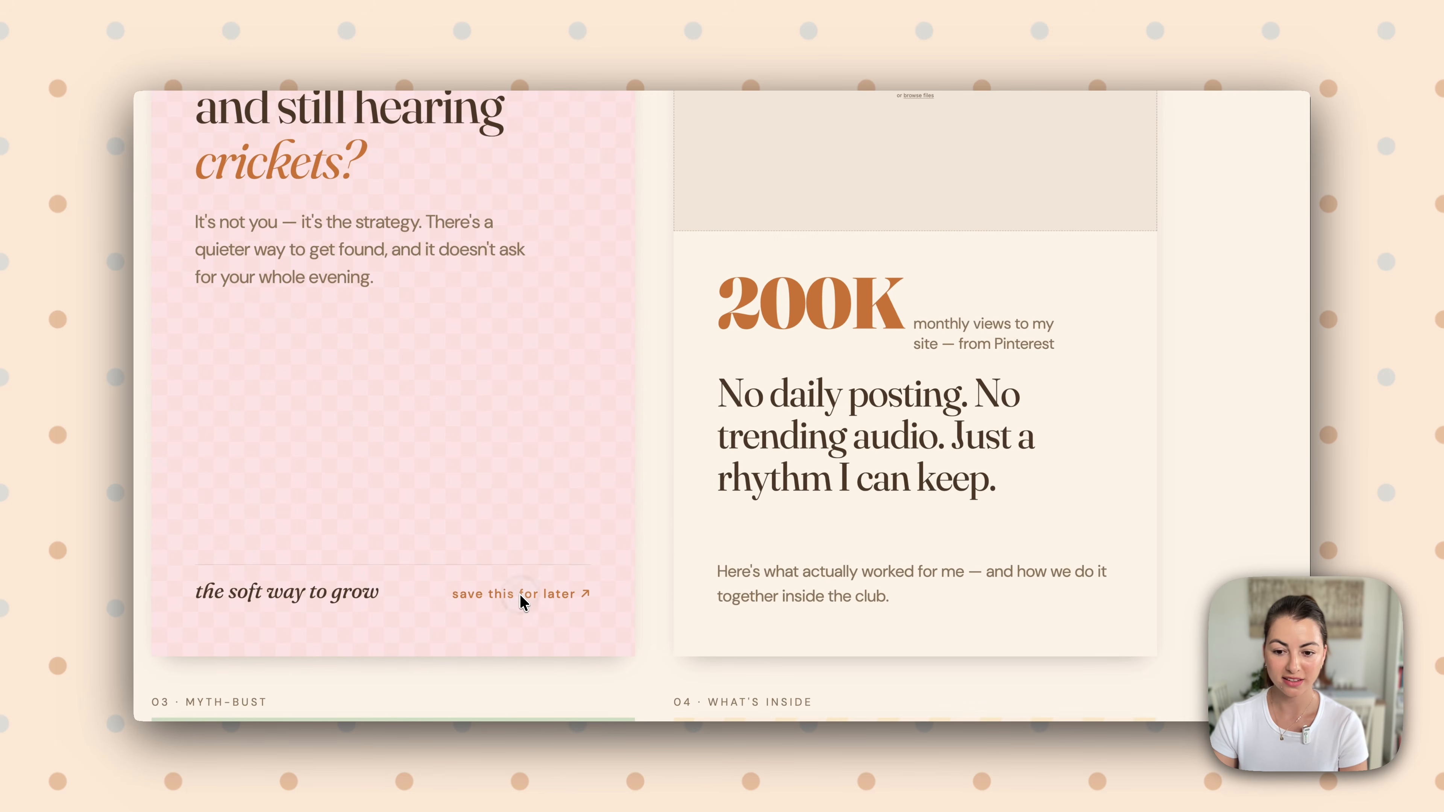
scroll(657, 575, "up", 8)
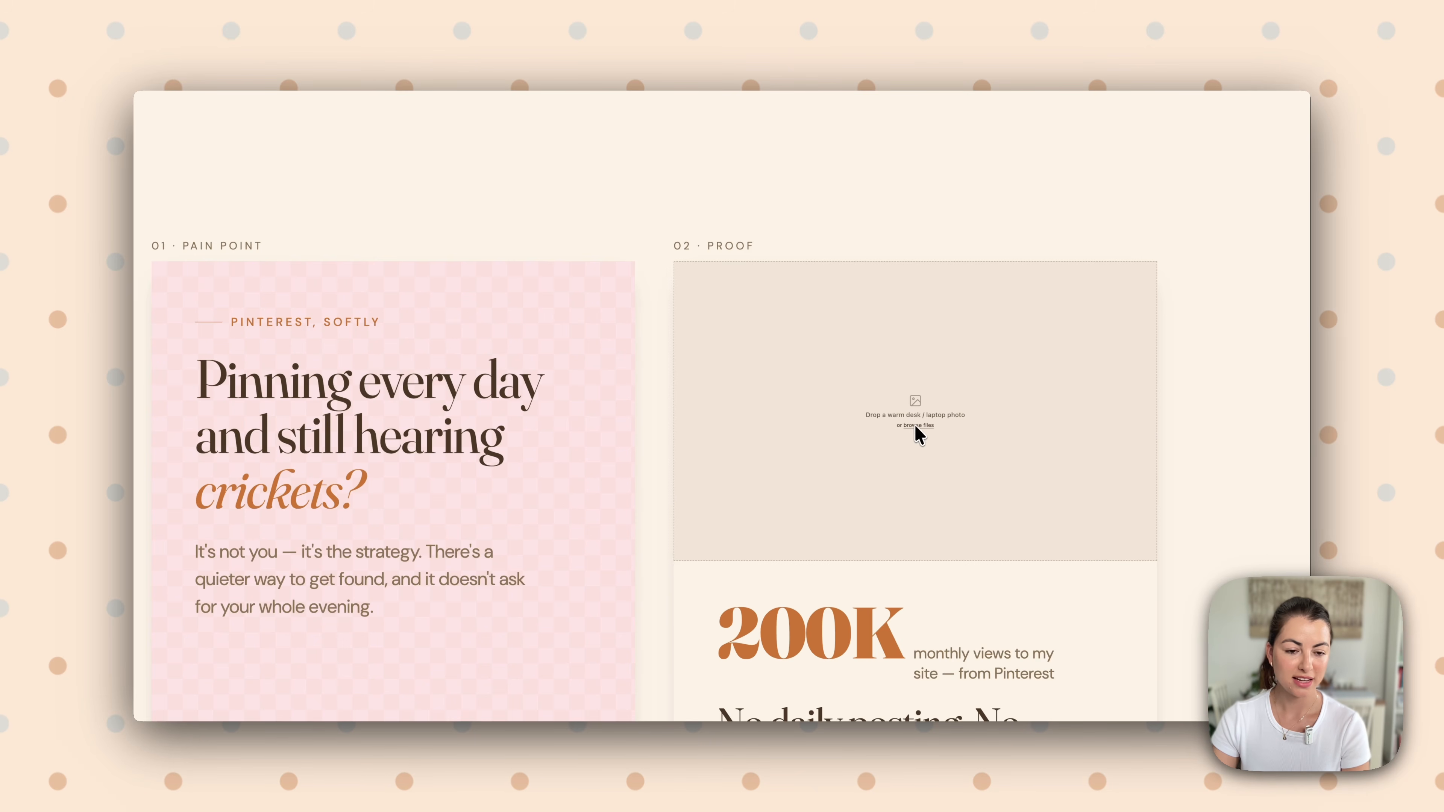
scroll(933, 435, "down", 20)
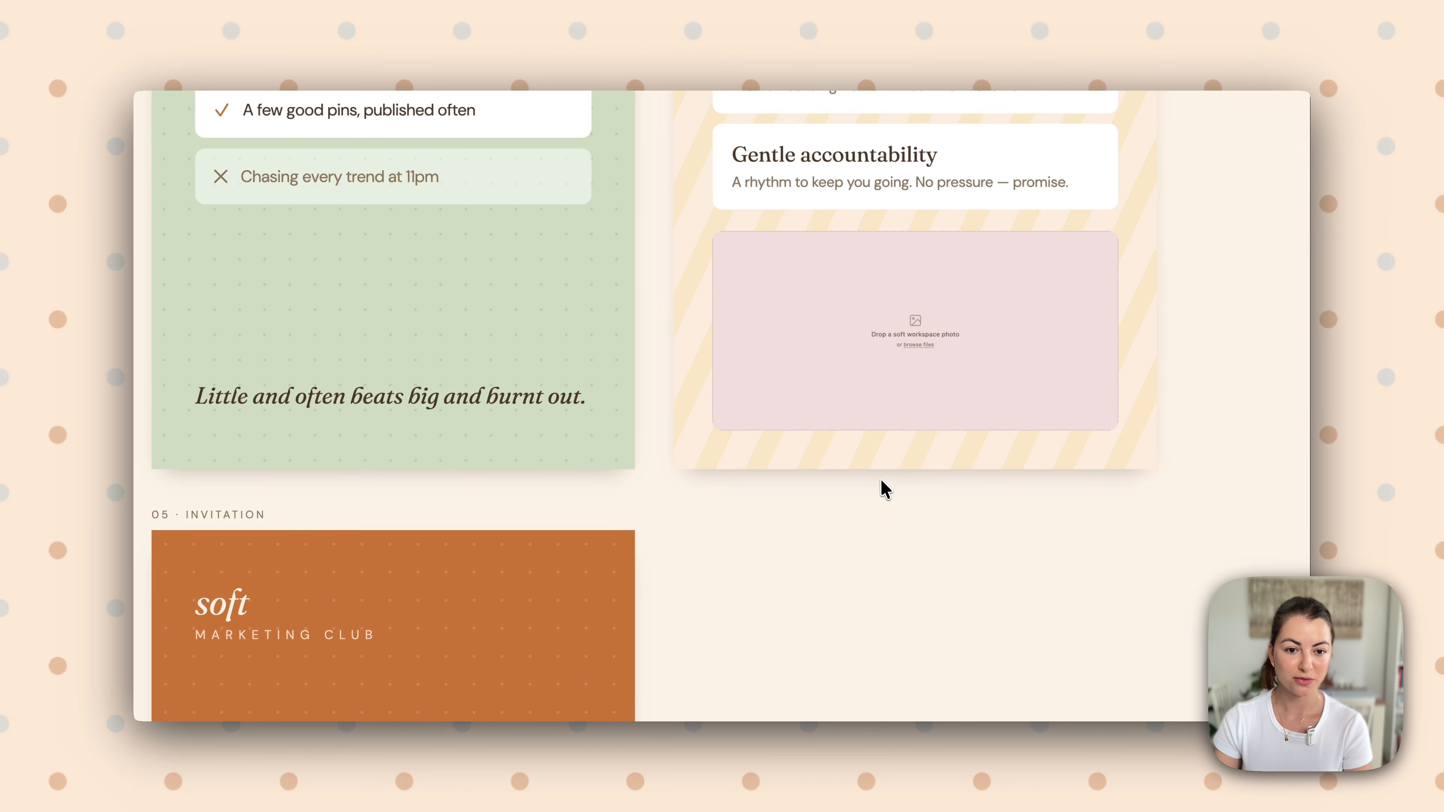
scroll(861, 484, "up", 10)
scroll(806, 461, "down", 10)
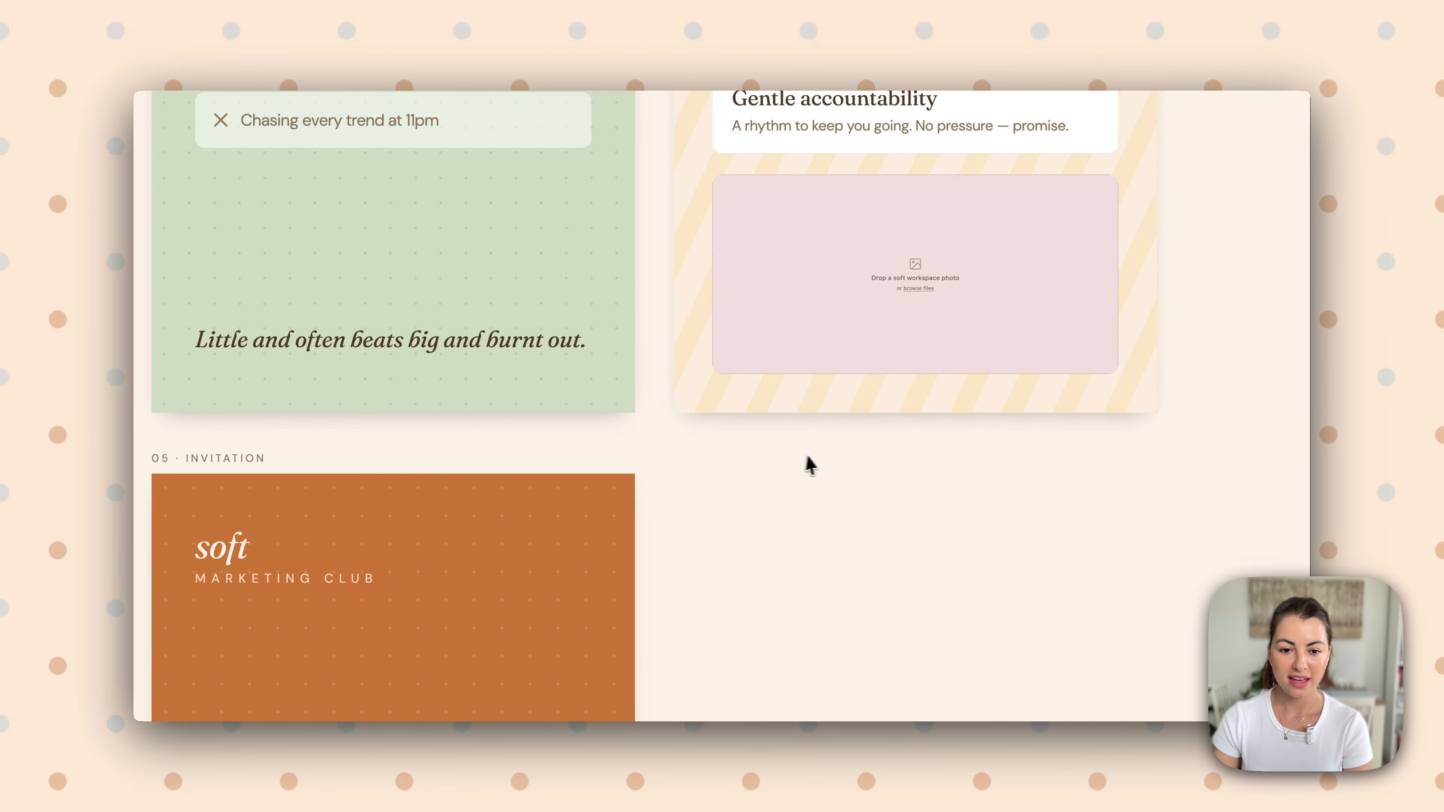
scroll(447, 541, "down", 10)
scroll(448, 540, "down", 3)
scroll(449, 541, "up", 5)
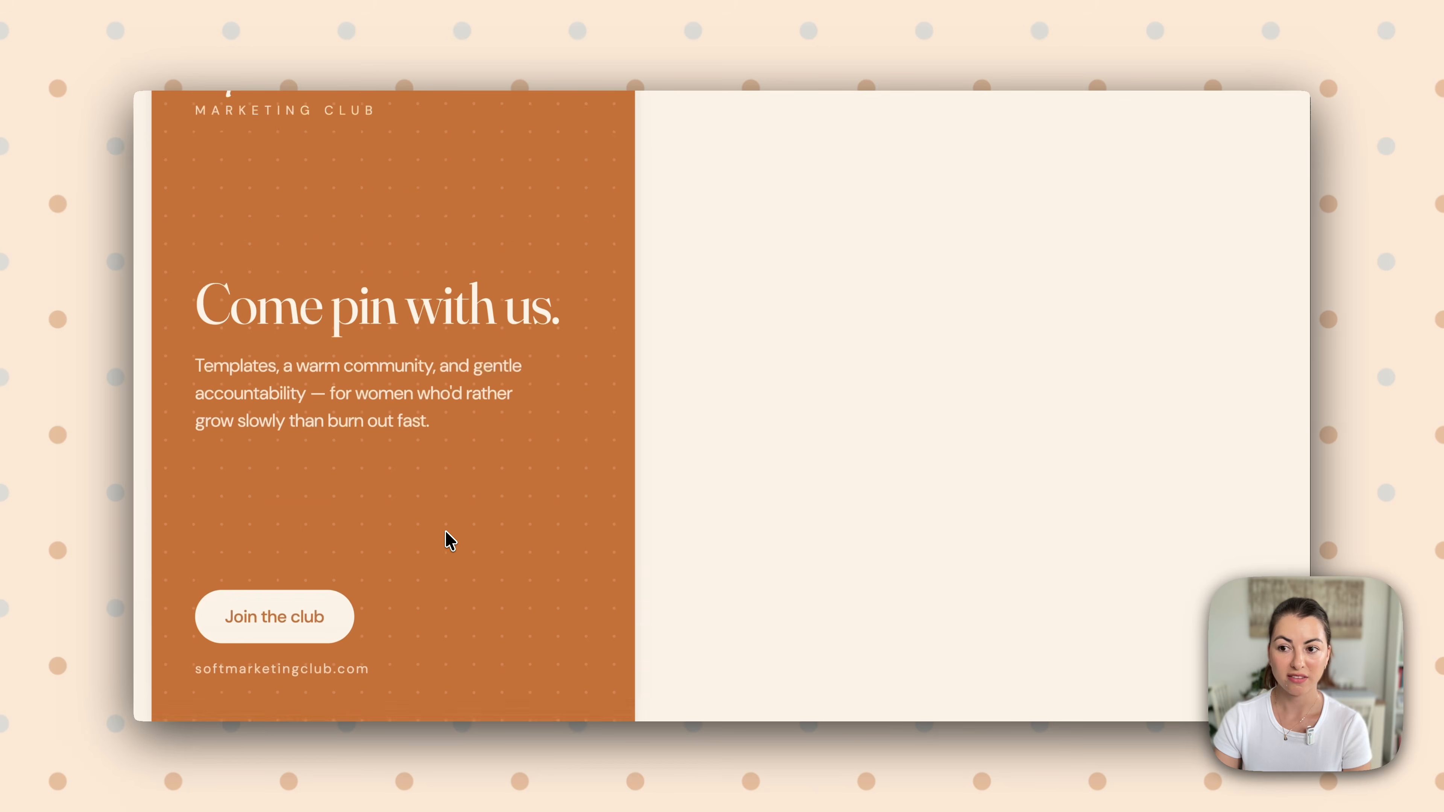
scroll(421, 566, "down", 5)
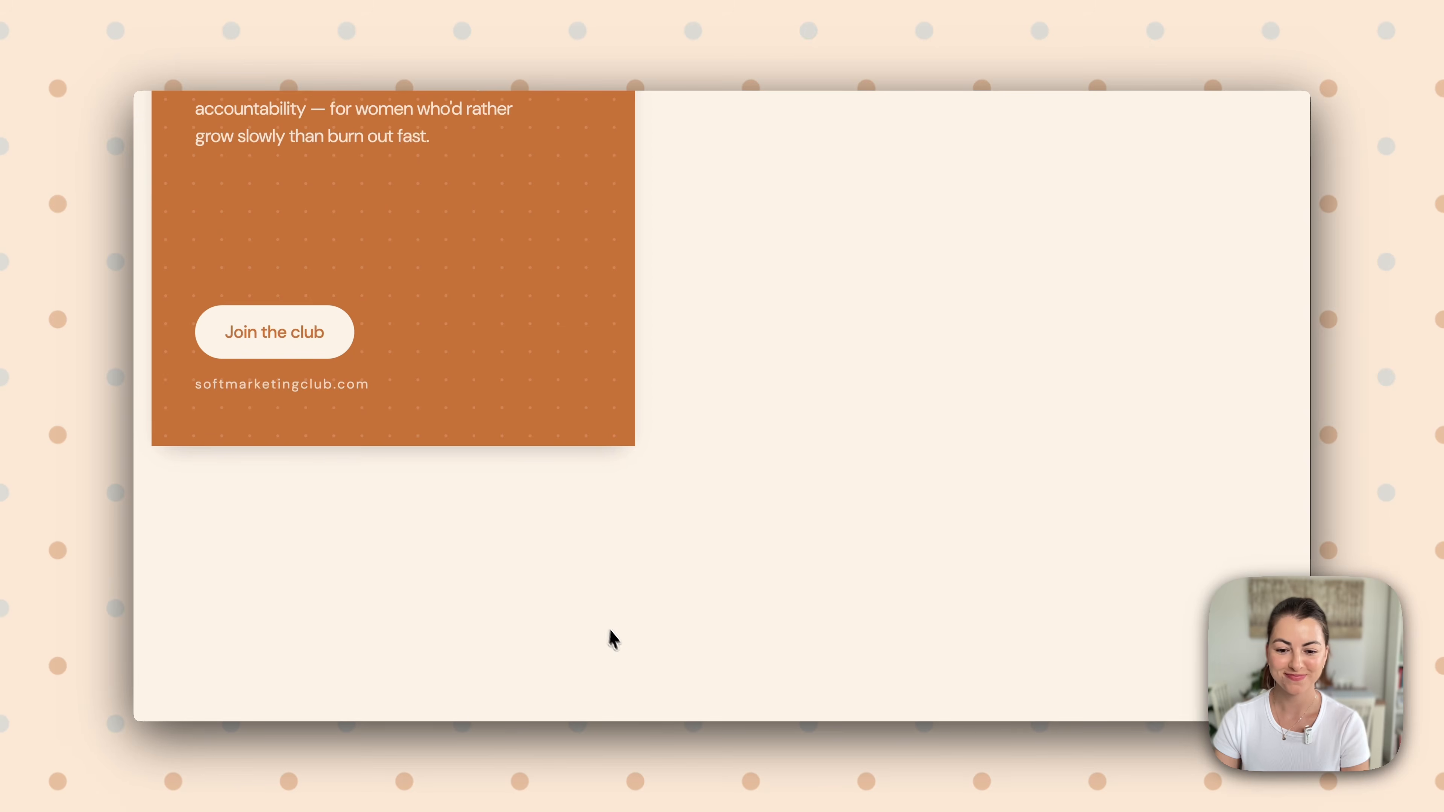